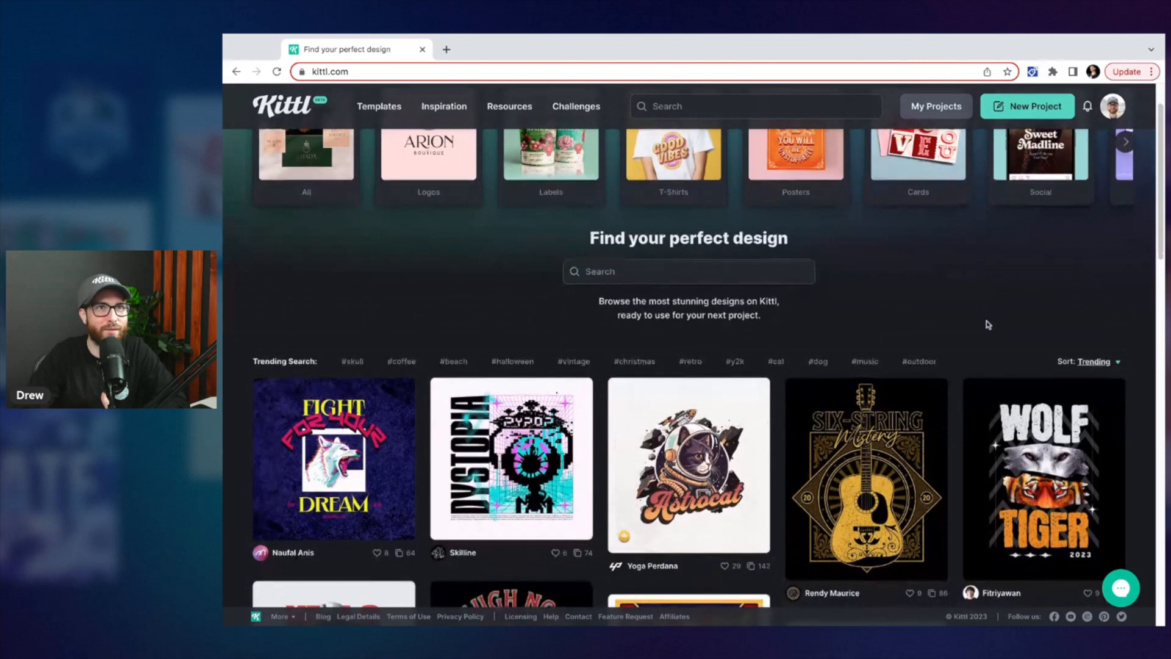
{"action": "scroll", "coordinate": [988, 324], "scroll_direction": "up", "scroll_amount": 3}
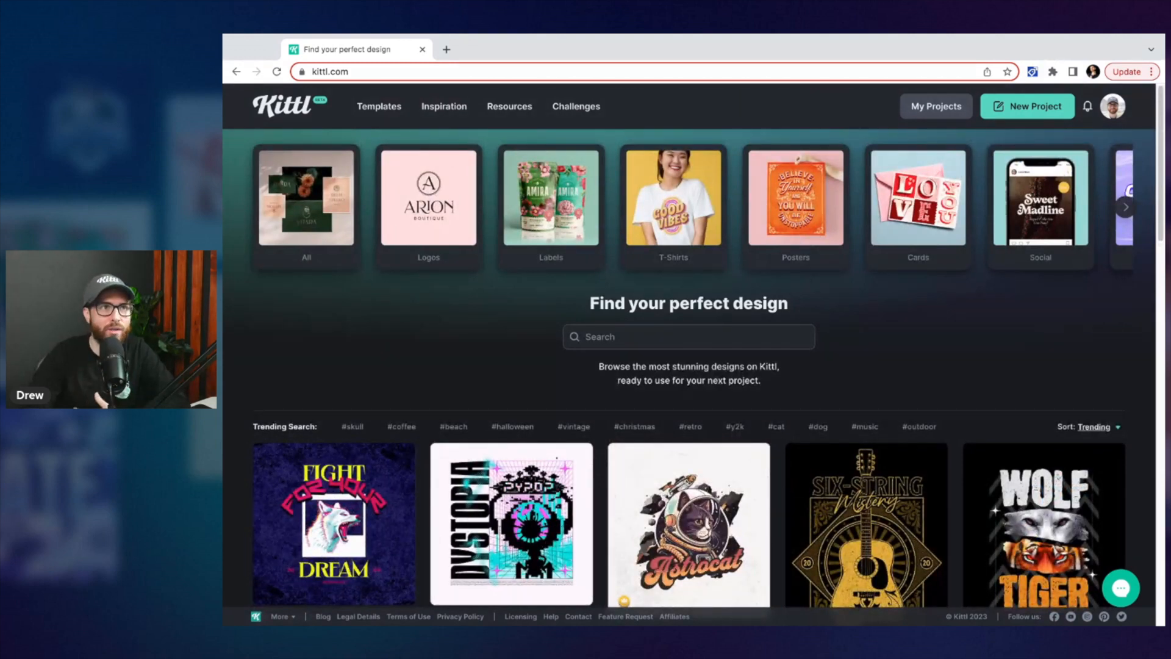
{"action": "scroll", "coordinate": [1000, 342], "scroll_direction": "down", "scroll_amount": 4}
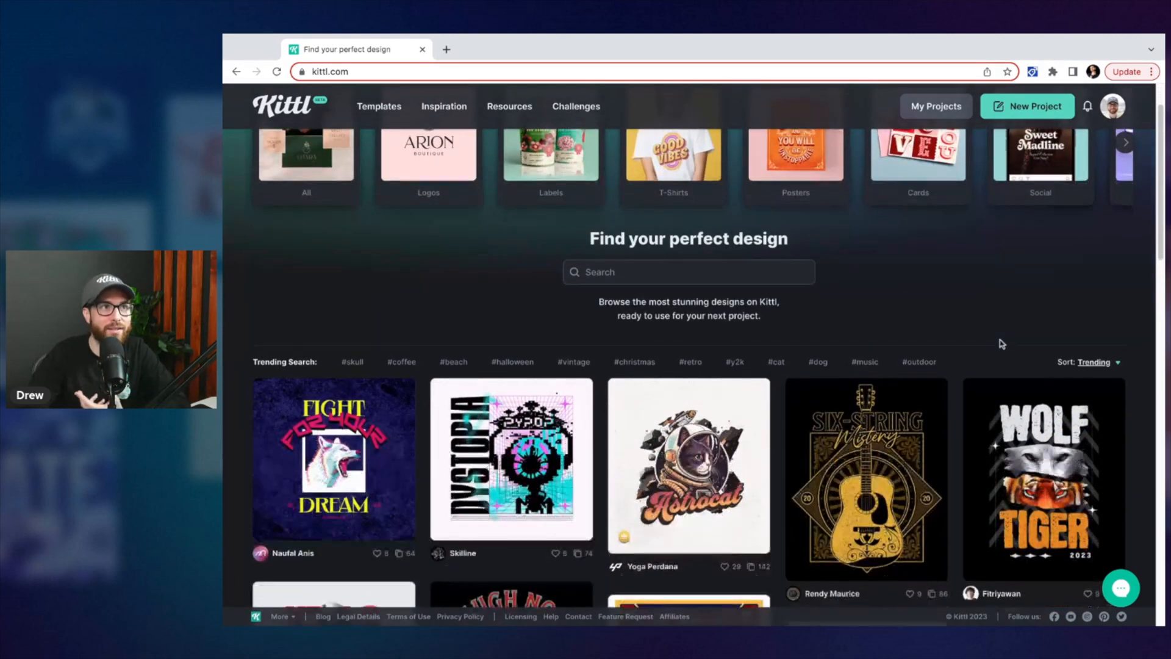
{"action": "scroll", "coordinate": [1001, 342], "scroll_direction": "down", "scroll_amount": 2}
{"action": "scroll", "coordinate": [1001, 342], "scroll_direction": "up", "scroll_amount": 7}
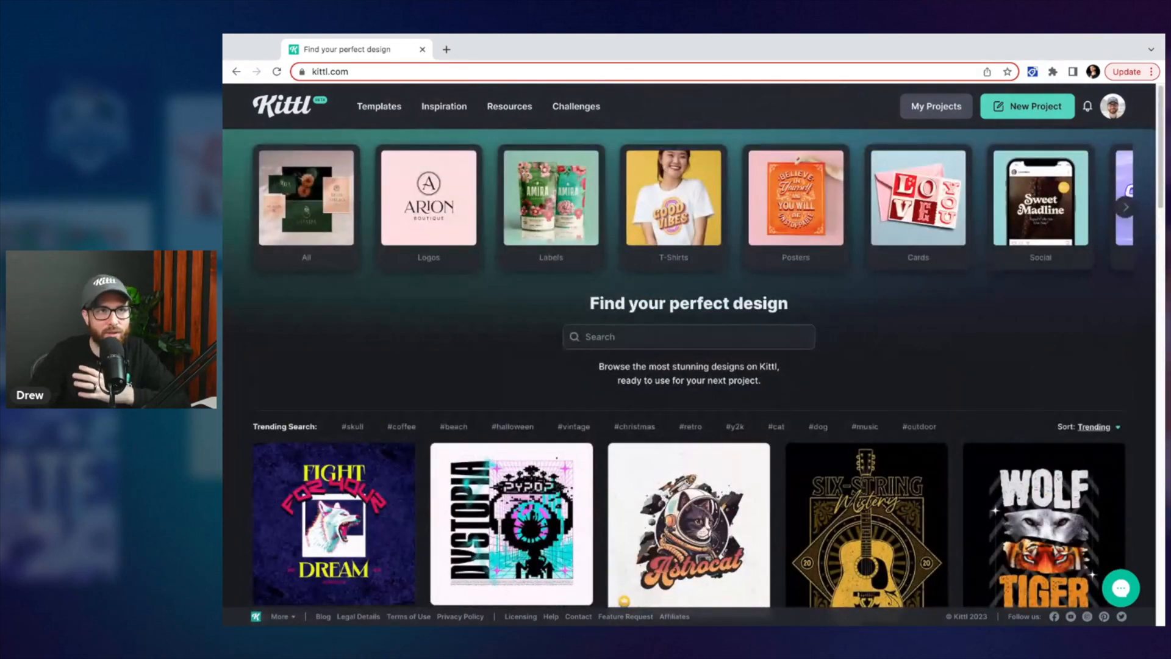
{"action": "left_click", "coordinate": [1110, 116]}
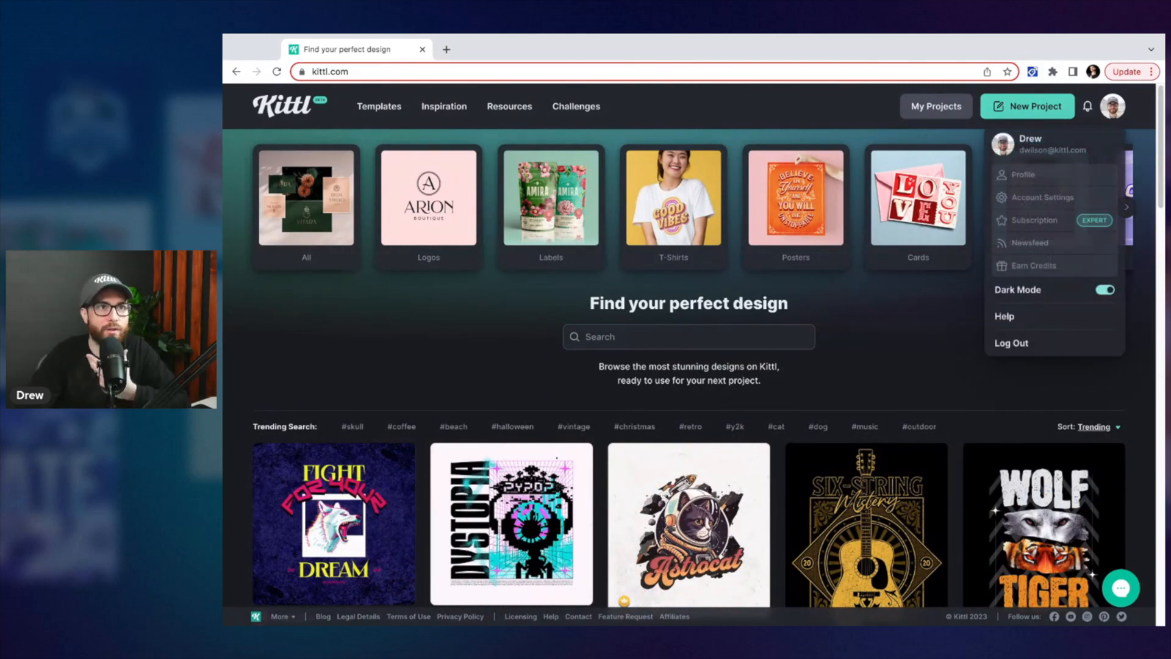
{"action": "left_click", "coordinate": [1104, 290]}
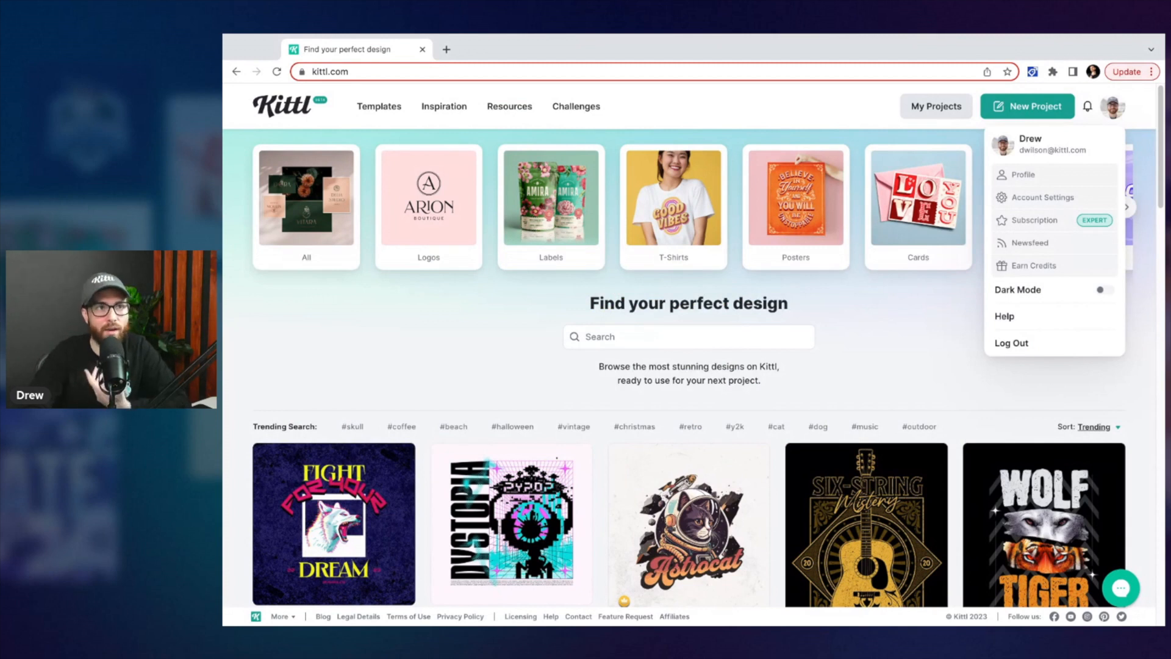
{"action": "left_click", "coordinate": [1105, 289]}
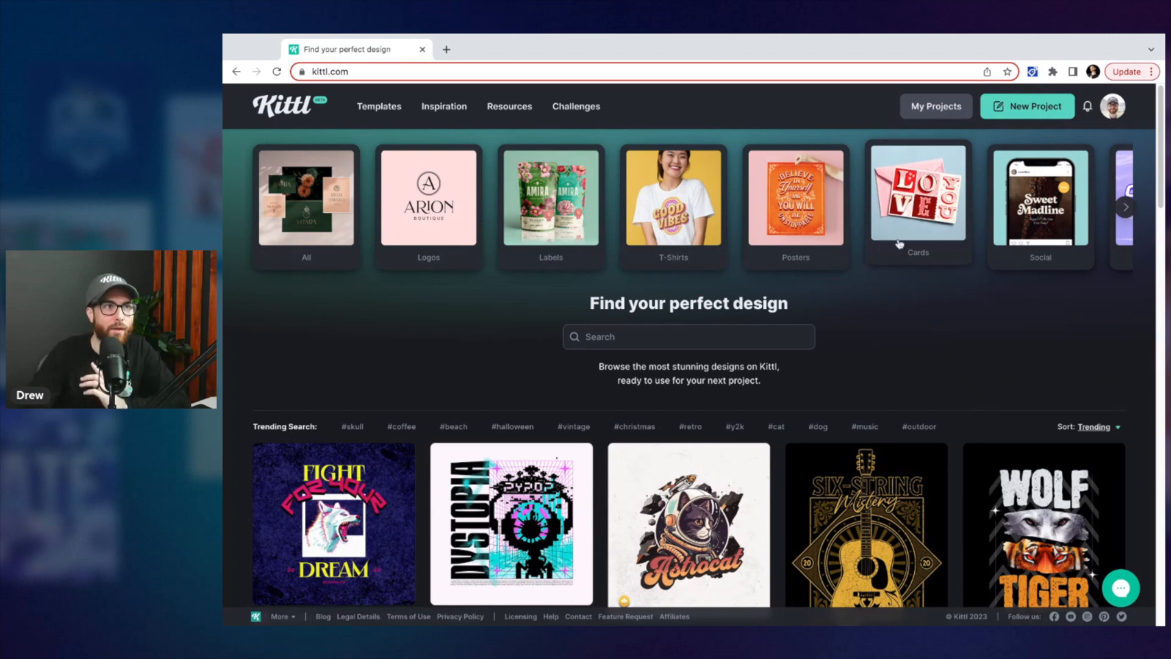
Browse the Kittl AI T-shirt design category and scroll through its designs
{"action": "scroll", "coordinate": [925, 223], "scroll_direction": "right", "scroll_amount": 5}
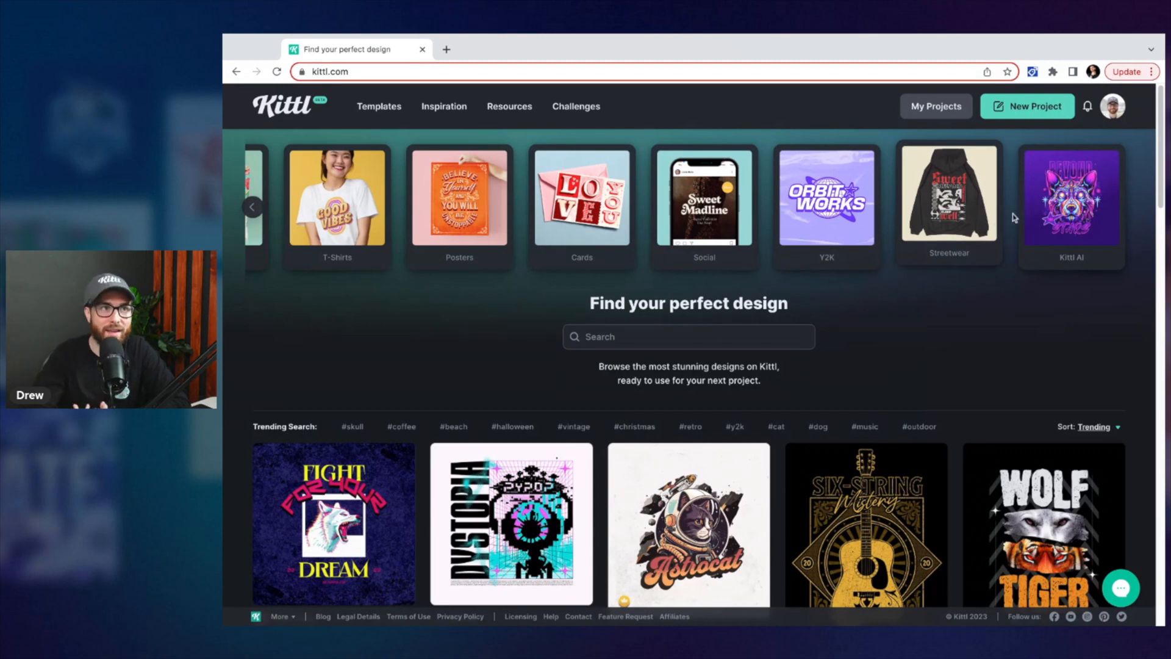
{"action": "left_click", "coordinate": [1060, 214]}
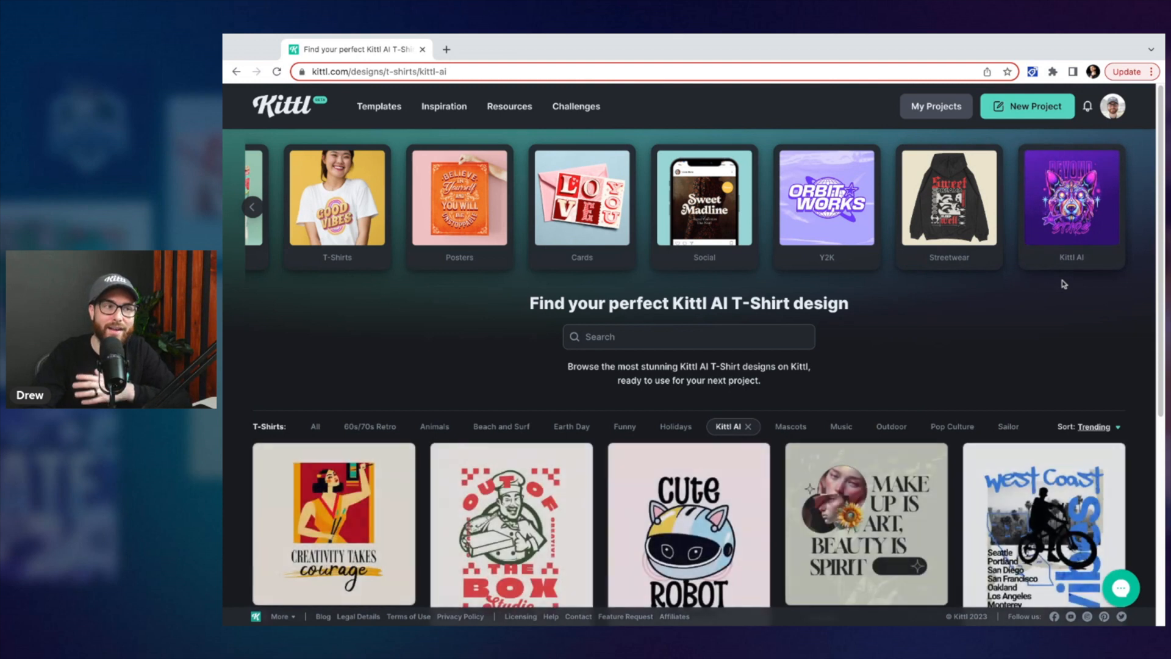
{"action": "scroll", "coordinate": [1025, 378], "scroll_direction": "down", "scroll_amount": 1}
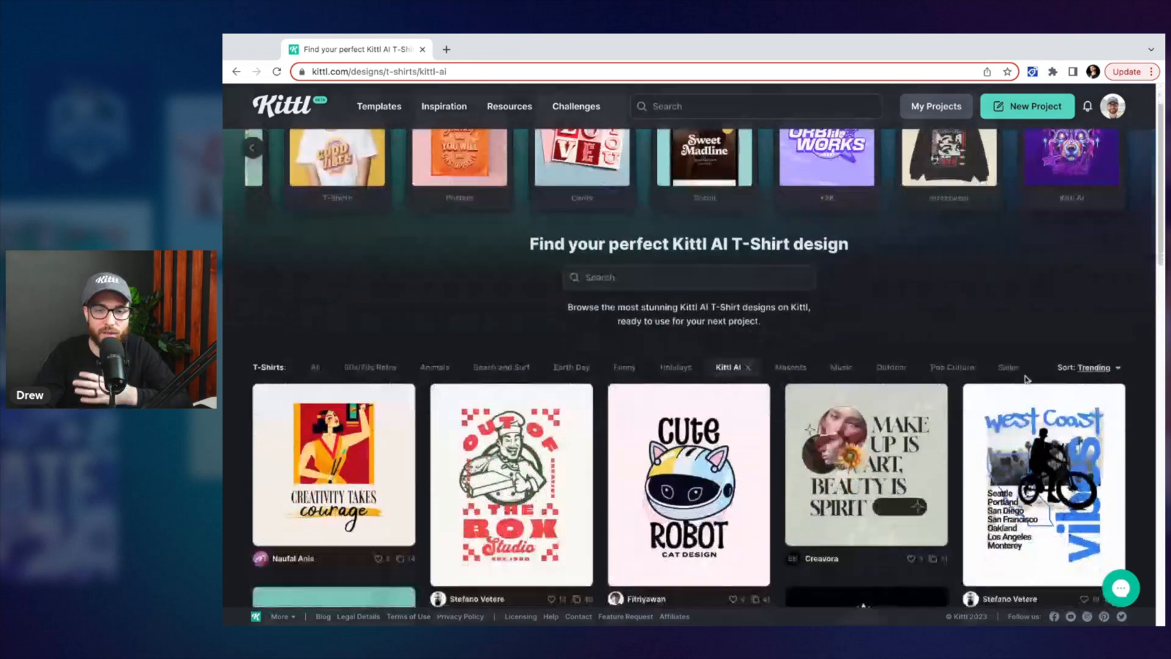
{"action": "scroll", "coordinate": [1024, 379], "scroll_direction": "down", "scroll_amount": 2}
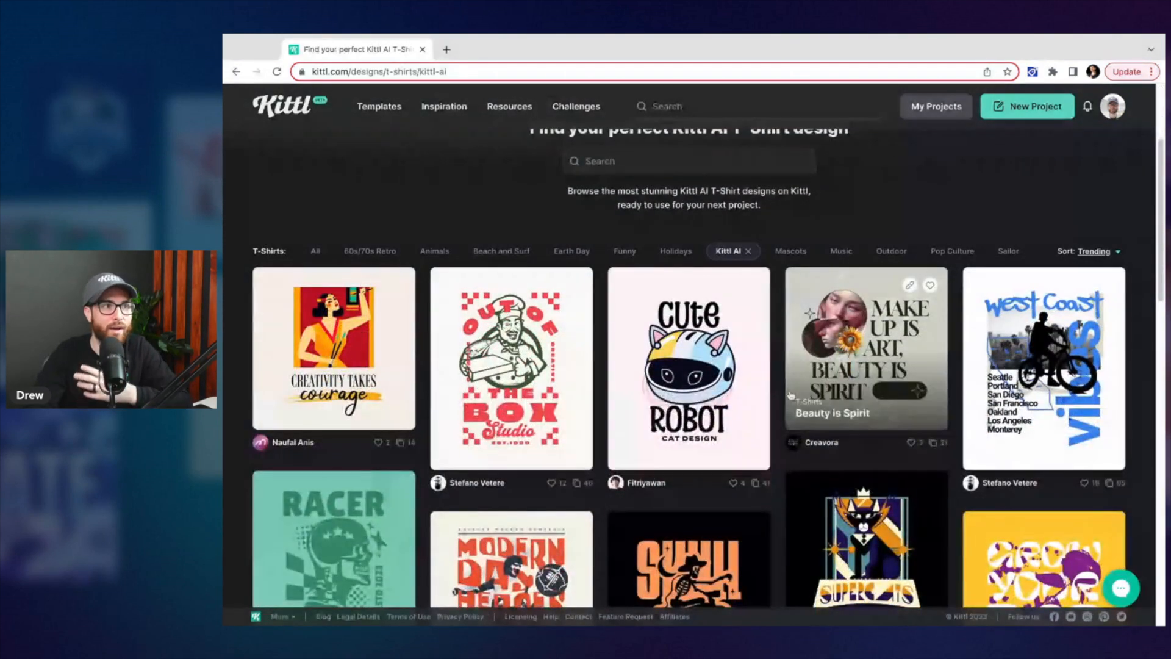
{"action": "scroll", "coordinate": [741, 373], "scroll_direction": "down", "scroll_amount": 1}
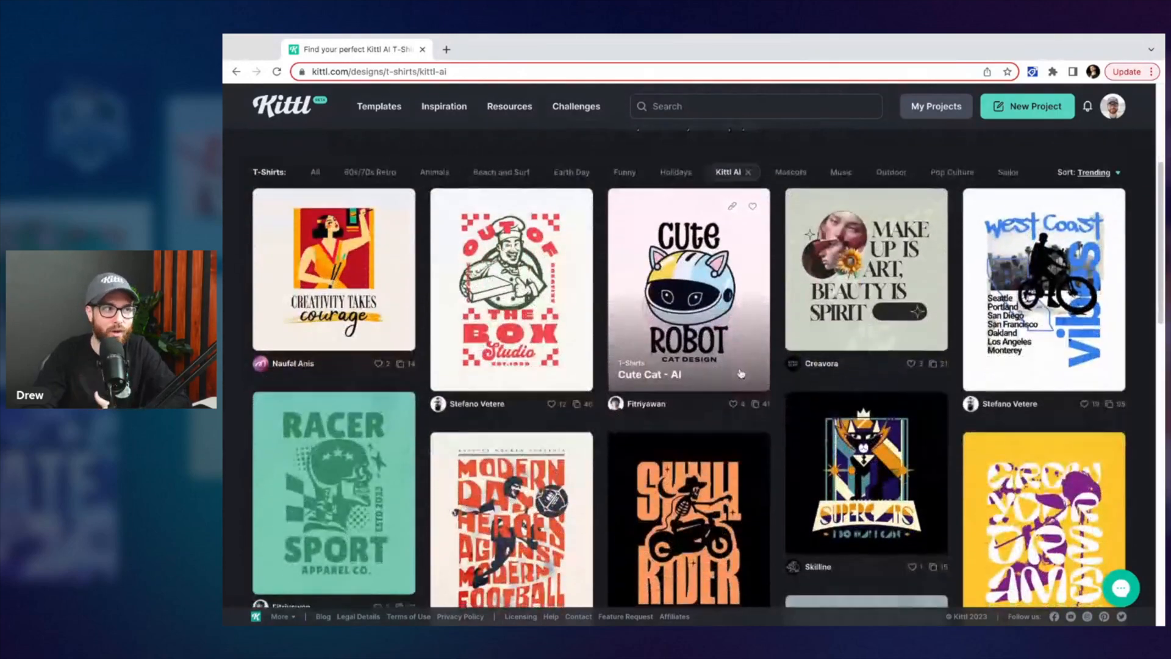
{"action": "scroll", "coordinate": [740, 374], "scroll_direction": "down", "scroll_amount": 4}
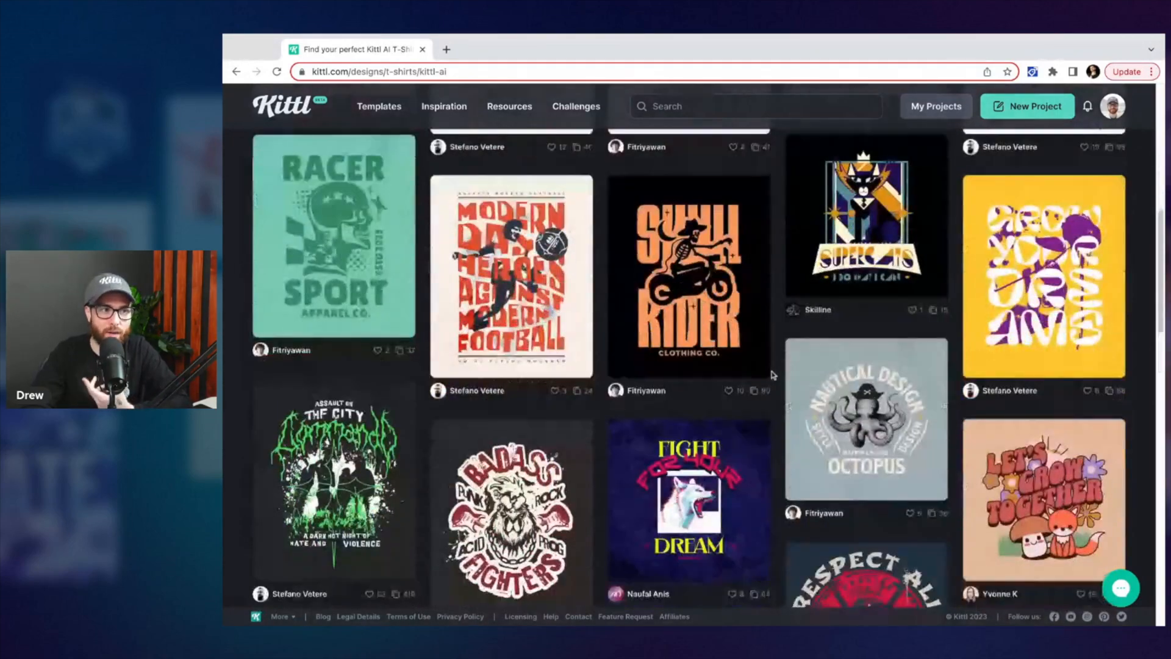
{"action": "scroll", "coordinate": [773, 374], "scroll_direction": "down", "scroll_amount": 4}
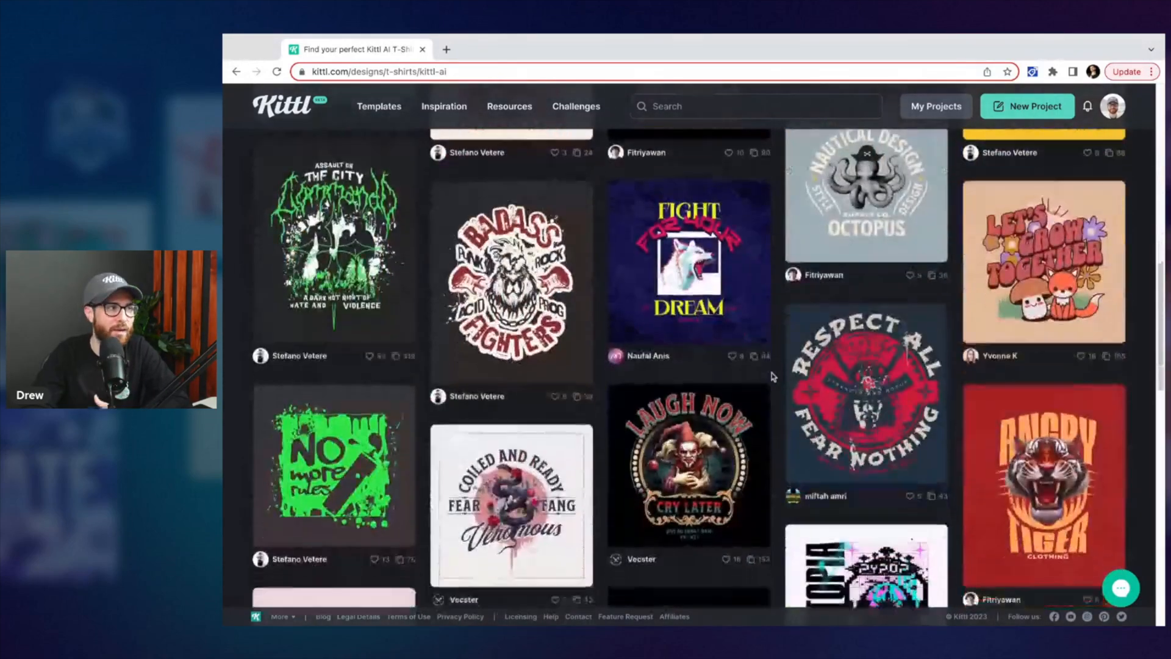
{"action": "scroll", "coordinate": [773, 374], "scroll_direction": "up", "scroll_amount": 10}
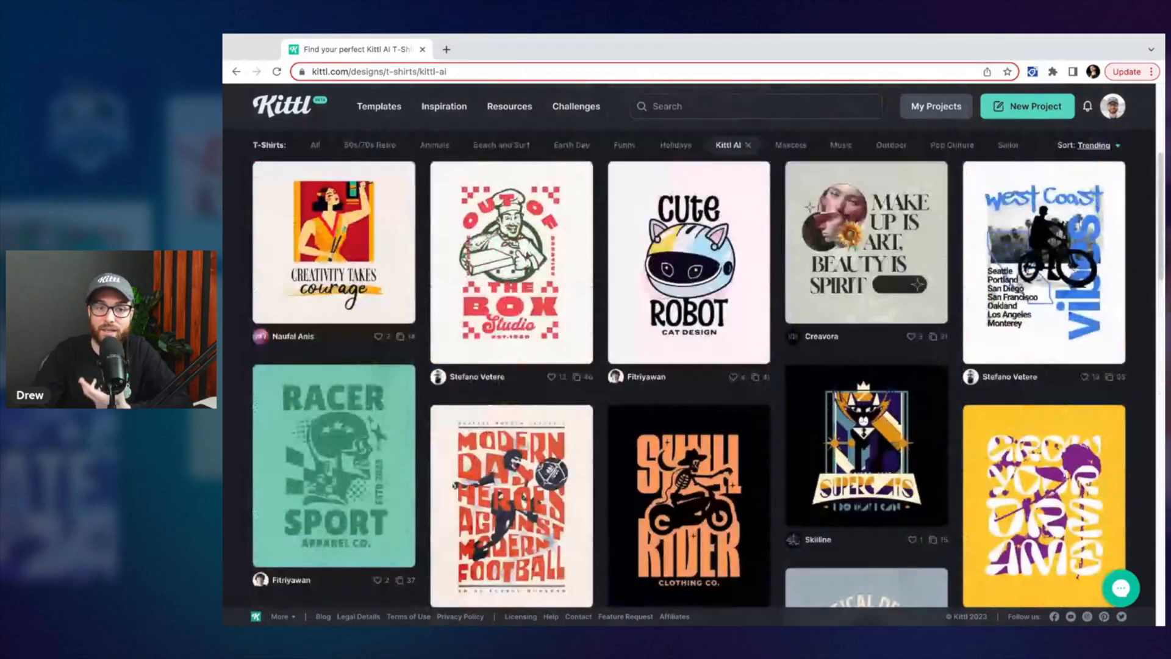
{"action": "scroll", "coordinate": [773, 374], "scroll_direction": "up", "scroll_amount": 5}
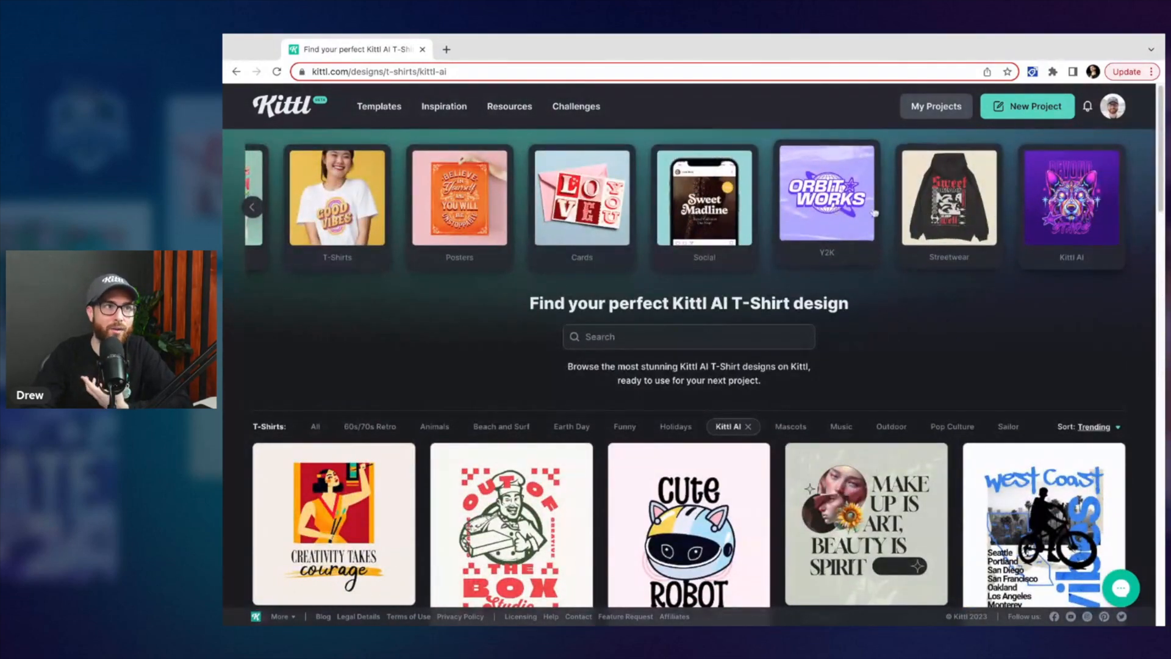
Browse the Streetwear T-shirt design category and scroll through its designs
{"action": "left_click", "coordinate": [933, 213]}
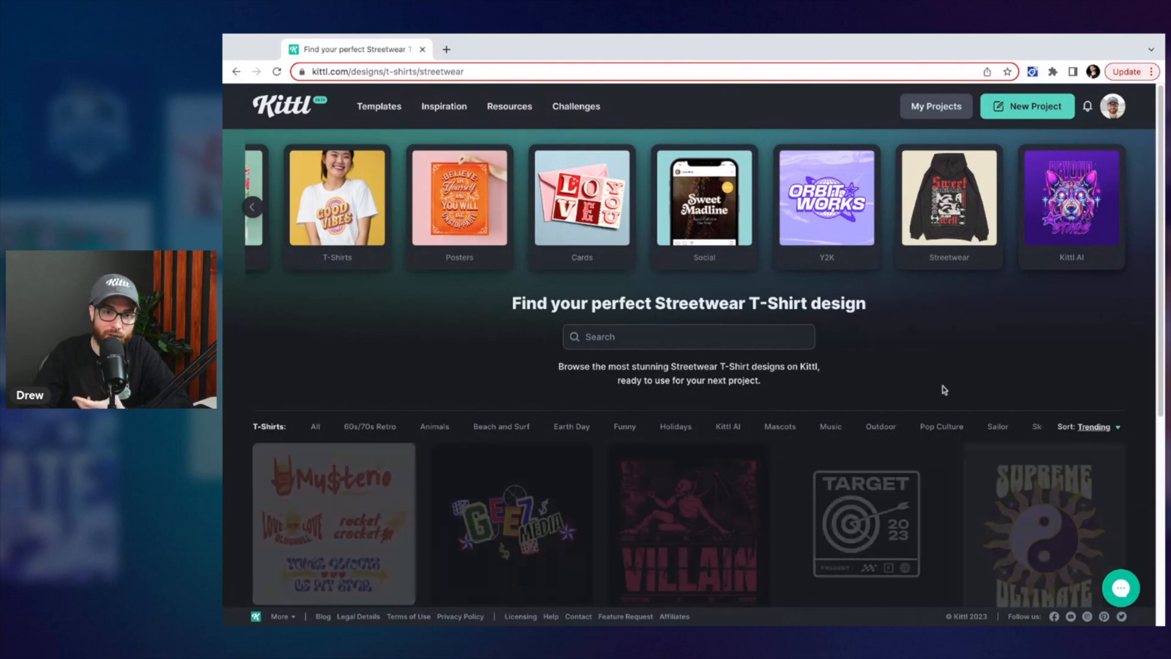
{"action": "scroll", "coordinate": [944, 389], "scroll_direction": "down", "scroll_amount": 5}
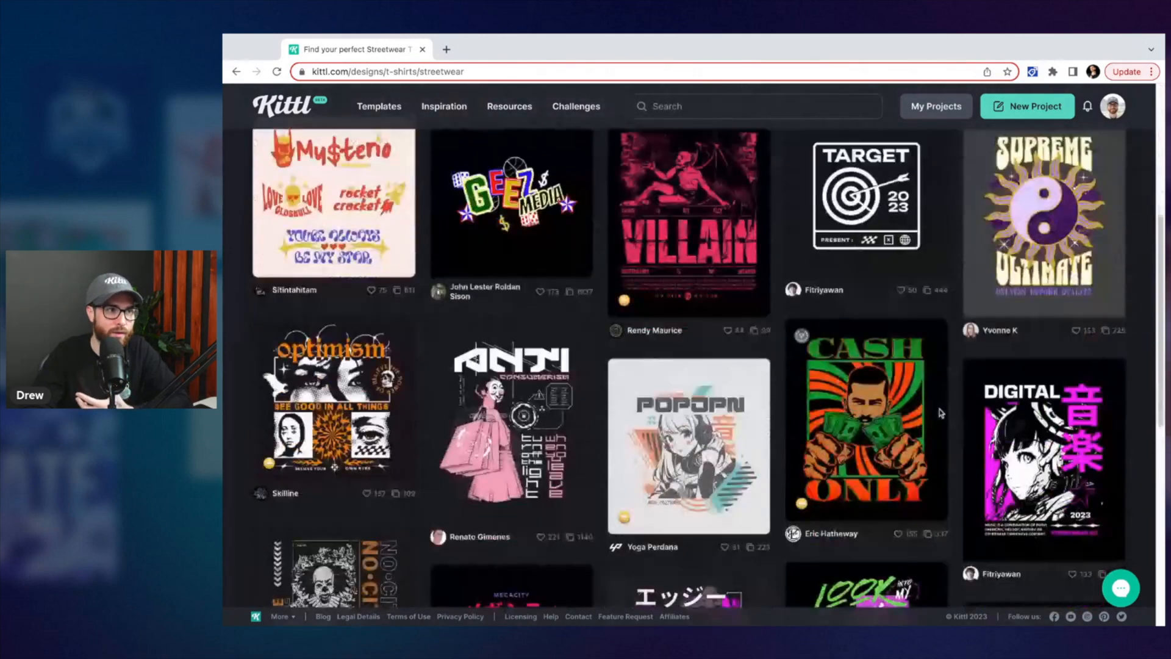
{"action": "scroll", "coordinate": [941, 413], "scroll_direction": "down", "scroll_amount": 4}
{"action": "scroll", "coordinate": [677, 334], "scroll_direction": "up", "scroll_amount": 10}
{"action": "left_click", "coordinate": [675, 332]}
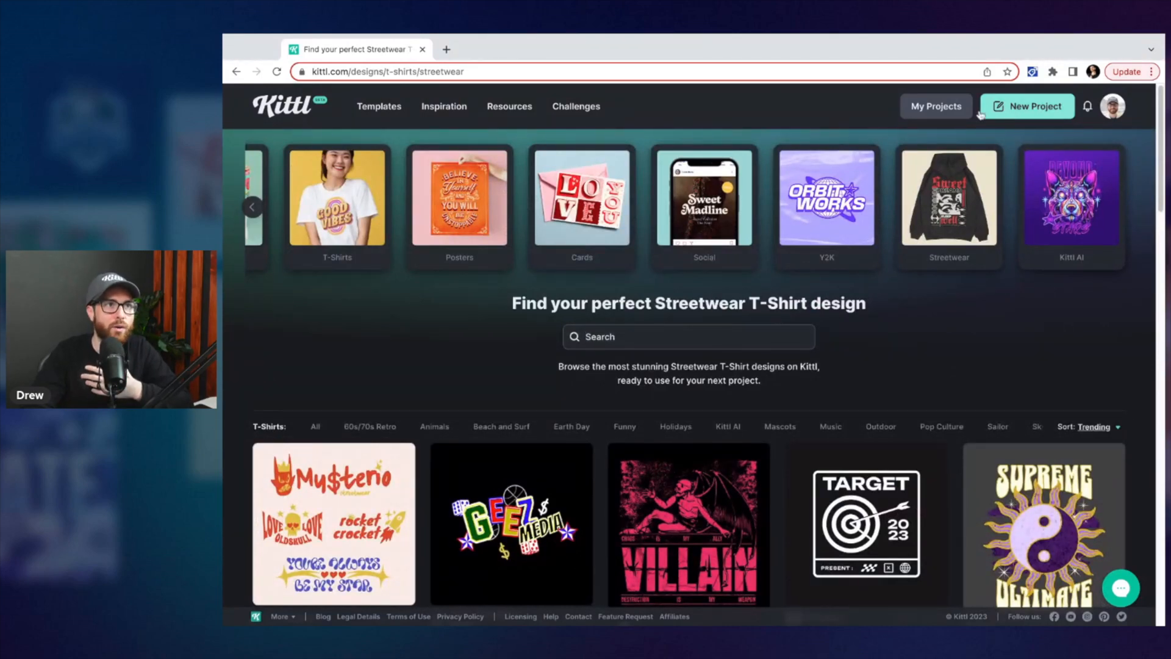
Create a new project with the Standard 1200 × 1200 px artboard preset
{"action": "left_click", "coordinate": [1036, 109]}
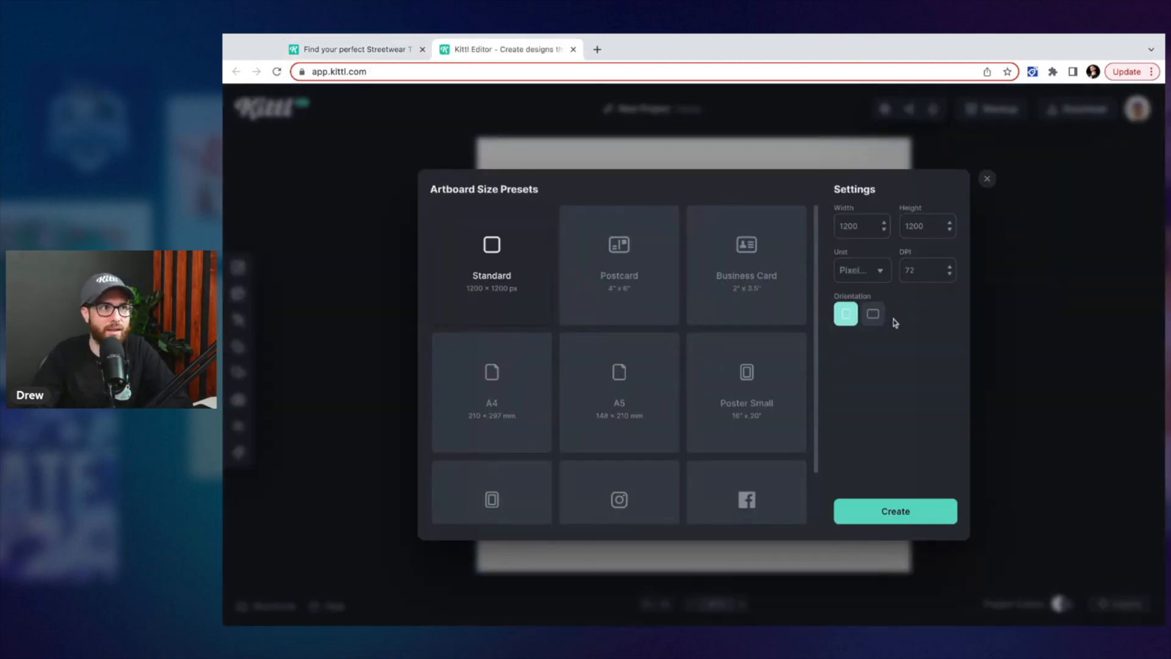
{"action": "left_click", "coordinate": [889, 515]}
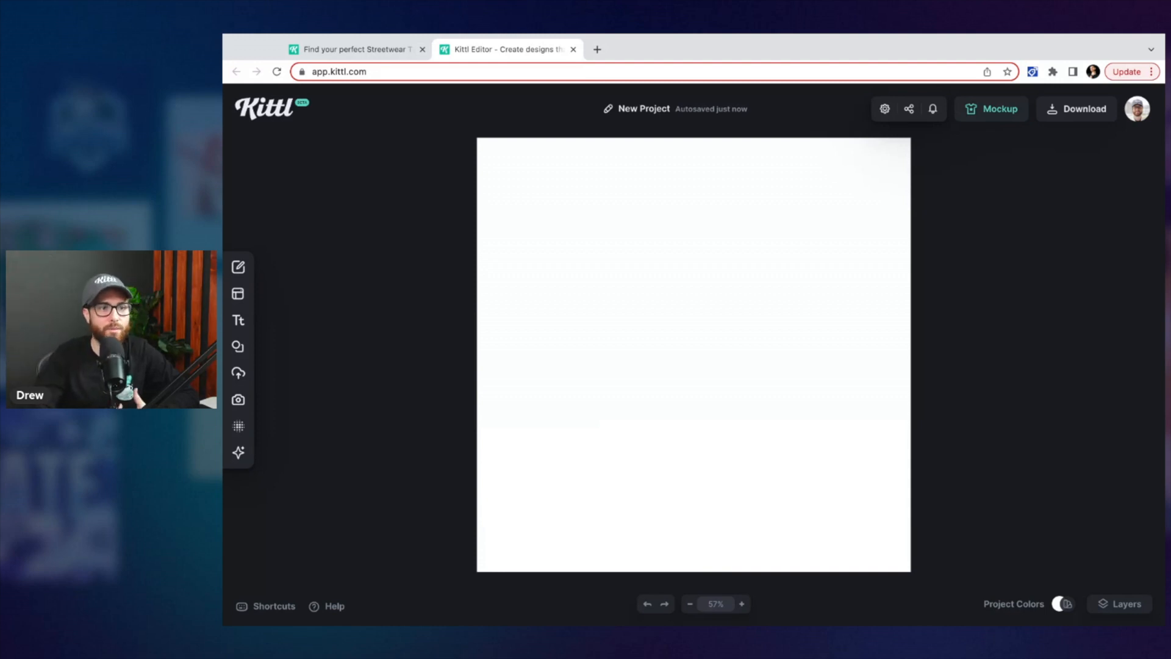
Apply the Groovy Gear logo template from the Logo templates to the artboard
{"action": "left_click", "coordinate": [246, 299]}
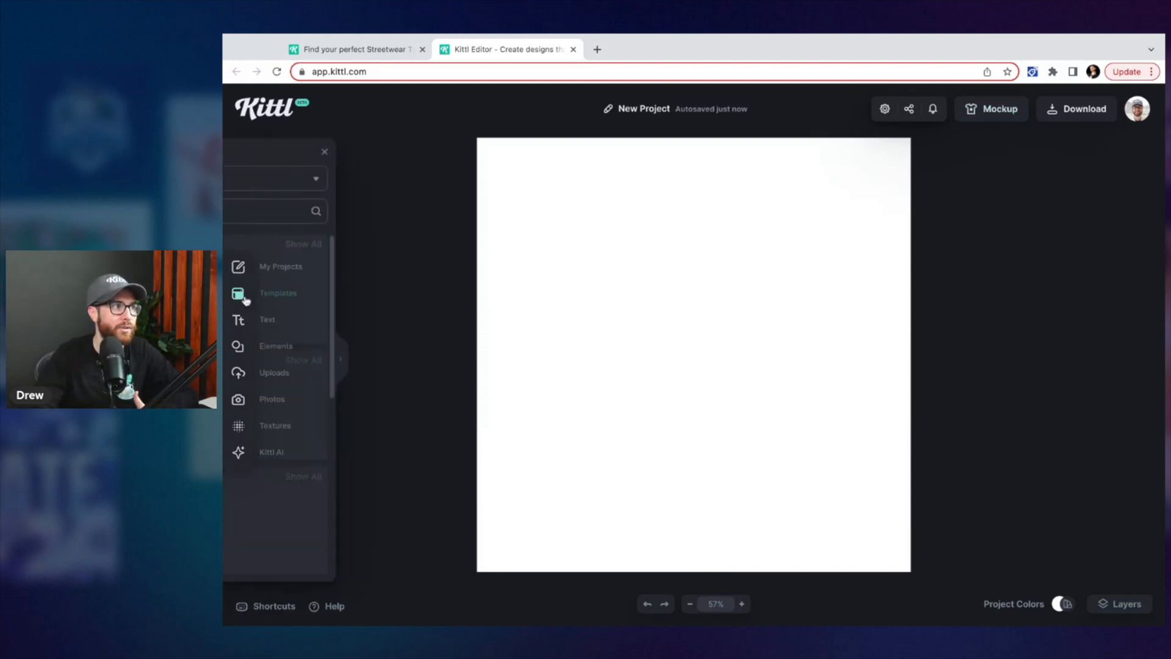
{"action": "scroll", "coordinate": [351, 361], "scroll_direction": "down", "scroll_amount": 1}
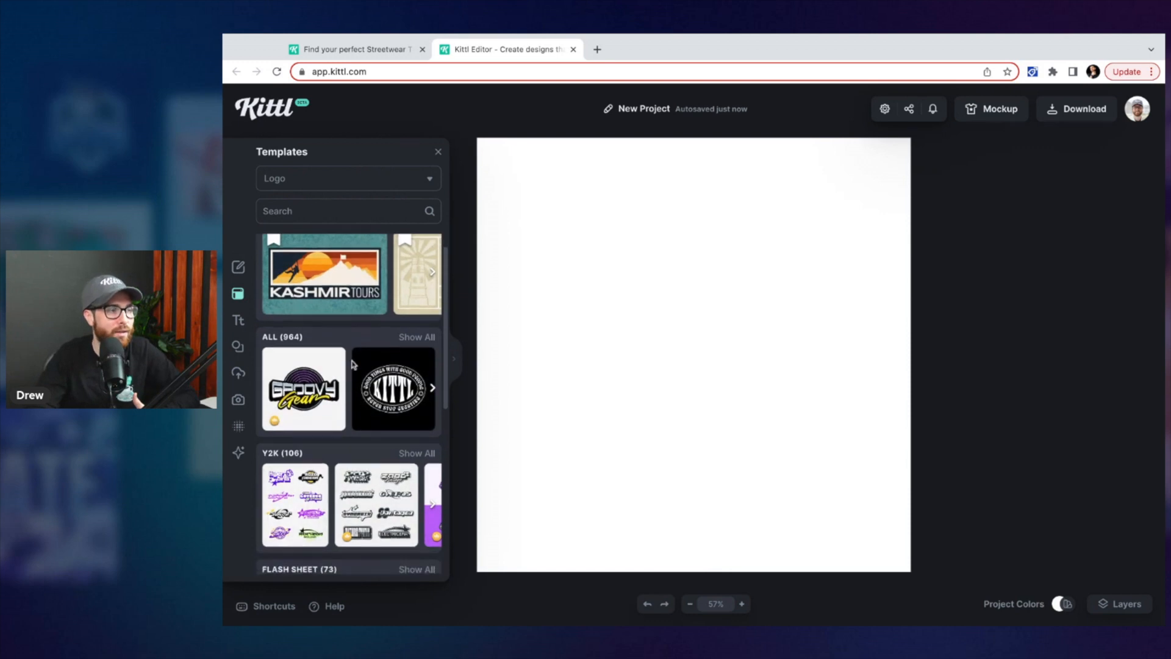
{"action": "left_click", "coordinate": [323, 378]}
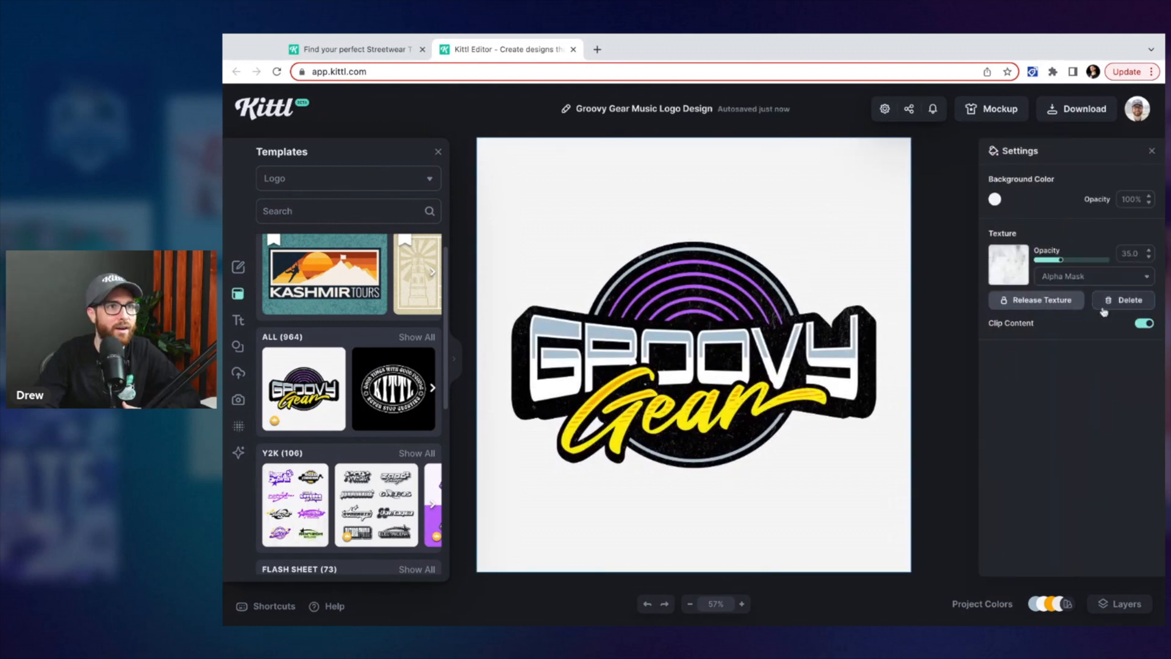
Delete the template's background texture and set the background colour to transparent
{"action": "left_click", "coordinate": [1127, 304]}
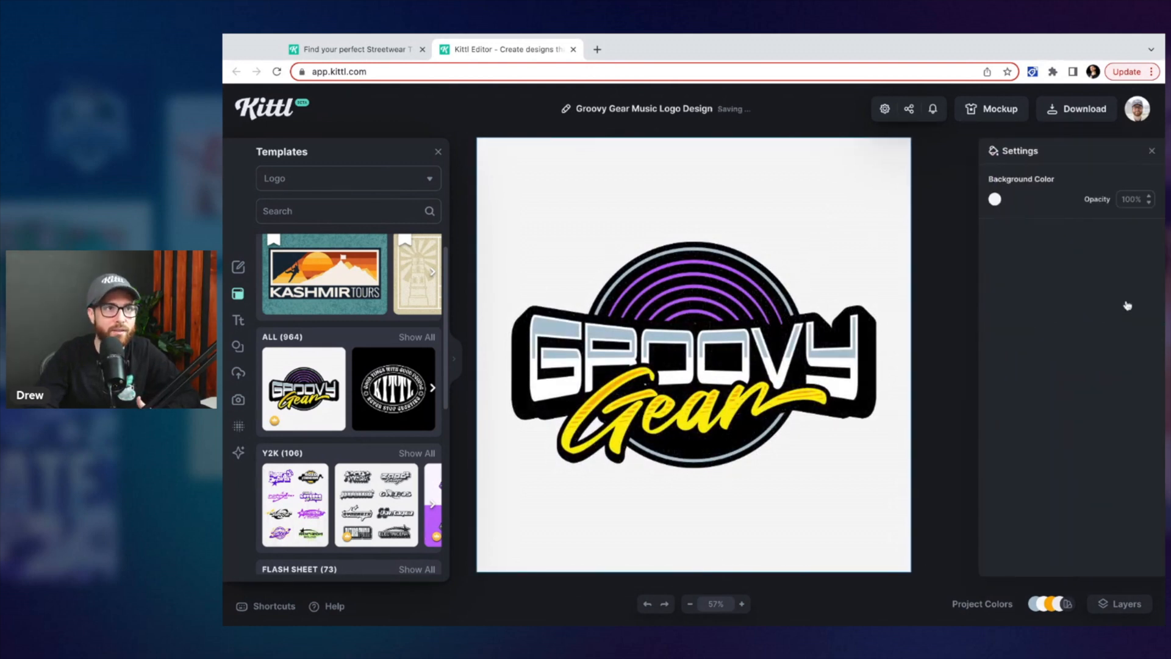
{"action": "left_click", "coordinate": [994, 200]}
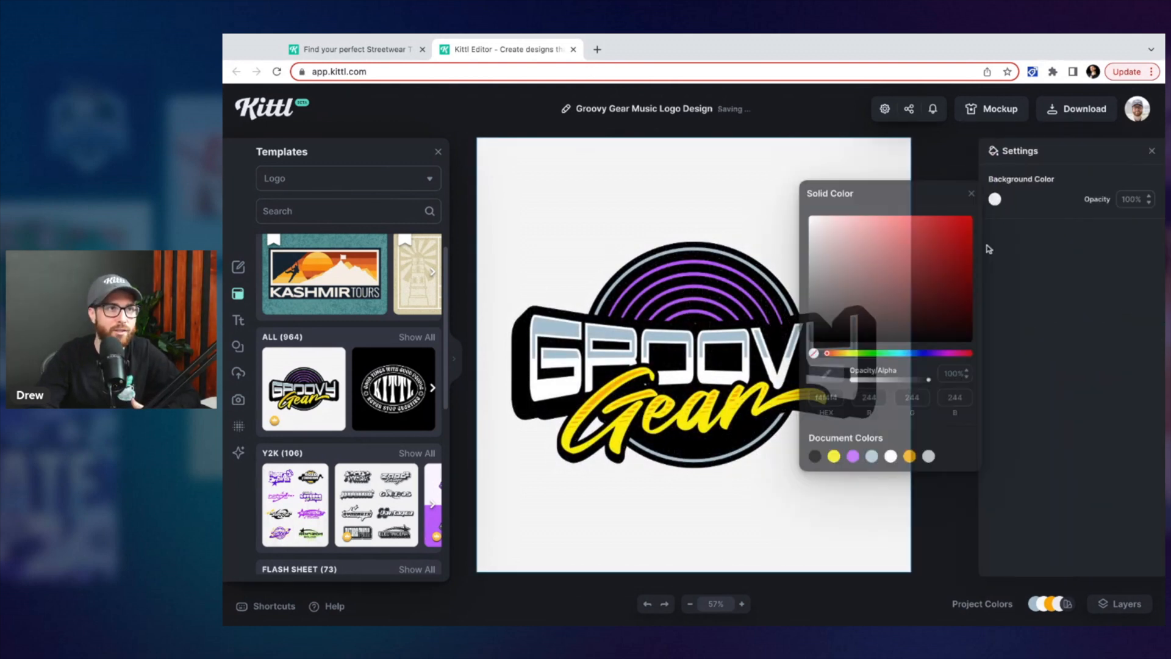
{"action": "left_click", "coordinate": [813, 353]}
{"action": "left_click", "coordinate": [866, 164]}
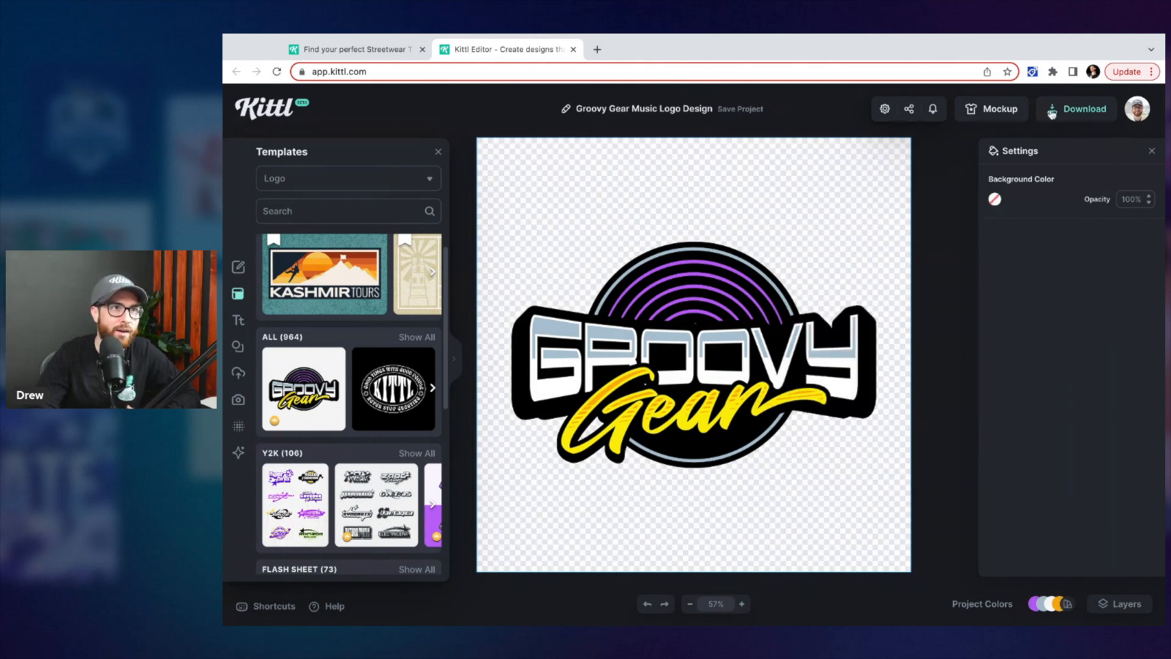
Open the mockup view and enlarge and reposition the logo on the black T-shirt
{"action": "left_click", "coordinate": [1025, 113]}
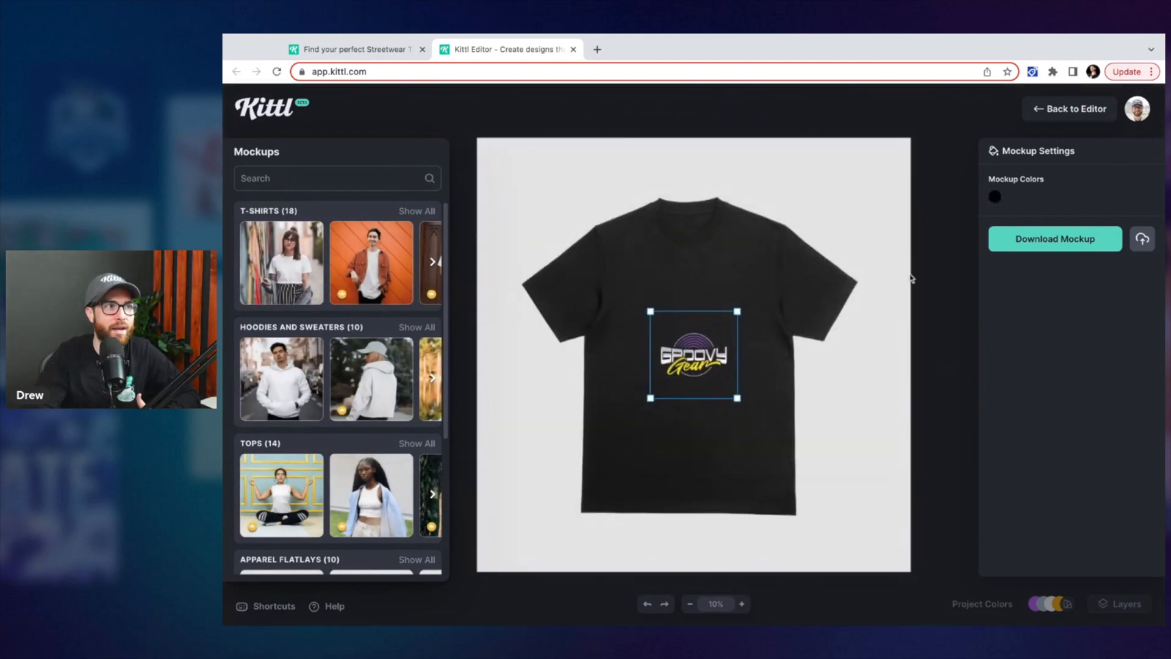
{"action": "left_click_drag", "start_coordinate": [738, 311], "coordinate": [792, 254]}
{"action": "left_click_drag", "start_coordinate": [745, 337], "coordinate": [726, 320]}
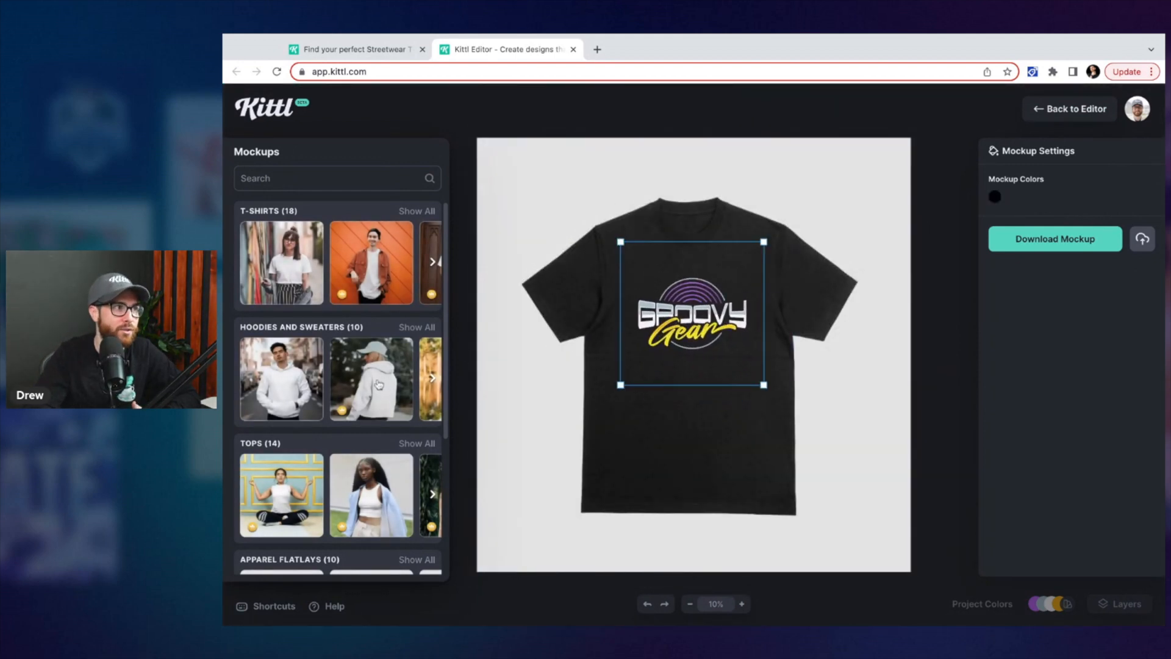
Switch to the hoodie mockup and move and resize the logo on the hoodie's back
{"action": "left_click", "coordinate": [378, 385]}
{"action": "left_click_drag", "start_coordinate": [675, 350], "coordinate": [758, 366]}
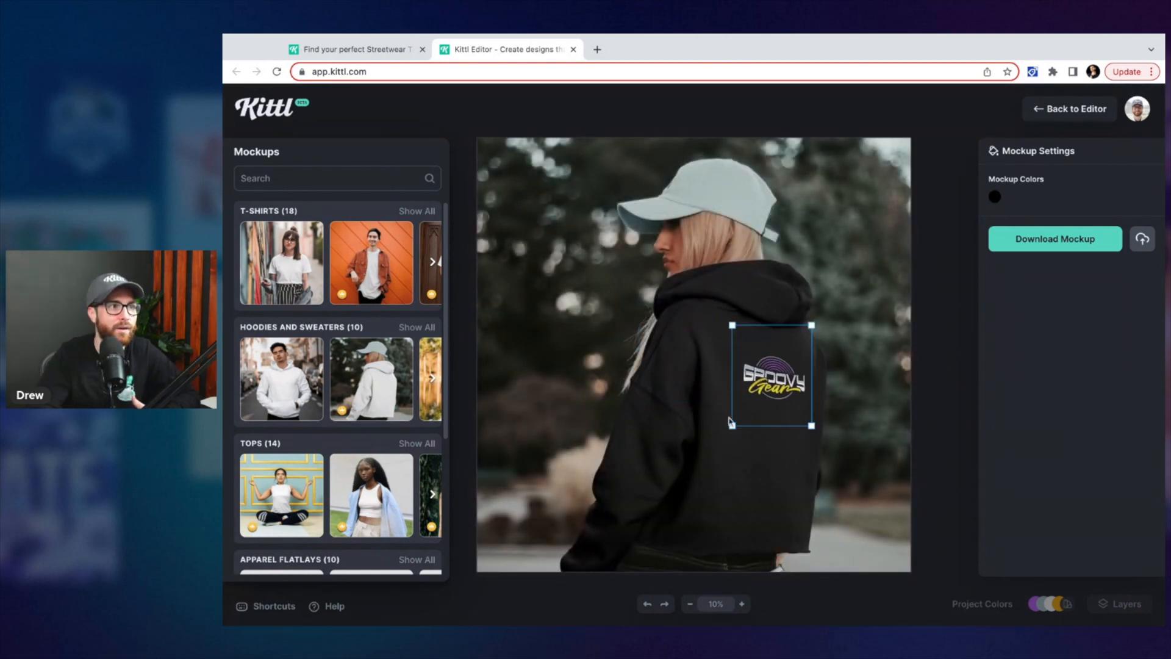
{"action": "left_click_drag", "start_coordinate": [731, 424], "coordinate": [695, 465]}
{"action": "left_click_drag", "start_coordinate": [793, 409], "coordinate": [797, 392]}
Switch to the tote bag mockup and resize and reposition the logo on the bag
{"action": "scroll", "coordinate": [372, 430], "scroll_direction": "down", "scroll_amount": 5}
{"action": "scroll", "coordinate": [371, 433], "scroll_direction": "down", "scroll_amount": 3}
{"action": "left_click", "coordinate": [373, 488]}
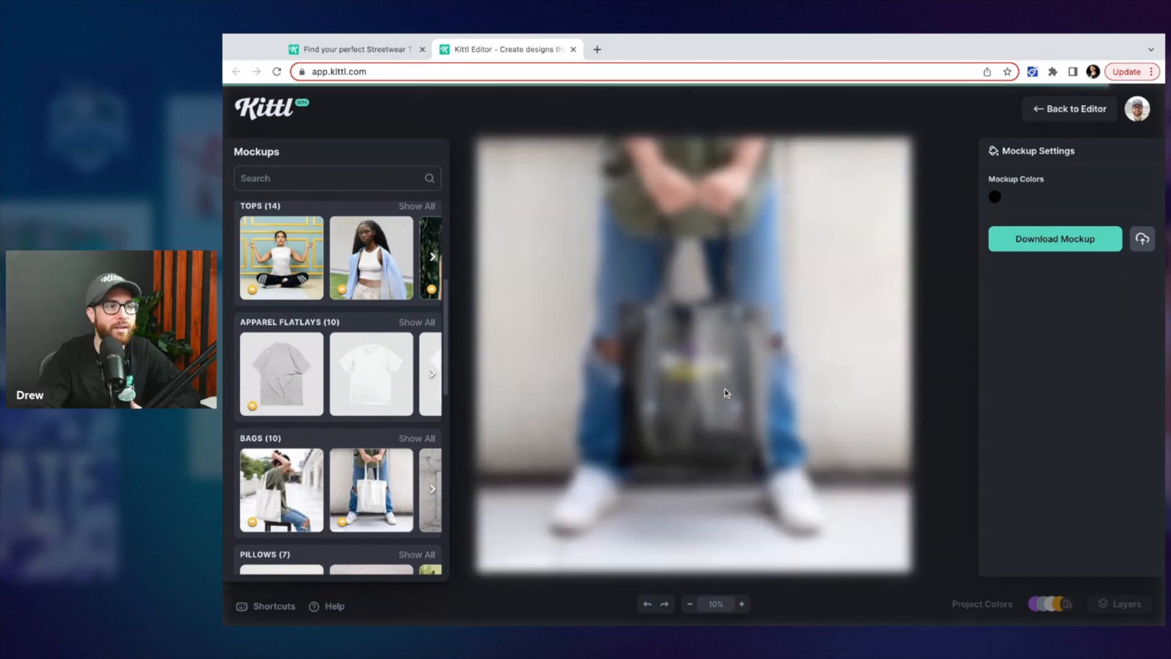
{"action": "left_click_drag", "start_coordinate": [743, 330], "coordinate": [756, 315]}
{"action": "left_click_drag", "start_coordinate": [719, 362], "coordinate": [693, 395]}
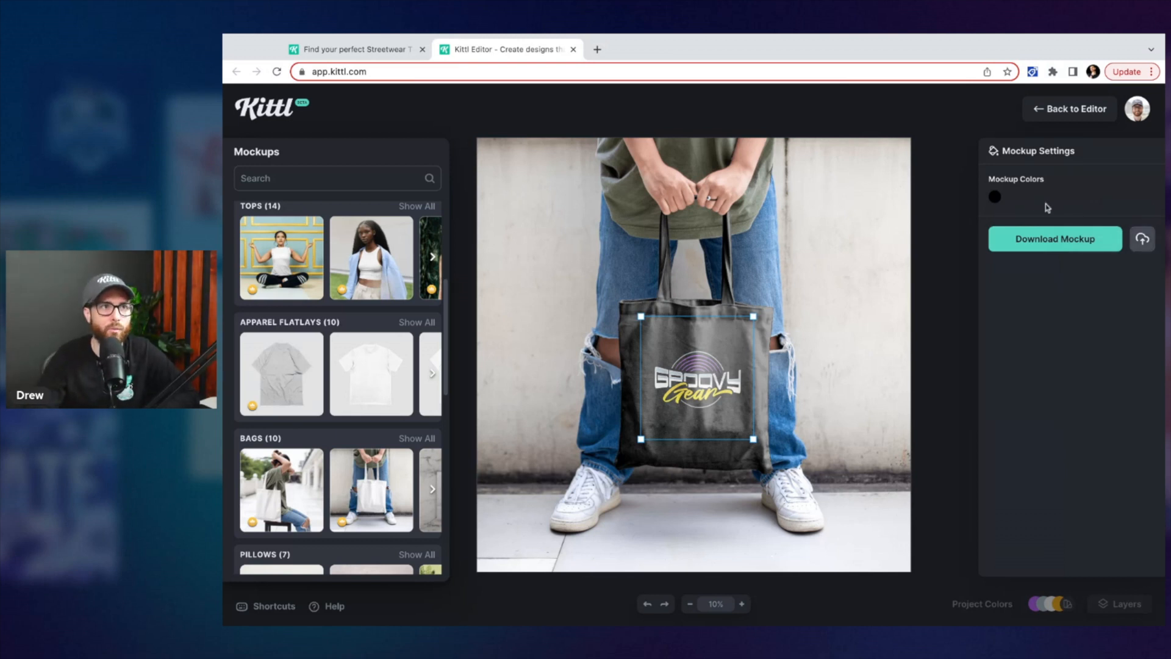
Change the tote bag mockup colour to a light off-white
{"action": "left_click", "coordinate": [995, 196]}
{"action": "left_click", "coordinate": [945, 269]}
{"action": "left_click_drag", "start_coordinate": [946, 271], "coordinate": [812, 231]}
{"action": "left_click", "coordinate": [970, 192]}
Return from the mockup view to the design editor
{"action": "scroll", "coordinate": [390, 478], "scroll_direction": "down", "scroll_amount": 5}
{"action": "scroll", "coordinate": [391, 477], "scroll_direction": "up", "scroll_amount": 5}
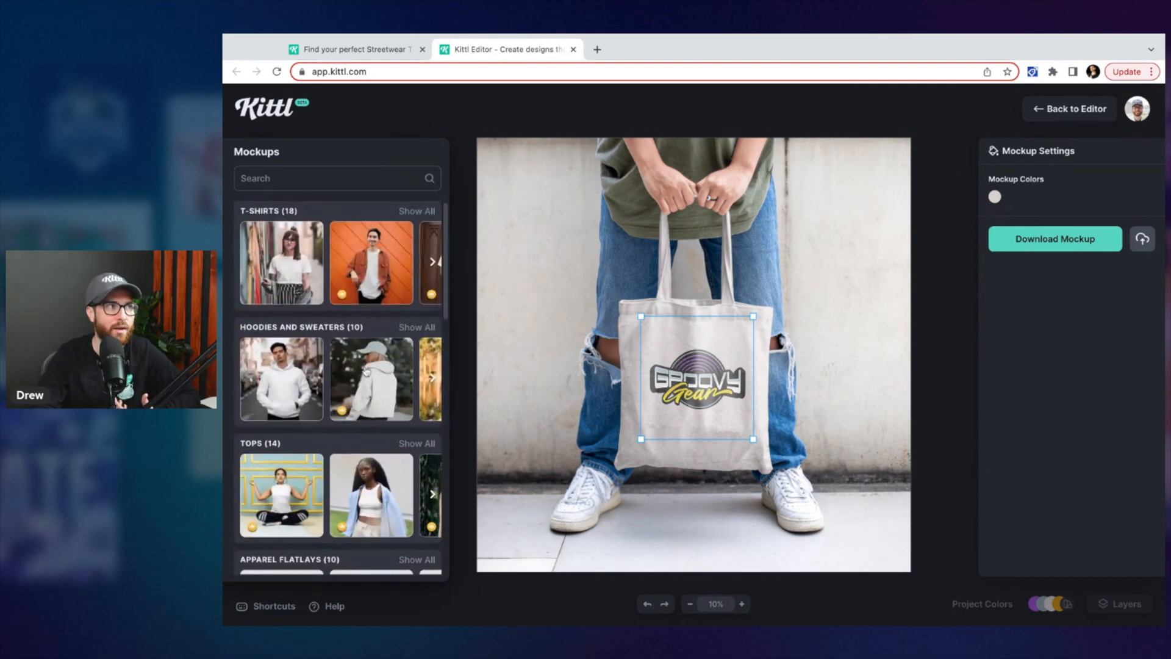
{"action": "scroll", "coordinate": [366, 407], "scroll_direction": "down", "scroll_amount": 1}
{"action": "scroll", "coordinate": [363, 416], "scroll_direction": "up", "scroll_amount": 1}
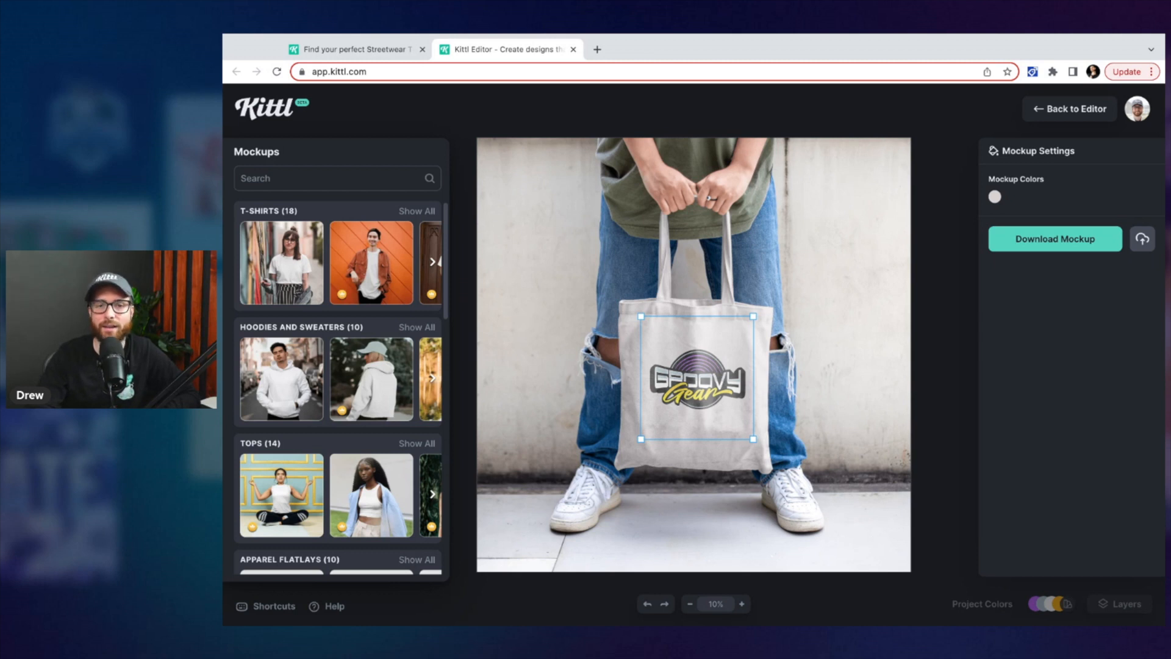
{"action": "scroll", "coordinate": [950, 321], "scroll_direction": "up", "scroll_amount": 1}
{"action": "scroll", "coordinate": [949, 322], "scroll_direction": "down", "scroll_amount": 1}
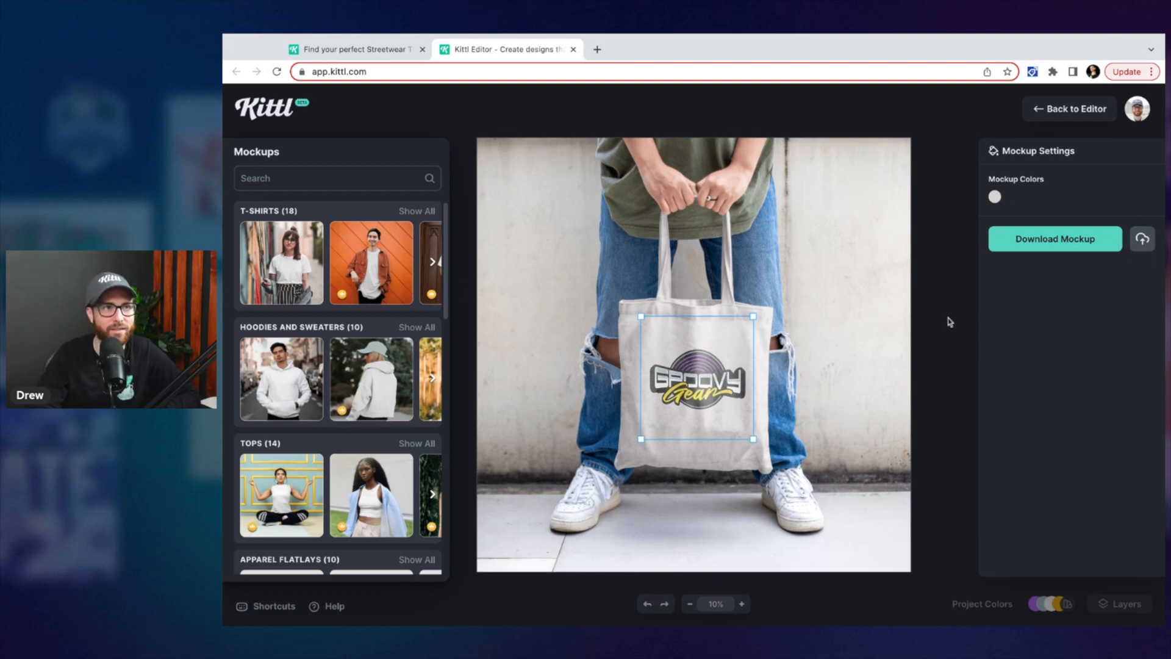
{"action": "left_click", "coordinate": [1062, 111]}
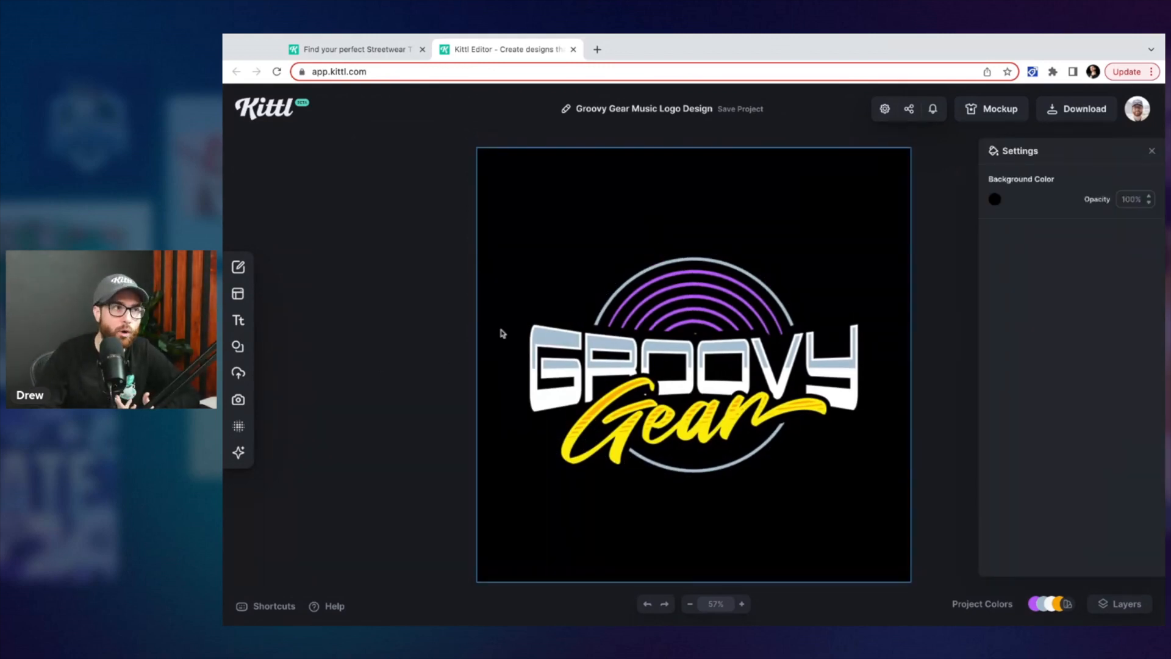
Delete the whole Groovy Gear logo group from the artboard
{"action": "left_click", "coordinate": [561, 235]}
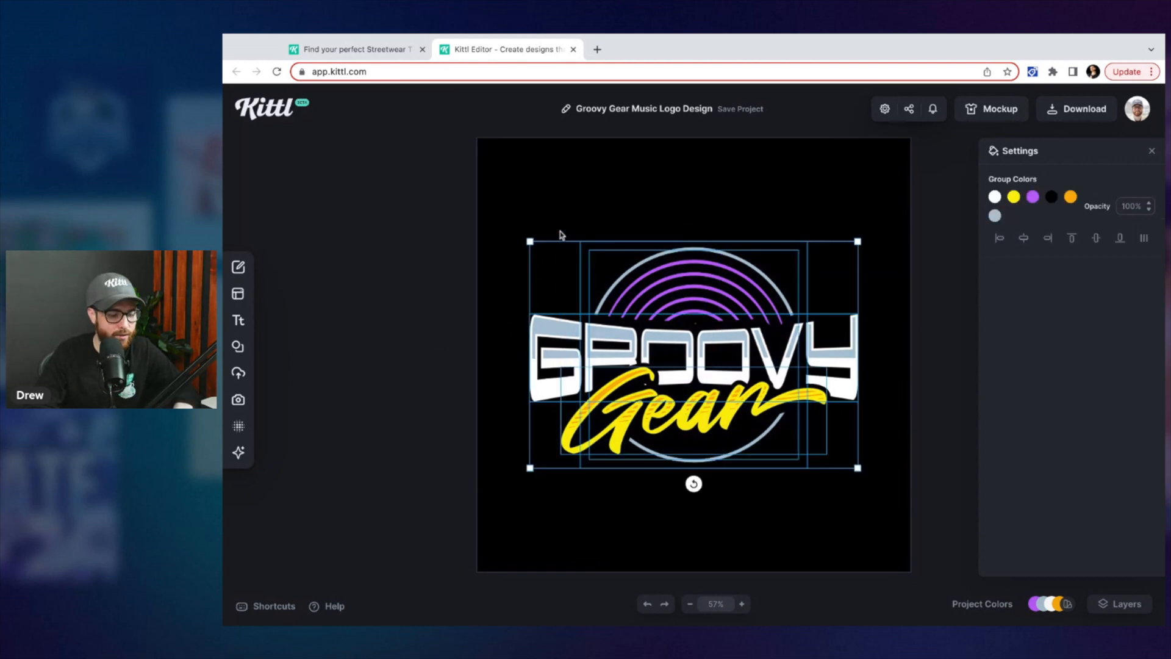
{"action": "key", "text": "Delete"}
Add the red tulip photo from the trending Photos library and scale it up on the canvas
{"action": "left_click", "coordinate": [240, 399]}
{"action": "left_click", "coordinate": [408, 334]}
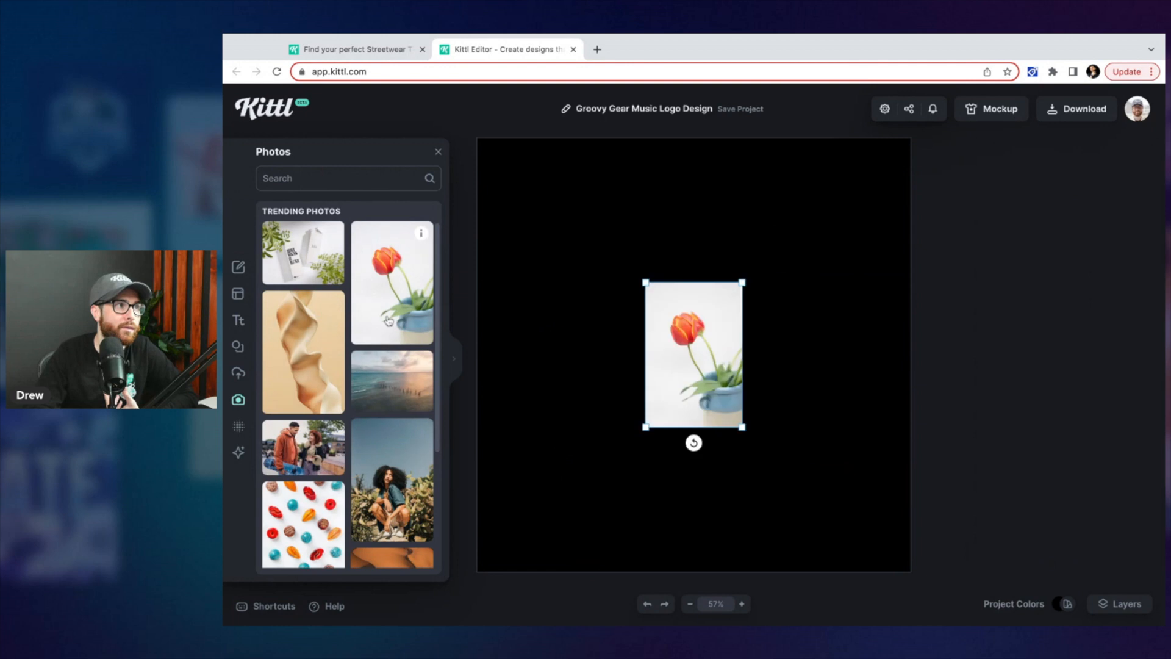
{"action": "left_click_drag", "start_coordinate": [741, 283], "coordinate": [783, 220]}
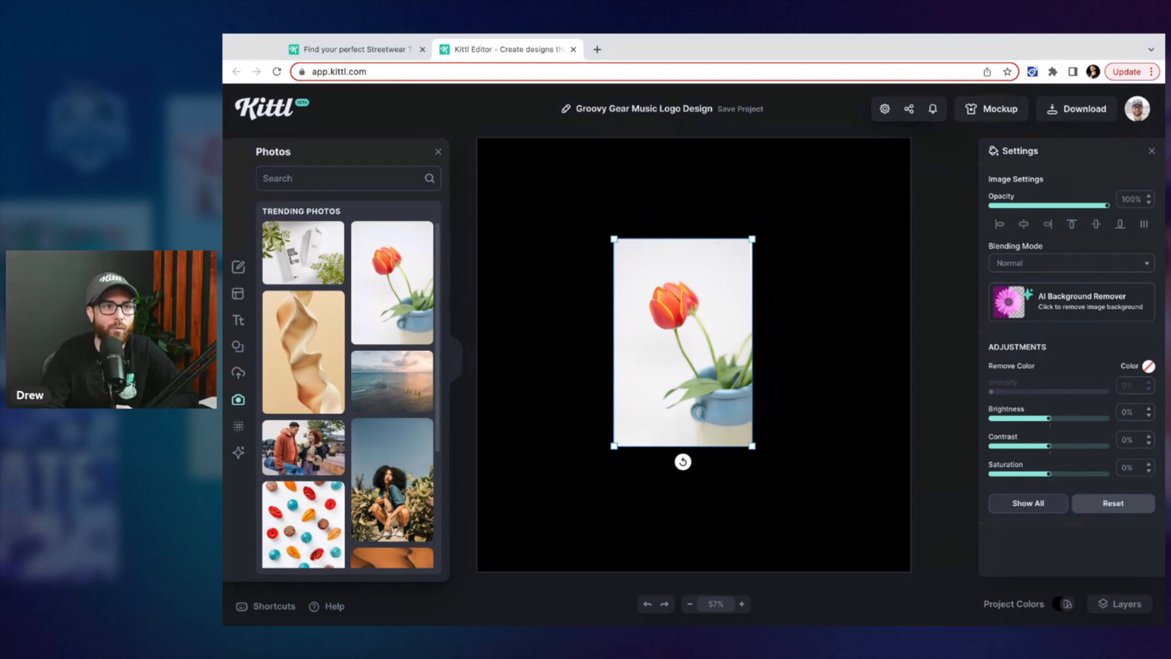
Expand all image adjustments and set brightness to 4%, contrast to -15%, saturation to 8% and hue to -27
{"action": "left_click", "coordinate": [1028, 504]}
{"action": "scroll", "coordinate": [1128, 347], "scroll_direction": "down", "scroll_amount": 3}
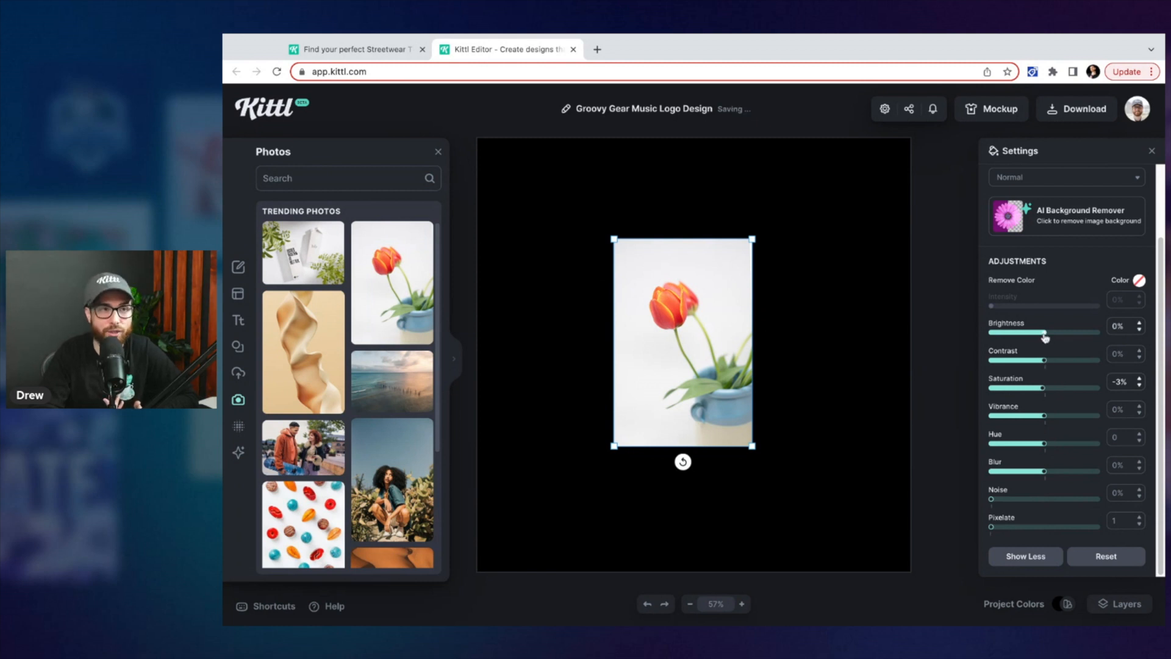
{"action": "left_click_drag", "start_coordinate": [1044, 334], "coordinate": [1048, 388]}
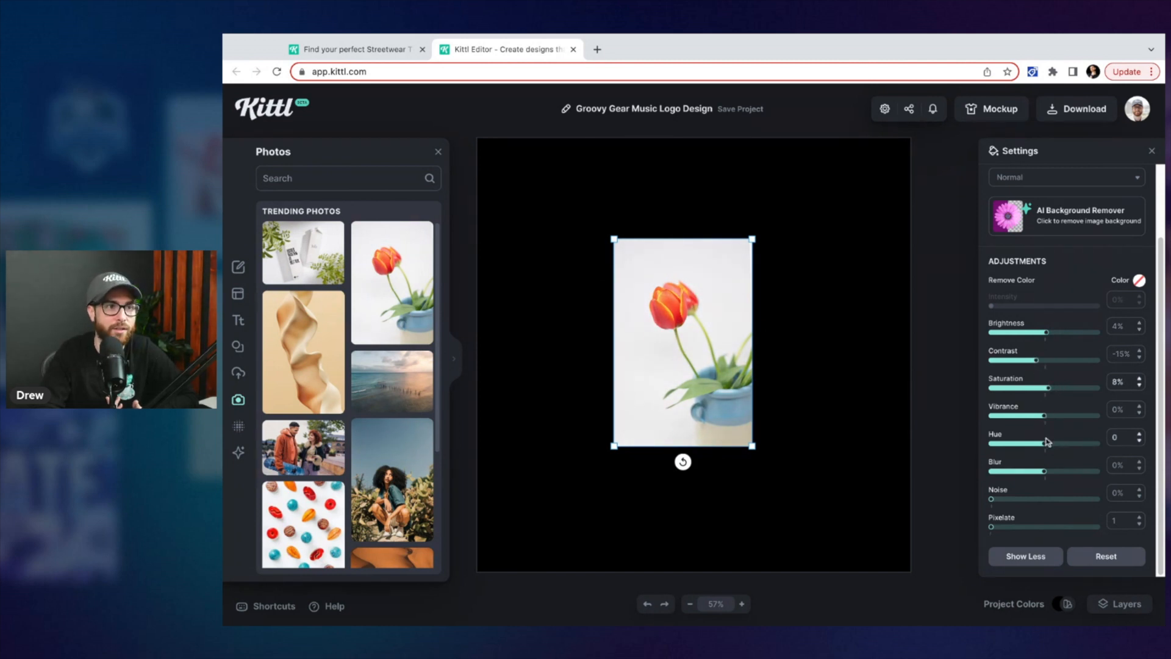
{"action": "mouse_move", "coordinate": [1047, 447]}
{"action": "left_mouse_down"}
{"action": "mouse_move", "coordinate": [1022, 445]}
{"action": "mouse_move", "coordinate": [1066, 444]}
{"action": "mouse_move", "coordinate": [1029, 444]}
{"action": "left_mouse_up"}
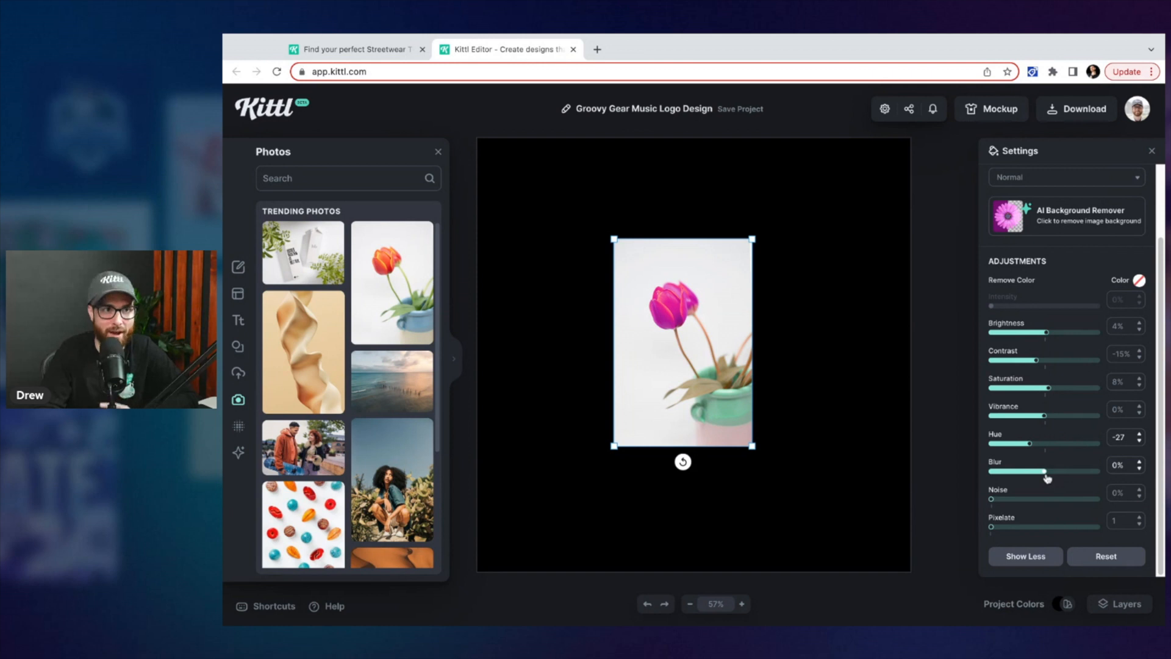
Experiment with the photo's blur amount, then set noise to 22% and saturation to 7%
{"action": "left_click_drag", "start_coordinate": [1045, 472], "coordinate": [1061, 472]}
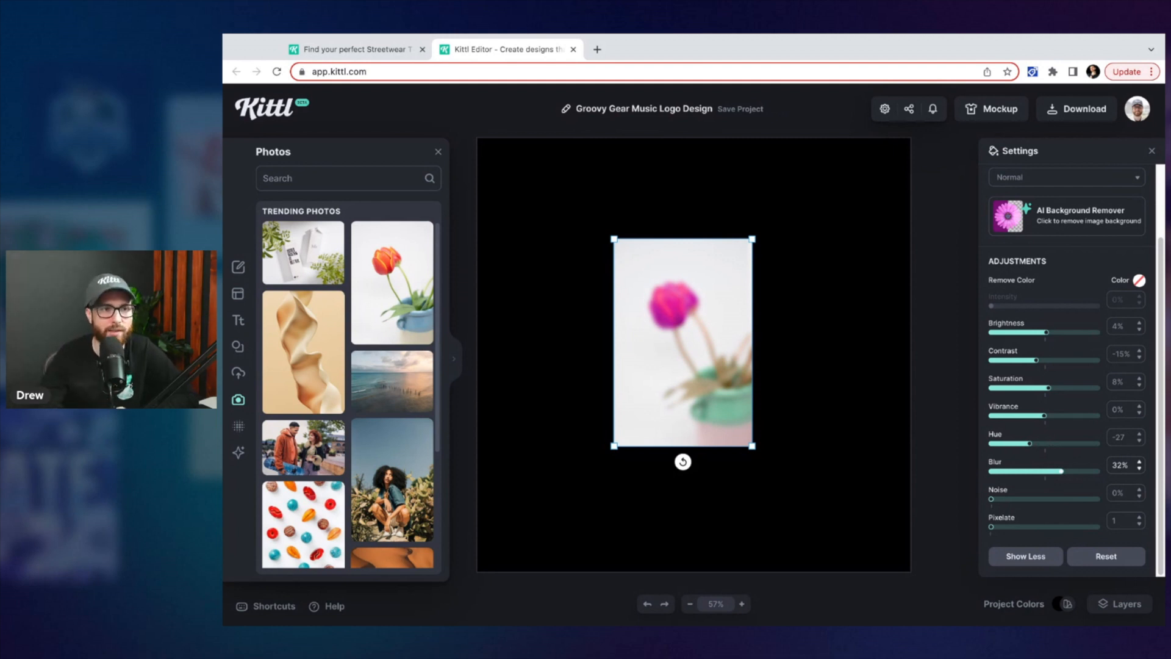
{"action": "left_click_drag", "start_coordinate": [1061, 471], "coordinate": [1057, 471]}
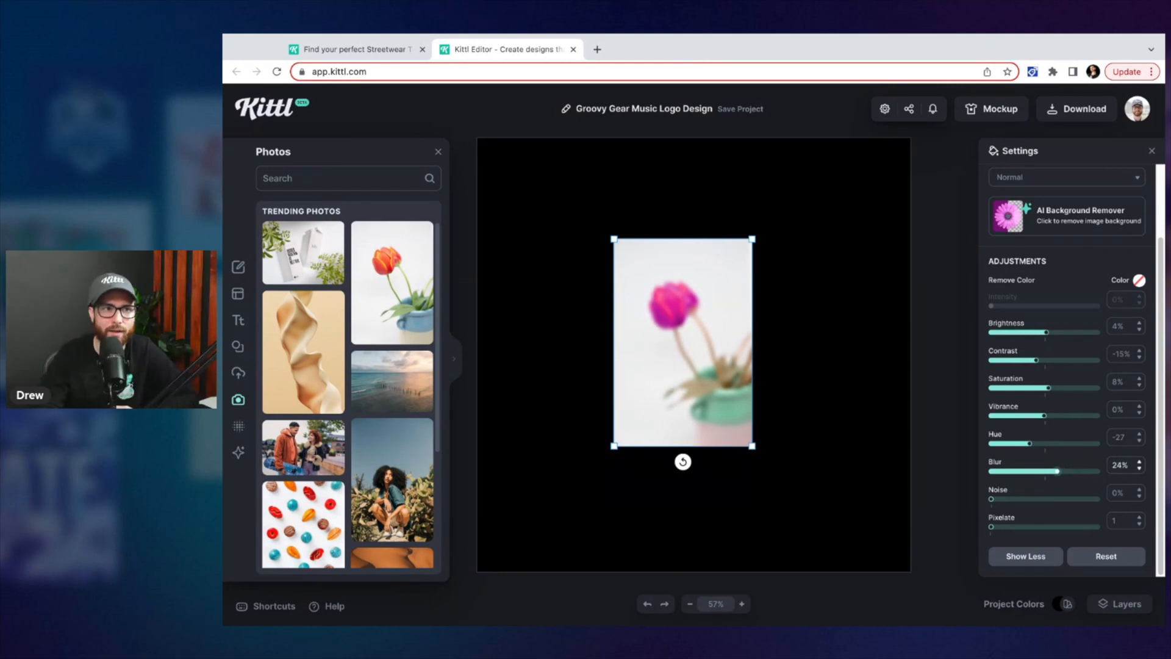
{"action": "mouse_move", "coordinate": [1057, 471]}
{"action": "left_mouse_down"}
{"action": "mouse_move", "coordinate": [1085, 471]}
{"action": "mouse_move", "coordinate": [1054, 471]}
{"action": "left_mouse_up"}
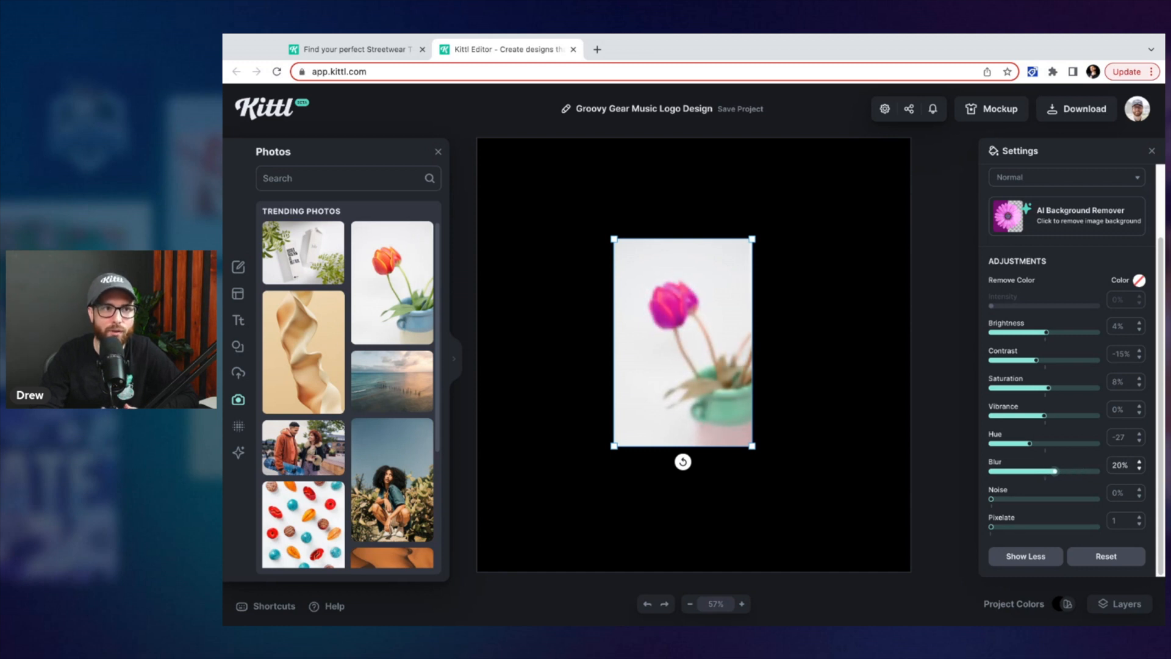
{"action": "mouse_move", "coordinate": [991, 498]}
{"action": "left_mouse_down"}
{"action": "mouse_move", "coordinate": [1048, 471]}
{"action": "mouse_move", "coordinate": [1020, 499]}
{"action": "mouse_move", "coordinate": [1040, 499]}
{"action": "mouse_move", "coordinate": [1017, 499]}
{"action": "mouse_move", "coordinate": [992, 527]}
{"action": "mouse_move", "coordinate": [1009, 527]}
{"action": "mouse_move", "coordinate": [991, 527]}
{"action": "mouse_move", "coordinate": [1013, 498]}
{"action": "left_mouse_up"}
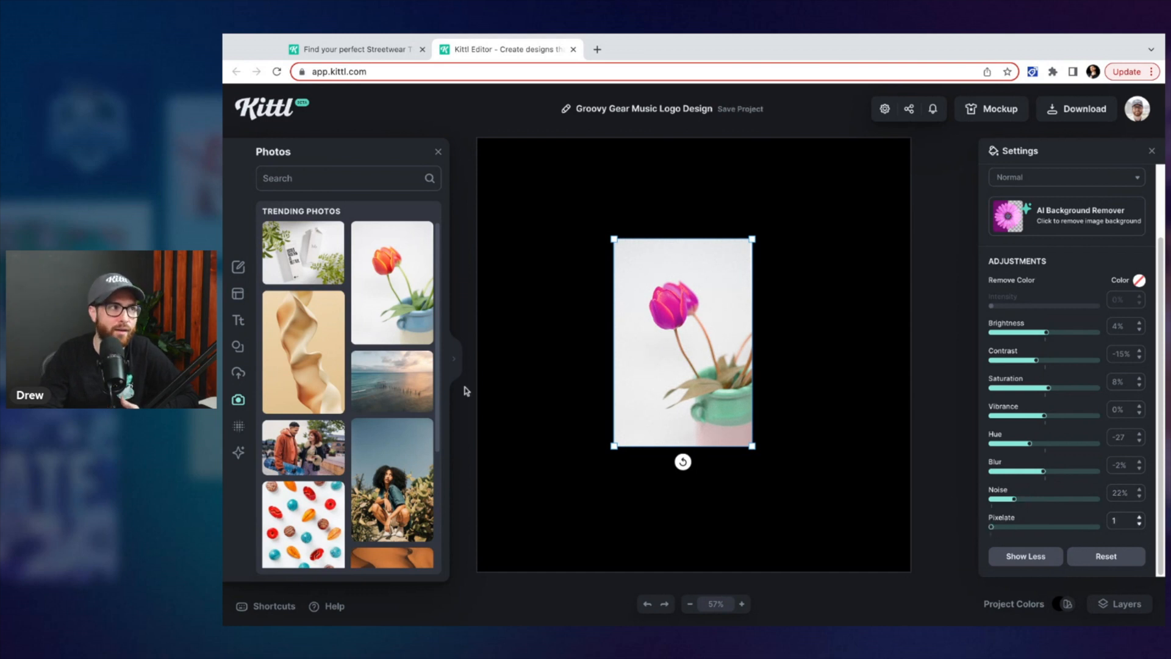
{"action": "left_click", "coordinate": [1047, 387]}
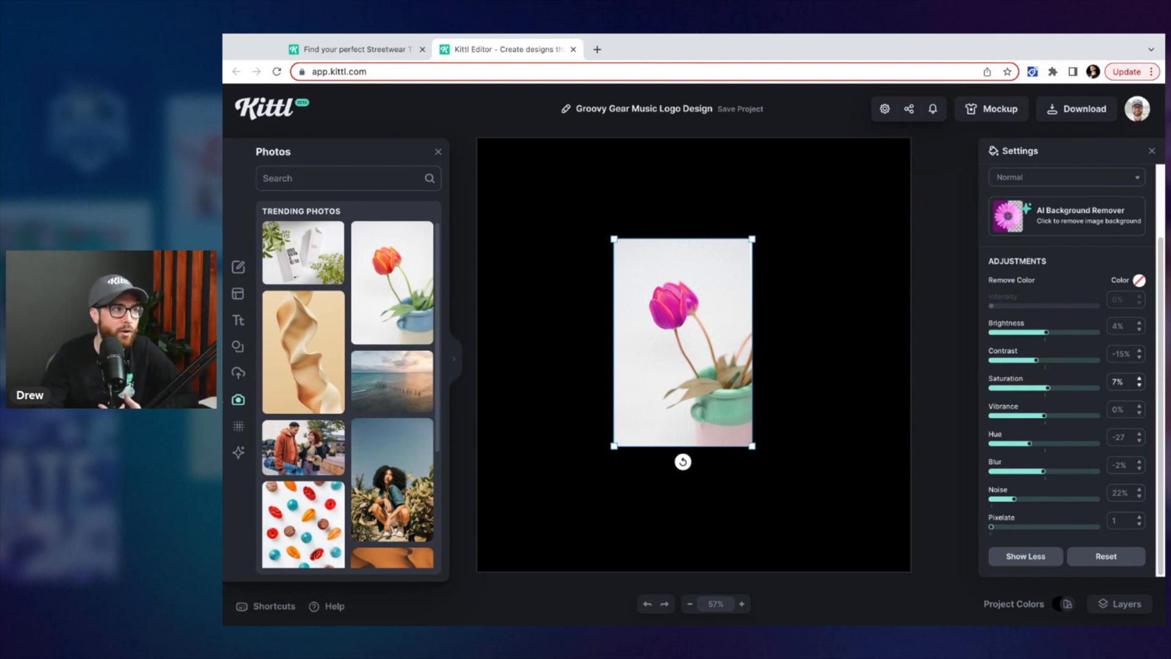
Open the Kittl AI panel and delete the tulip photo from the canvas
{"action": "left_click", "coordinate": [238, 453]}
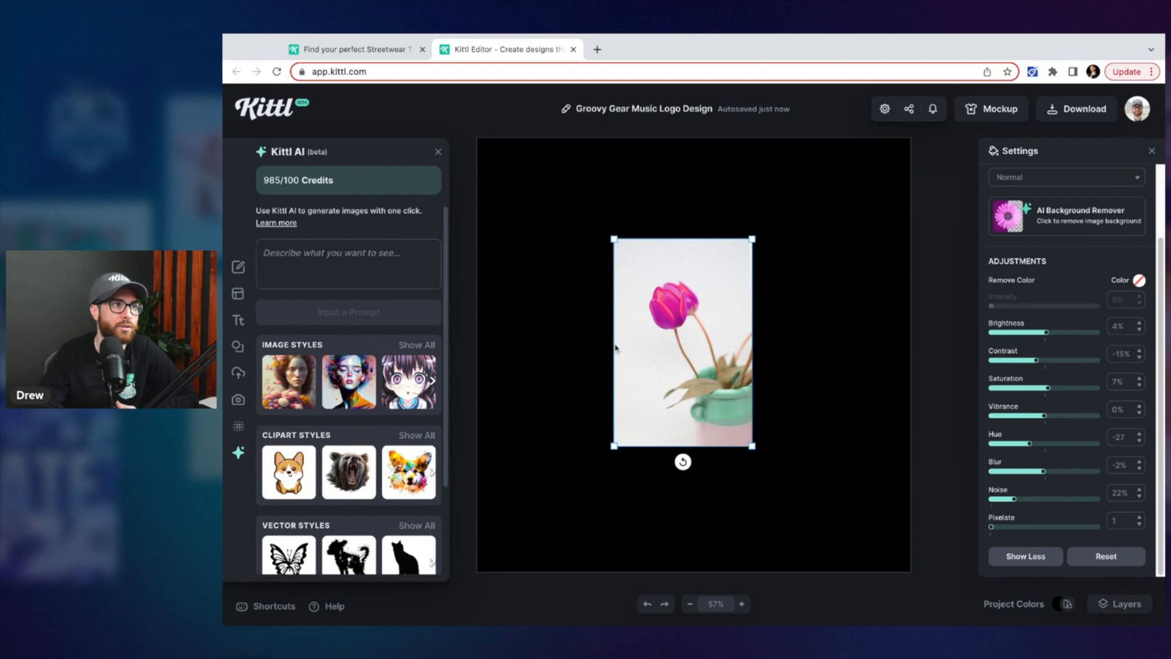
{"action": "left_click_drag", "start_coordinate": [637, 338], "coordinate": [639, 339]}
{"action": "key", "text": "Delete"}
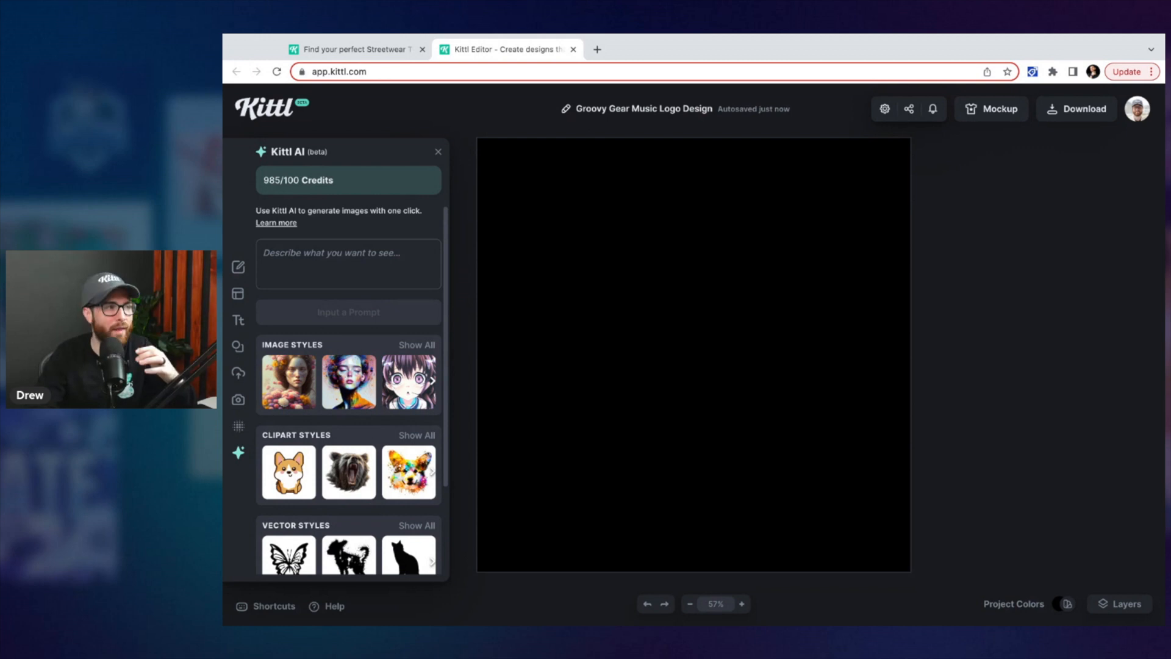
Show all Kittl AI image styles and scroll through the style gallery
{"action": "left_click", "coordinate": [416, 346]}
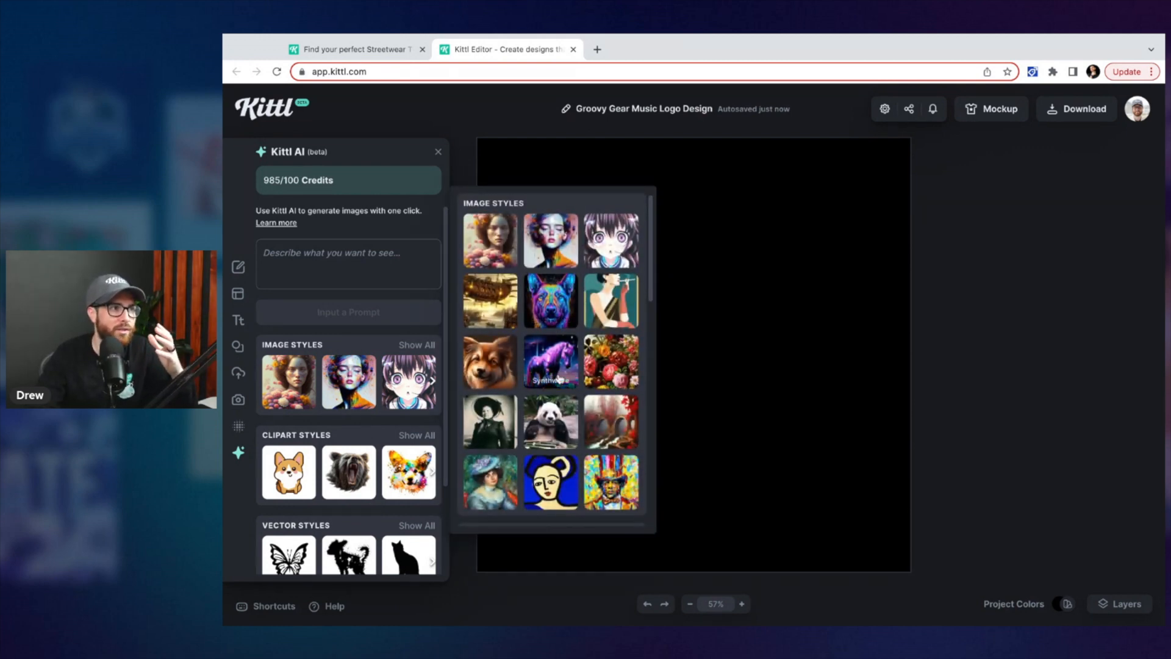
{"action": "scroll", "coordinate": [552, 329], "scroll_direction": "down", "scroll_amount": 2}
{"action": "scroll", "coordinate": [559, 383], "scroll_direction": "up", "scroll_amount": 1}
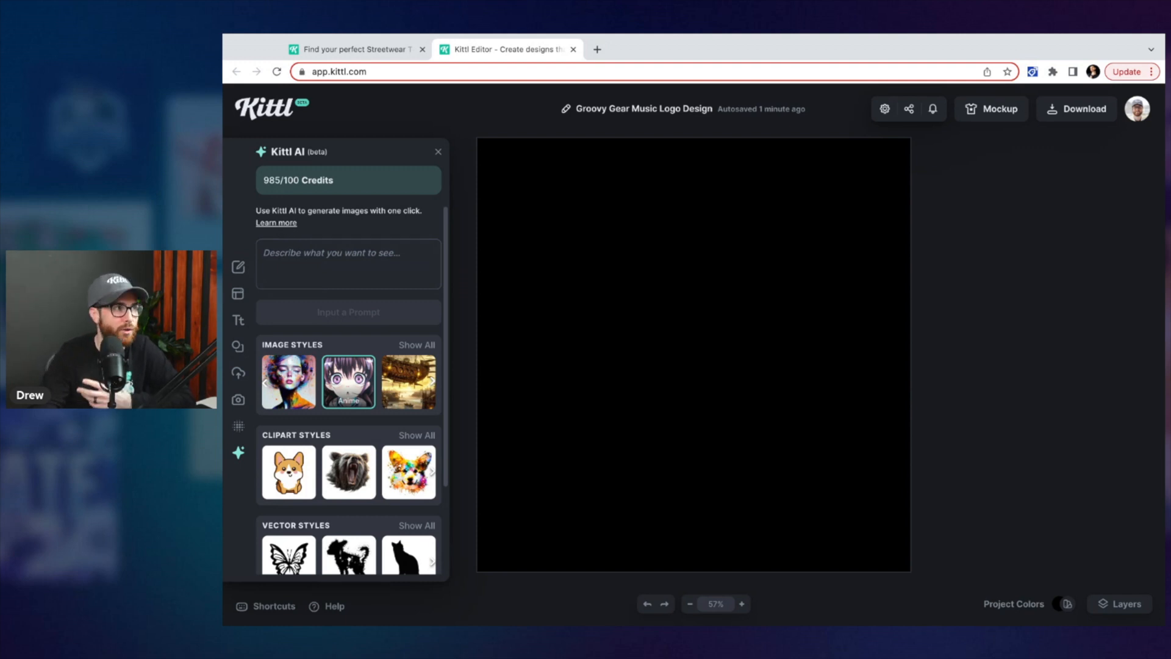
Open the Kittl AI Prompt Book and read through its image and clipart style descriptions
{"action": "left_click", "coordinate": [275, 223]}
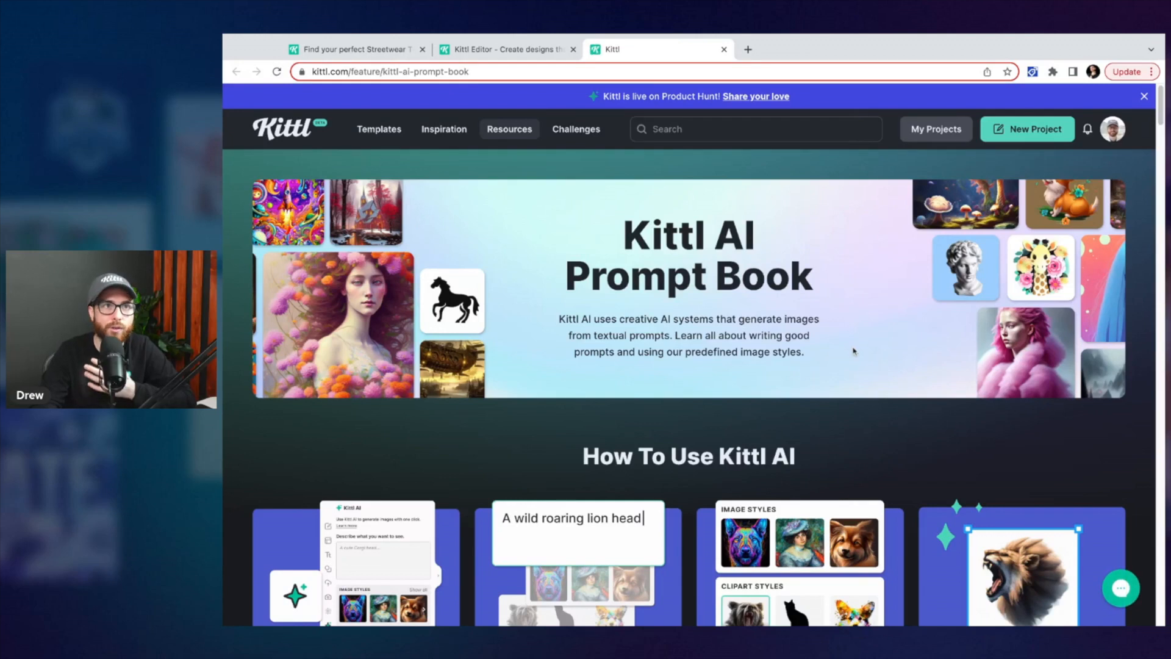
{"action": "scroll", "coordinate": [862, 354], "scroll_direction": "down", "scroll_amount": 3}
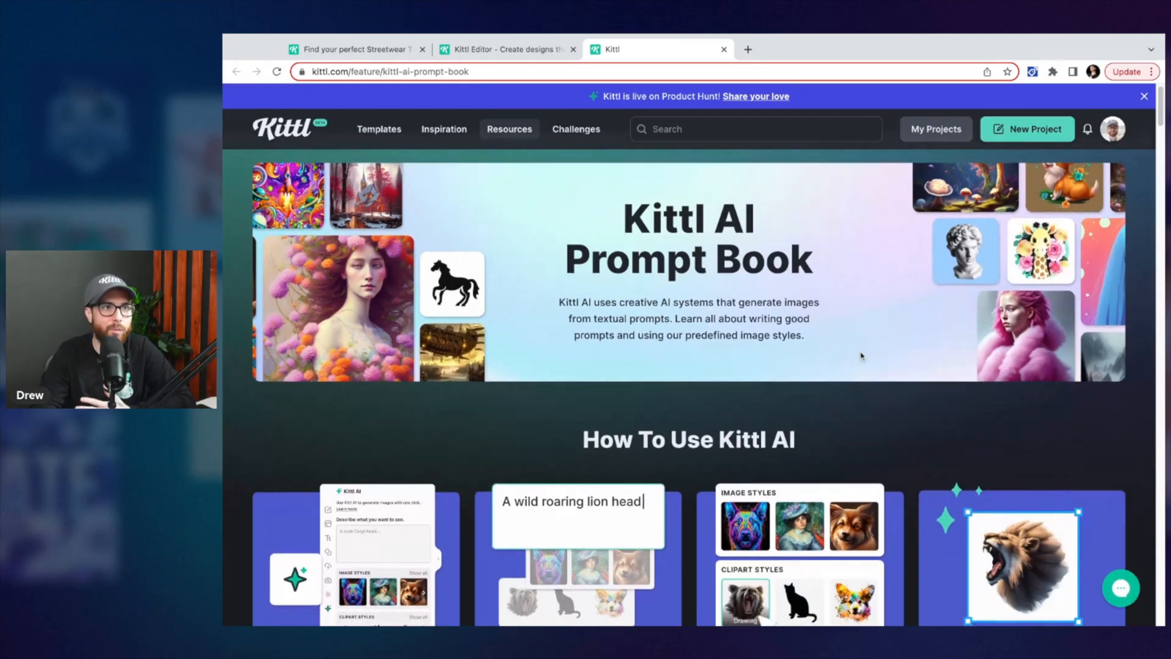
{"action": "scroll", "coordinate": [862, 354], "scroll_direction": "down", "scroll_amount": 10}
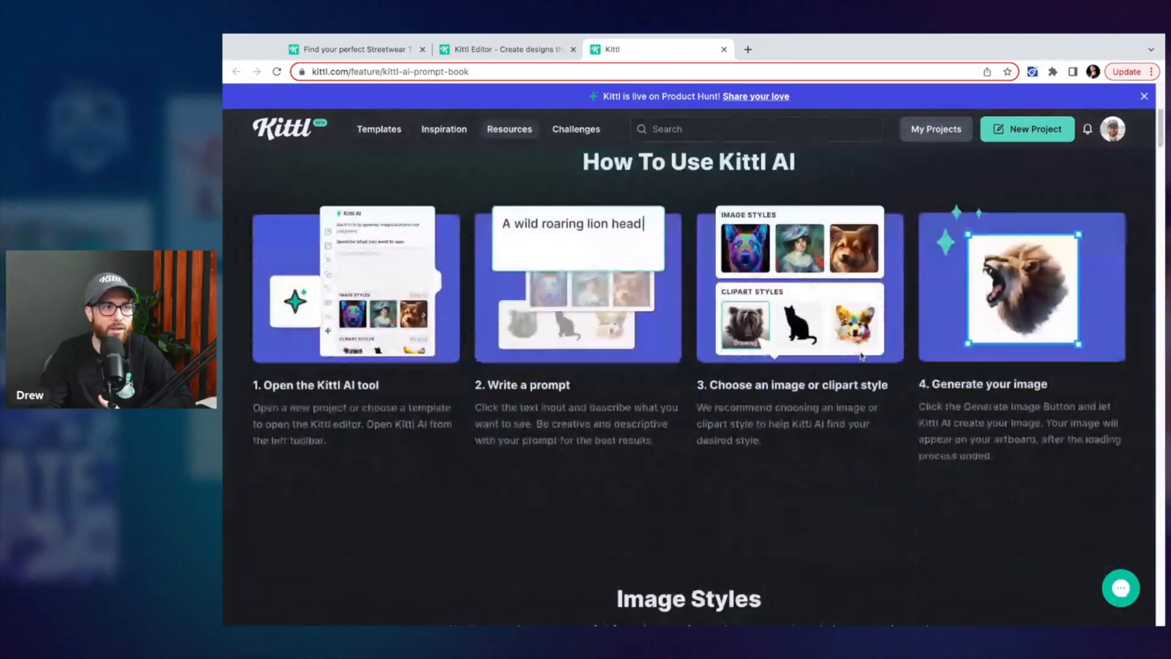
{"action": "scroll", "coordinate": [880, 385], "scroll_direction": "down", "scroll_amount": 3}
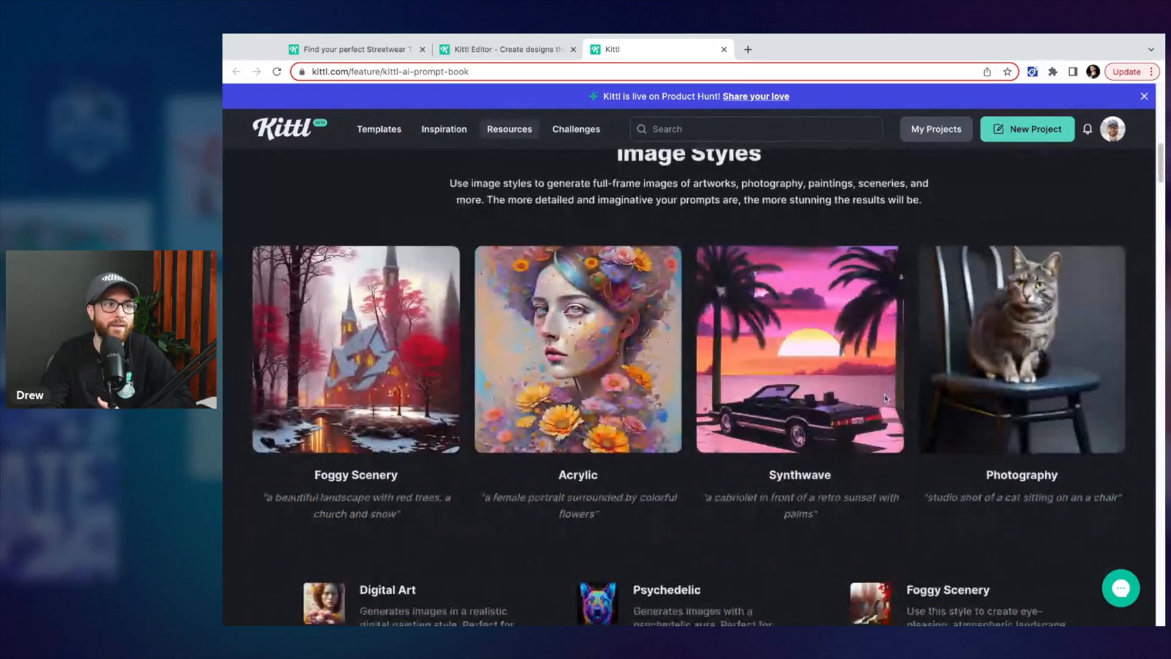
{"action": "scroll", "coordinate": [690, 448], "scroll_direction": "down", "scroll_amount": 1}
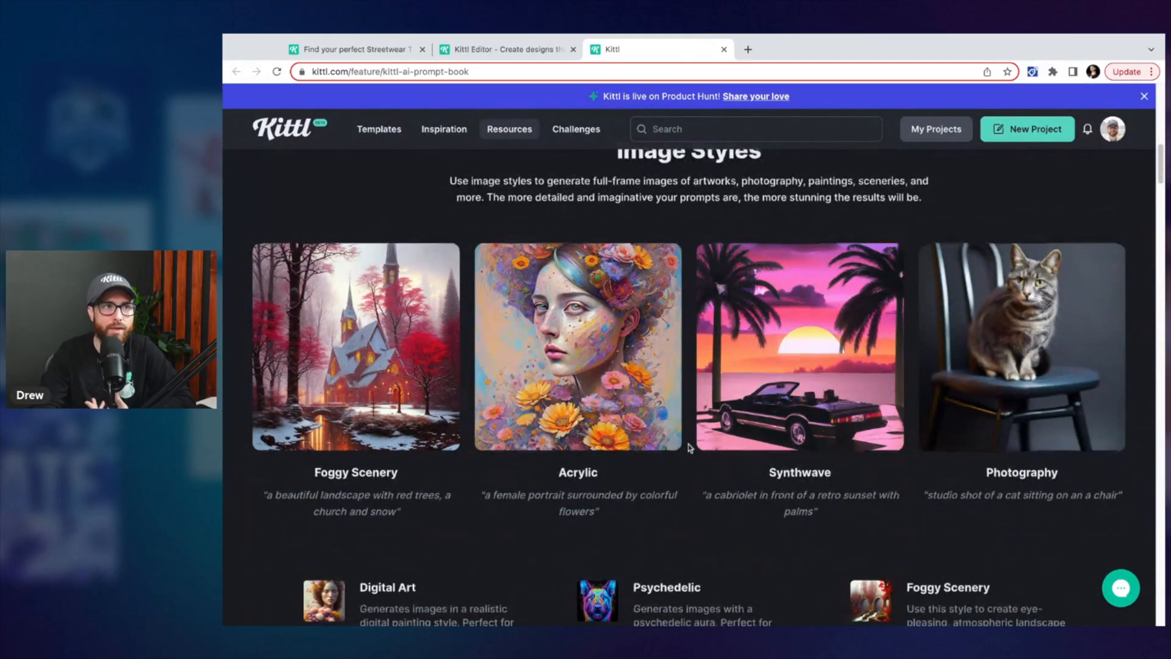
{"action": "scroll", "coordinate": [690, 447], "scroll_direction": "down", "scroll_amount": 1}
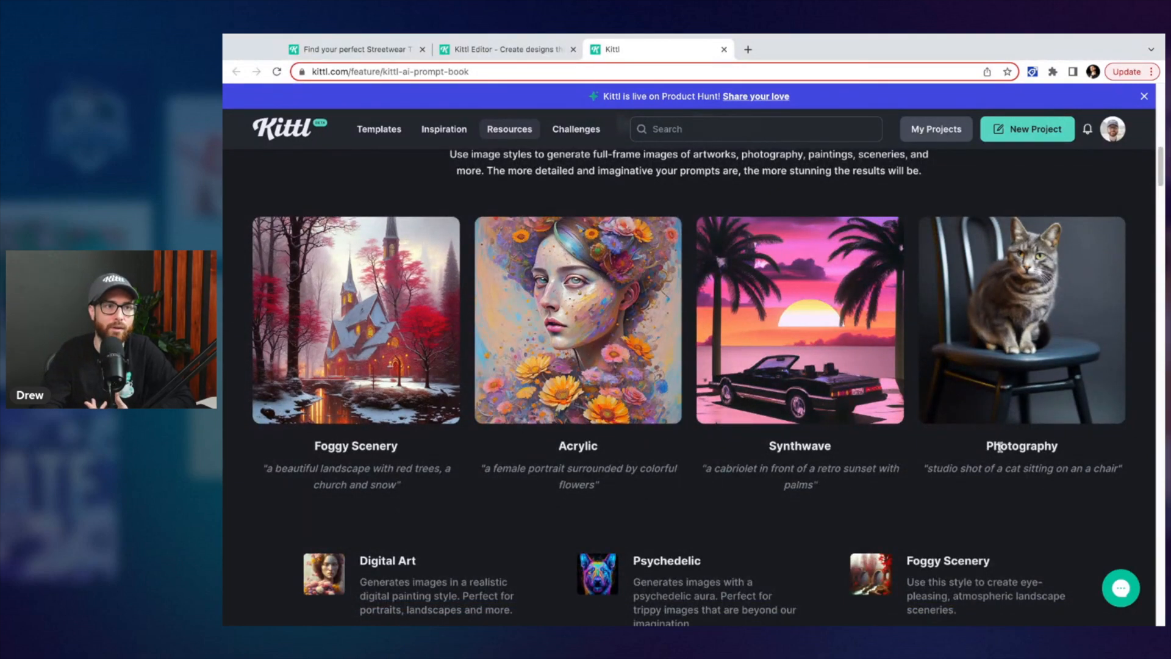
{"action": "scroll", "coordinate": [1020, 469], "scroll_direction": "down", "scroll_amount": 1}
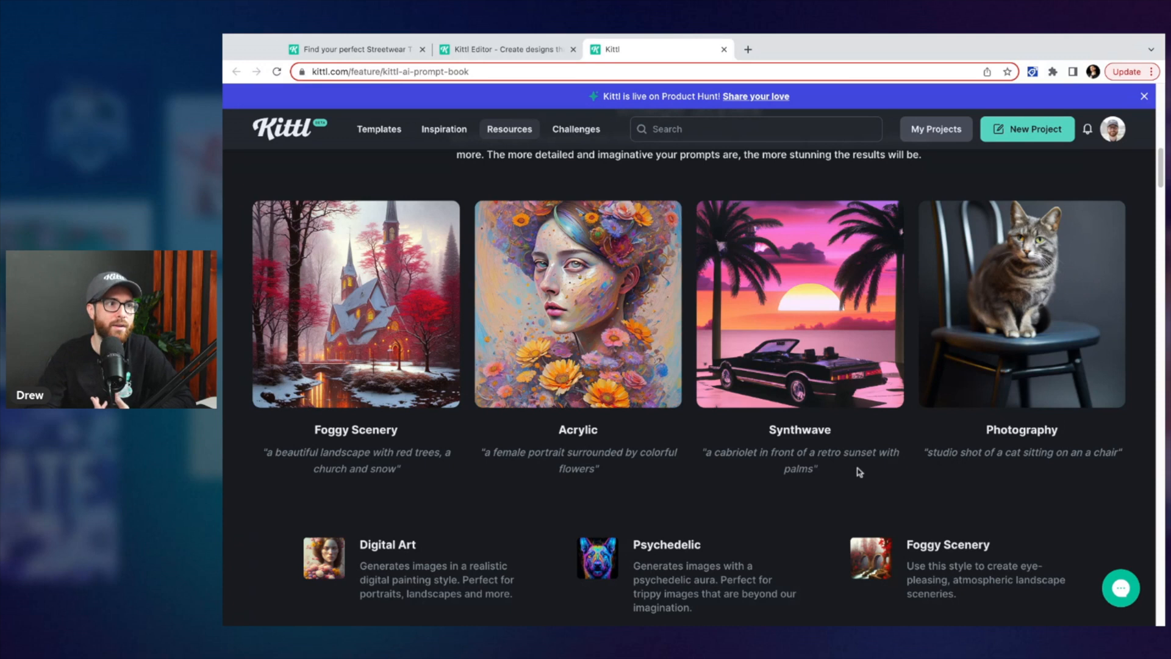
{"action": "scroll", "coordinate": [854, 470], "scroll_direction": "down", "scroll_amount": 1}
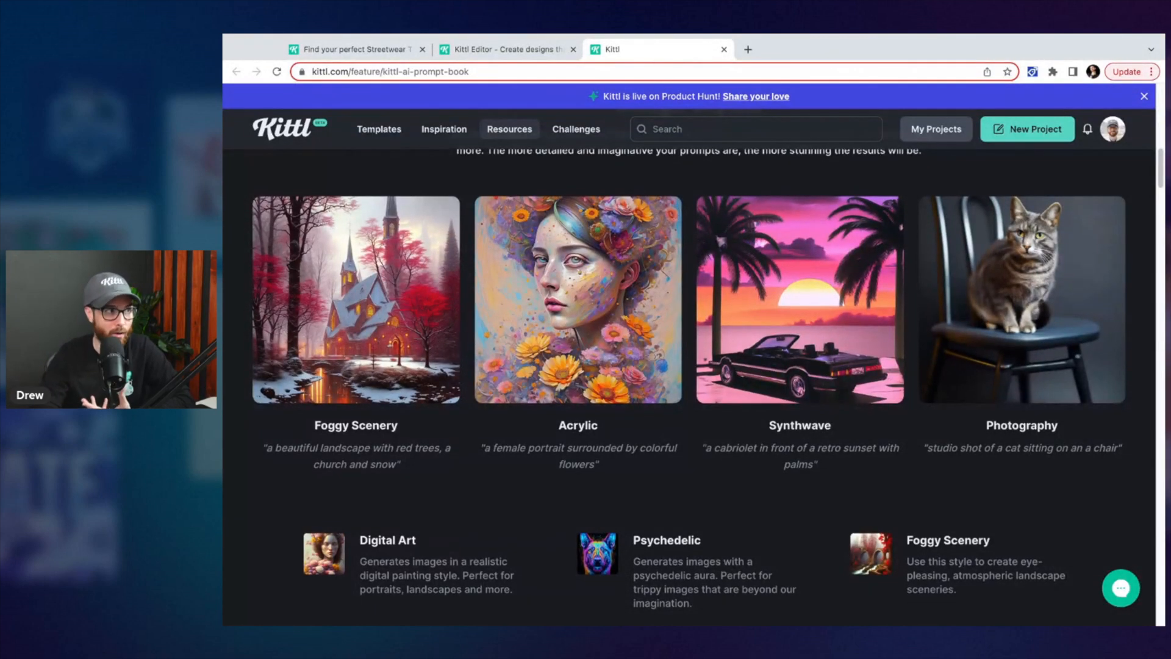
{"action": "scroll", "coordinate": [688, 378], "scroll_direction": "down", "scroll_amount": 1}
{"action": "scroll", "coordinate": [677, 400], "scroll_direction": "down", "scroll_amount": 5}
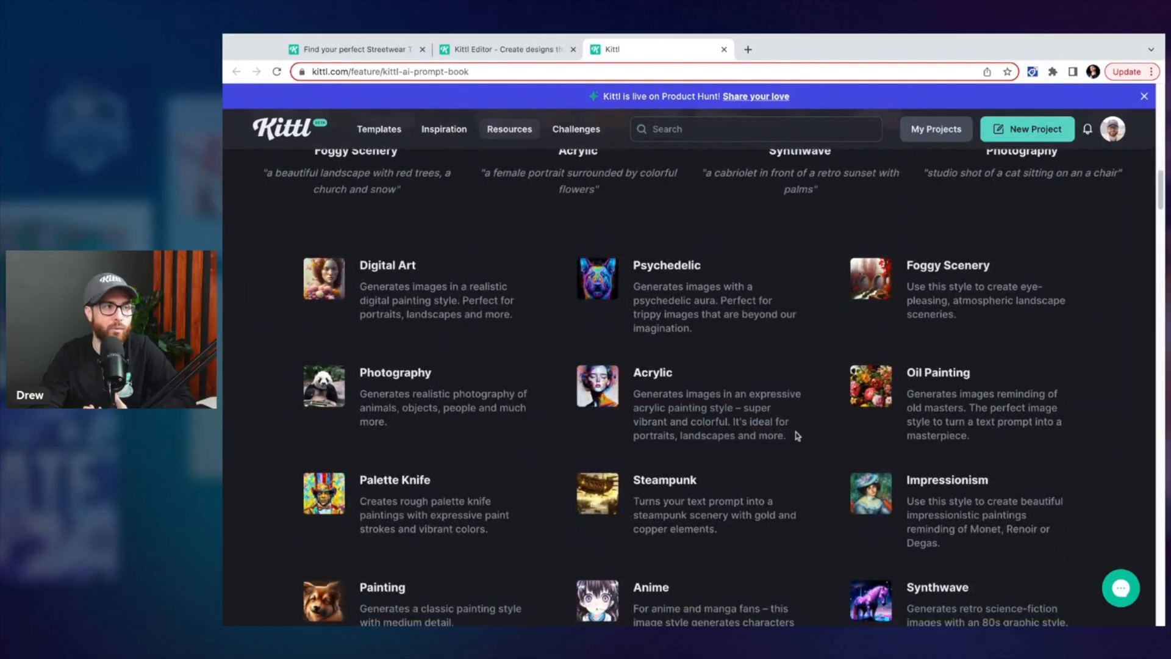
{"action": "scroll", "coordinate": [665, 377], "scroll_direction": "down", "scroll_amount": 1}
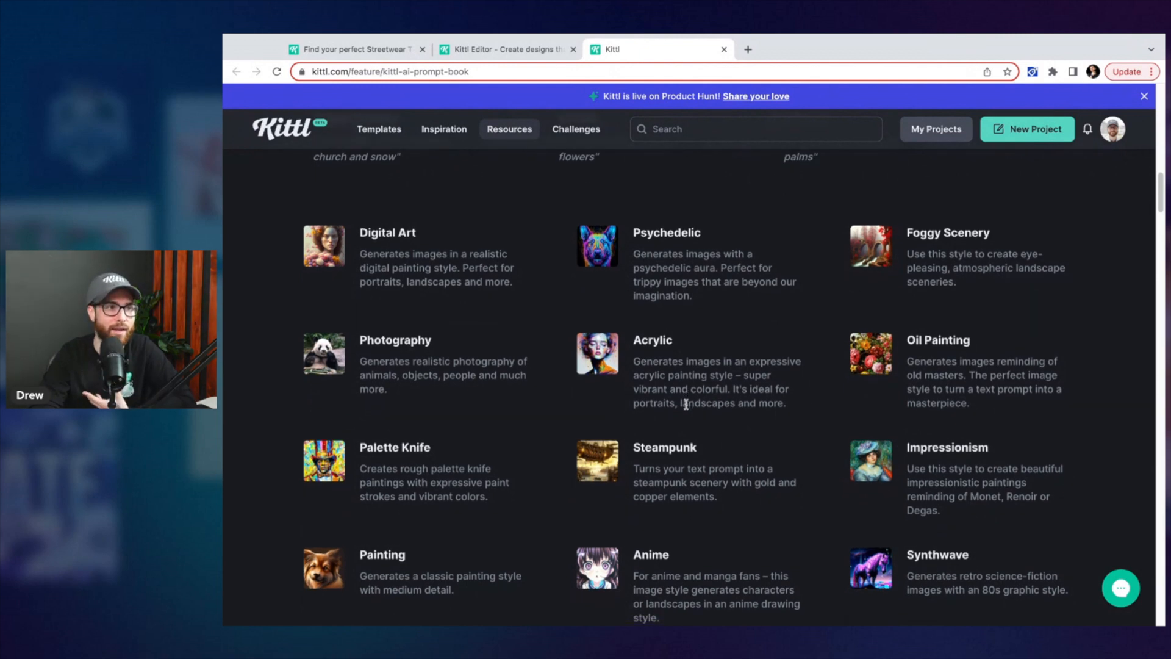
{"action": "scroll", "coordinate": [685, 404], "scroll_direction": "down", "scroll_amount": 1}
{"action": "scroll", "coordinate": [685, 404], "scroll_direction": "down", "scroll_amount": 1}
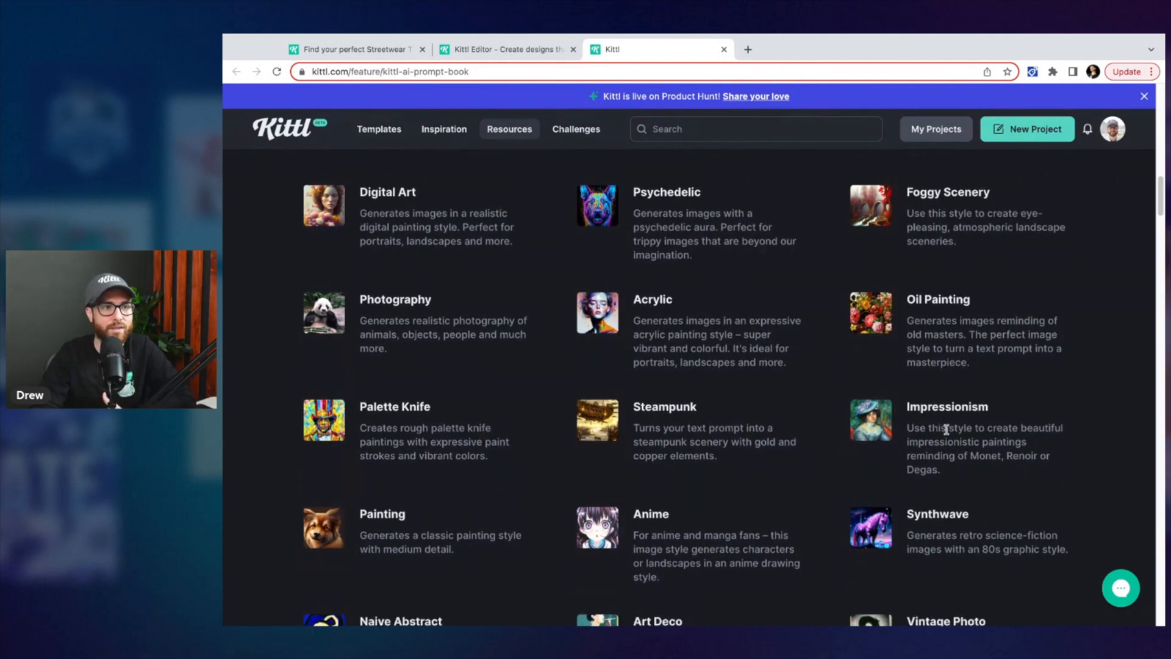
{"action": "scroll", "coordinate": [933, 441], "scroll_direction": "down", "scroll_amount": 1}
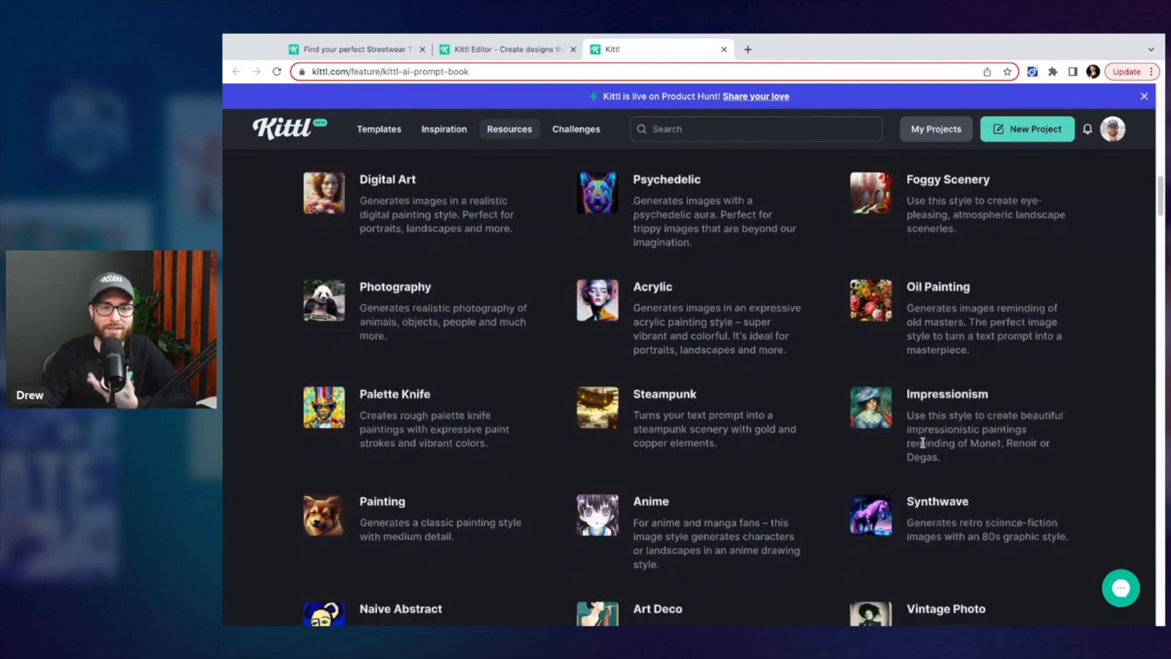
{"action": "scroll", "coordinate": [924, 440], "scroll_direction": "down", "scroll_amount": 2}
{"action": "scroll", "coordinate": [680, 467], "scroll_direction": "down", "scroll_amount": 2}
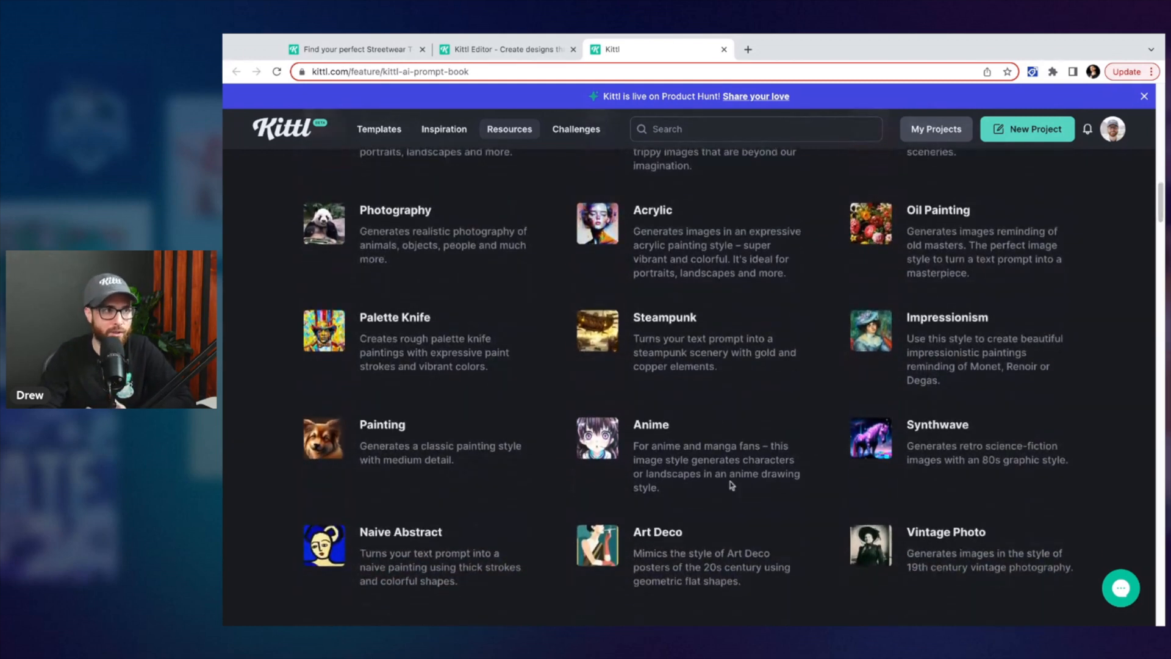
{"action": "scroll", "coordinate": [714, 473], "scroll_direction": "down", "scroll_amount": 3}
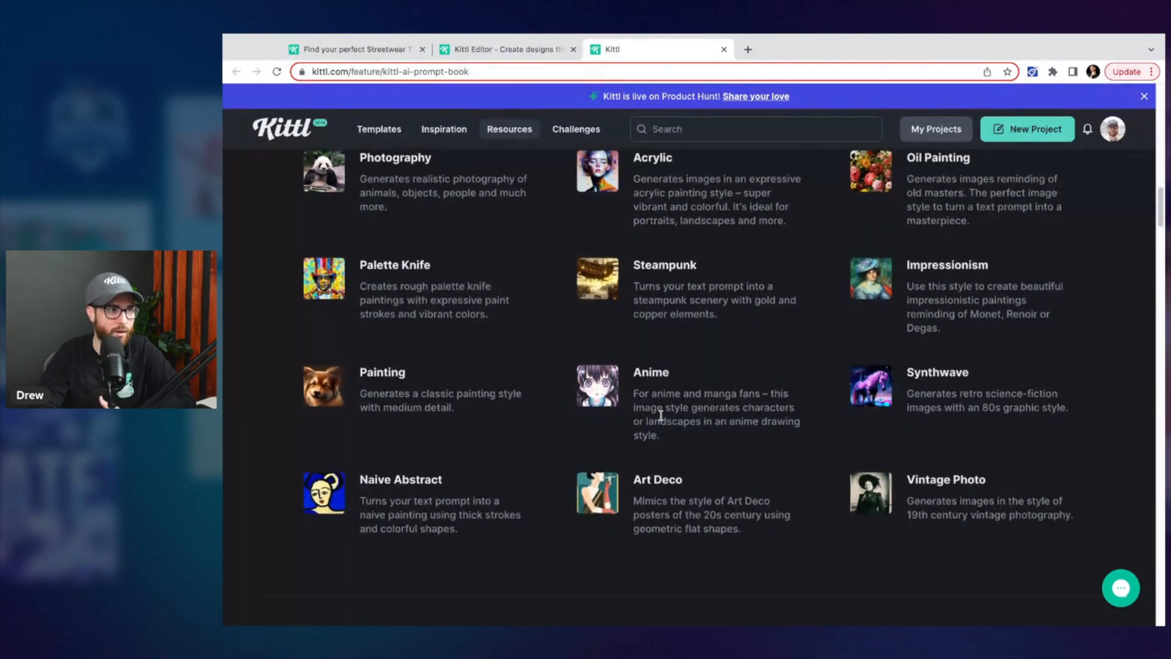
{"action": "scroll", "coordinate": [668, 427], "scroll_direction": "down", "scroll_amount": 2}
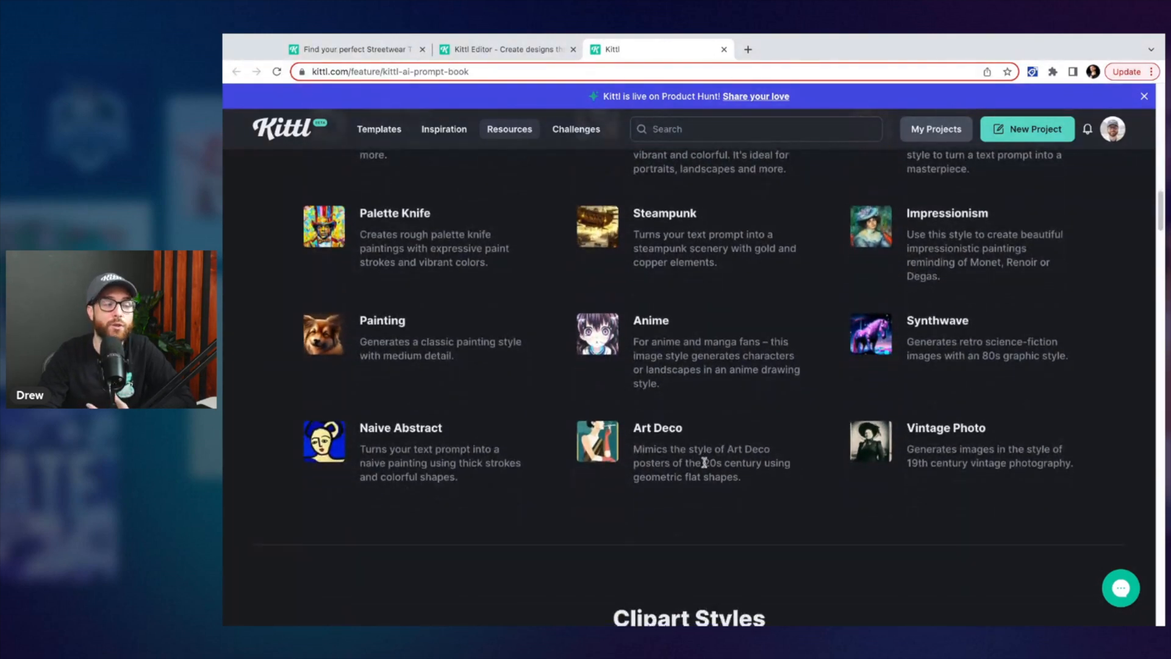
{"action": "left_click_drag", "start_coordinate": [695, 462], "coordinate": [741, 477]}
{"action": "scroll", "coordinate": [549, 448], "scroll_direction": "down", "scroll_amount": 1}
{"action": "left_click", "coordinate": [498, 478]}
{"action": "scroll", "coordinate": [549, 473], "scroll_direction": "down", "scroll_amount": 5}
{"action": "scroll", "coordinate": [565, 472], "scroll_direction": "down", "scroll_amount": 8}
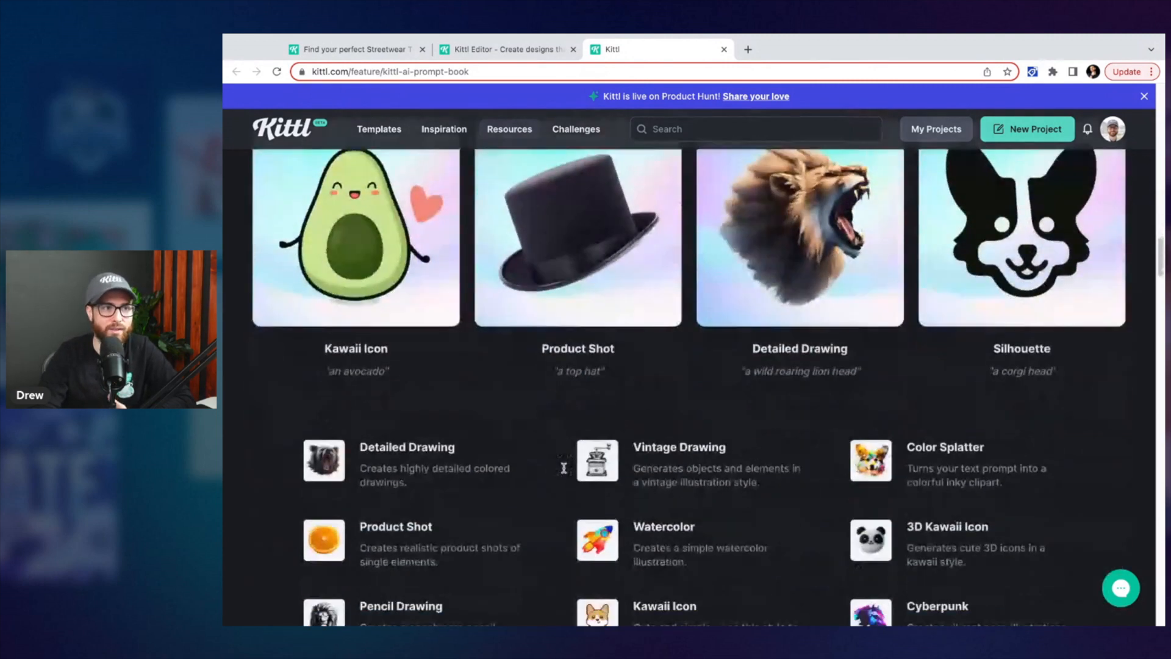
{"action": "scroll", "coordinate": [841, 476], "scroll_direction": "up", "scroll_amount": 1}
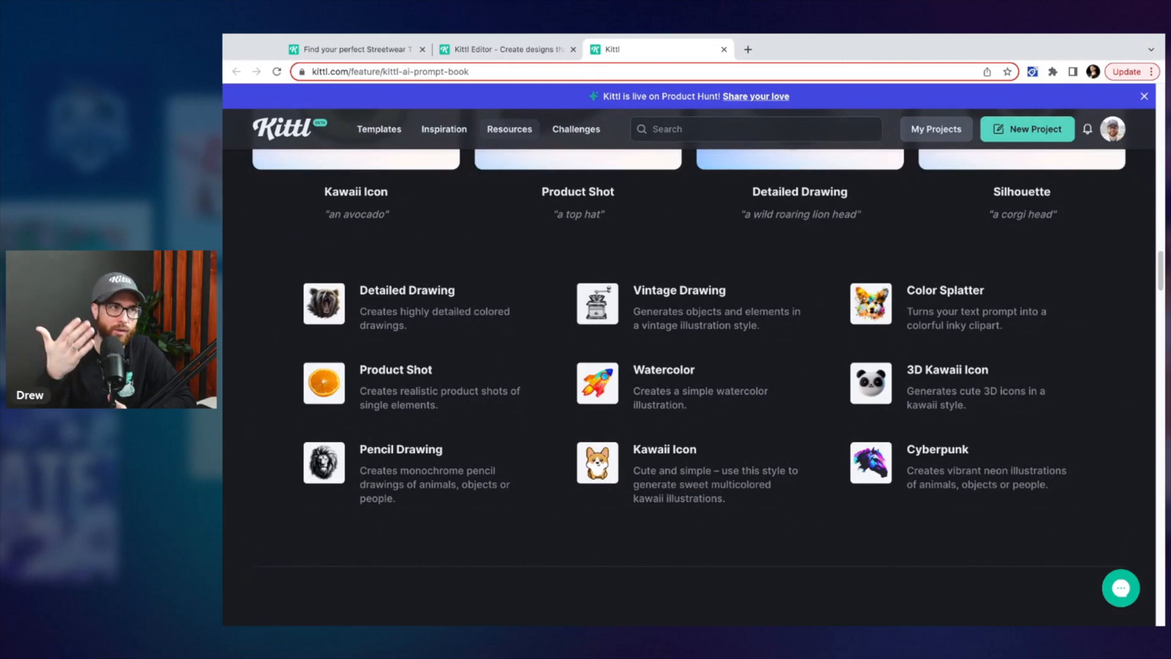
{"action": "scroll", "coordinate": [689, 366], "scroll_direction": "down", "scroll_amount": 1}
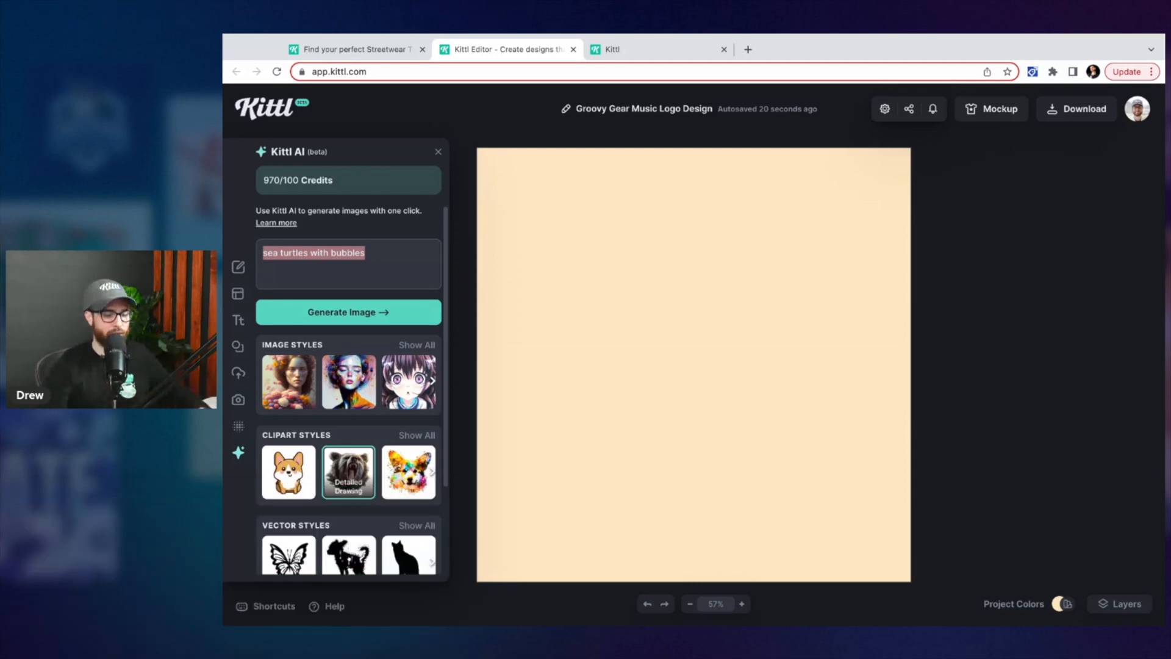
Replace the AI prompt with 'a log cabin in the woods with glowing green and purple mist around it'
{"action": "key", "text": "BackSpace"}
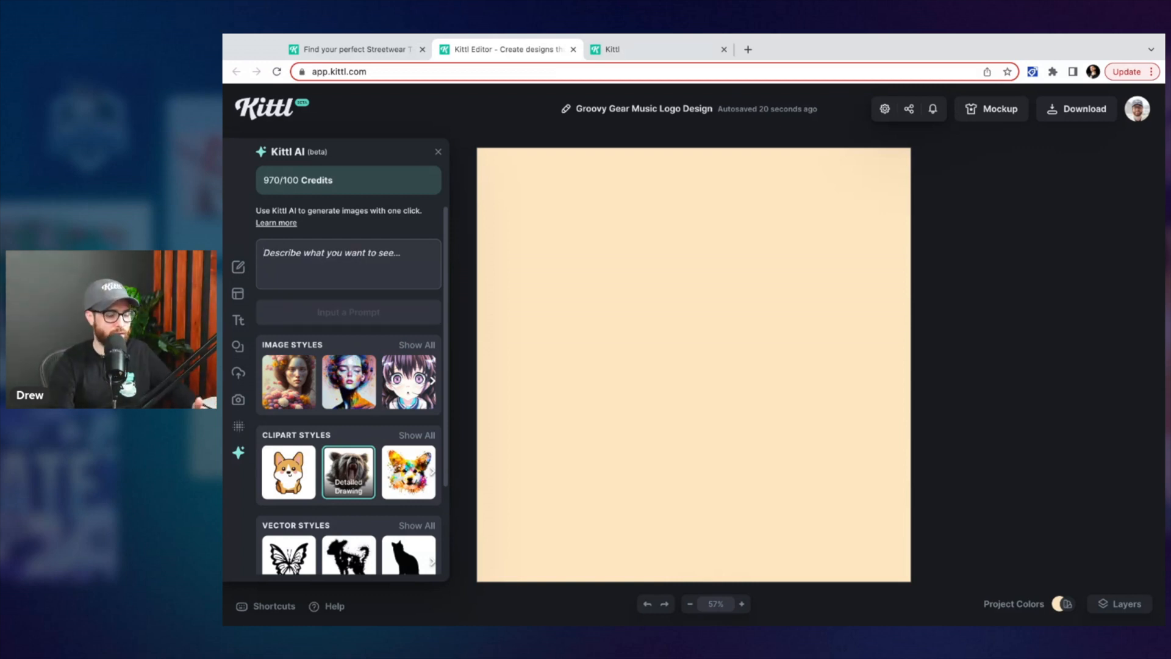
{"action": "type", "text": "a"}
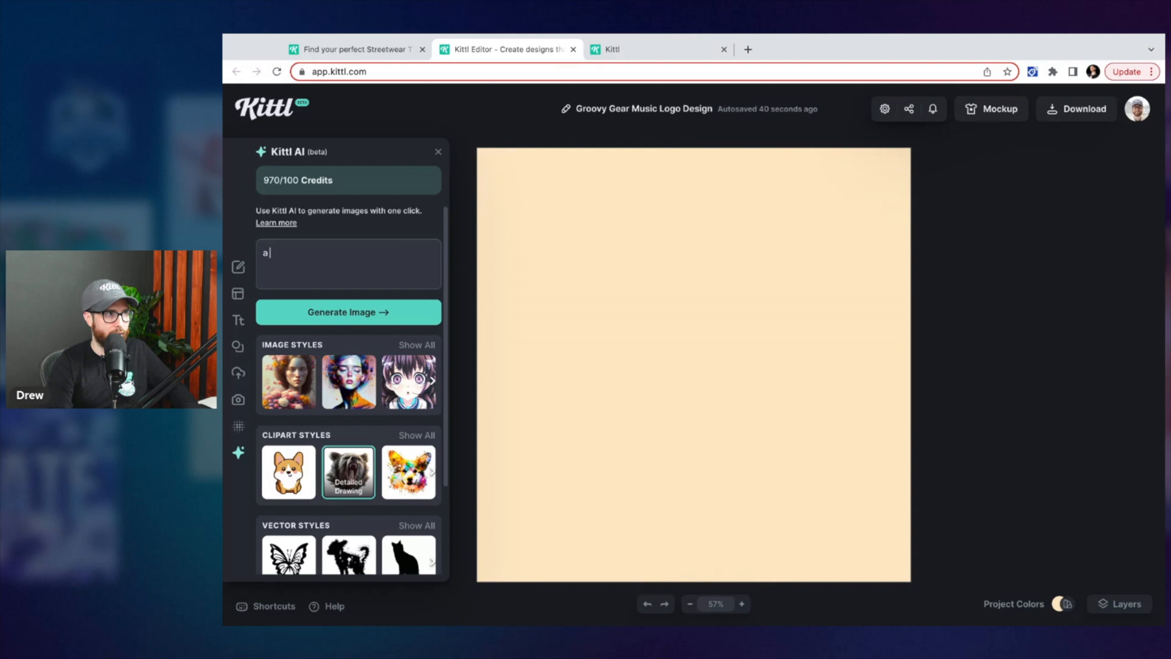
{"action": "type", "text": " log cabin in the woods with "}
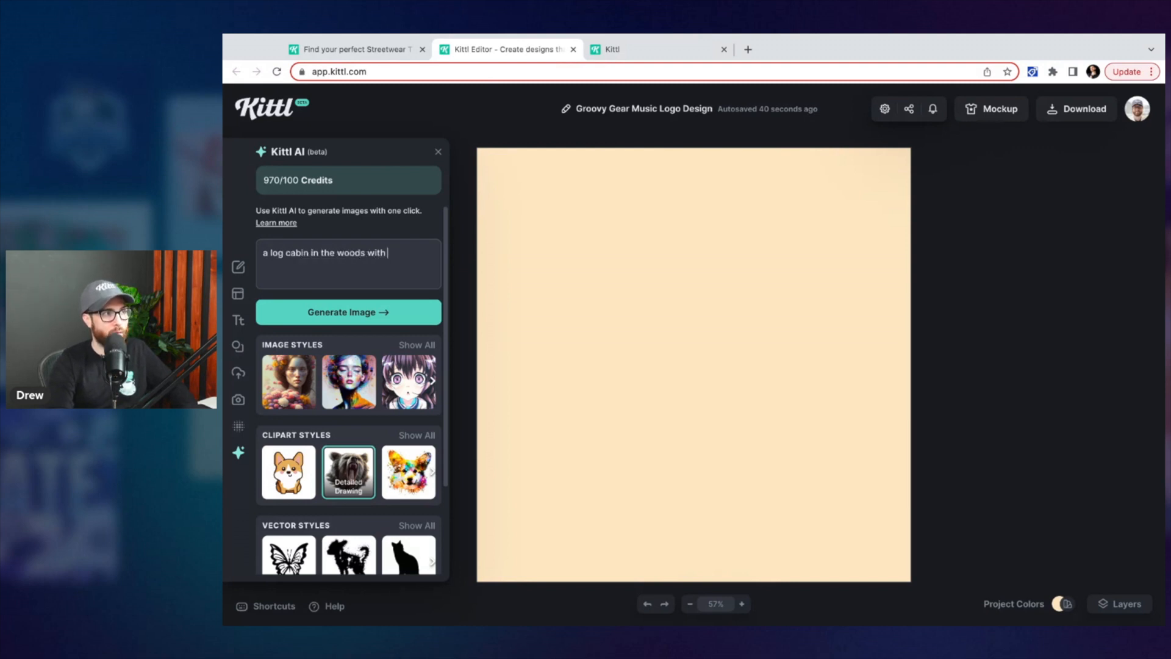
{"action": "type", "text": "glowing green and pu"}
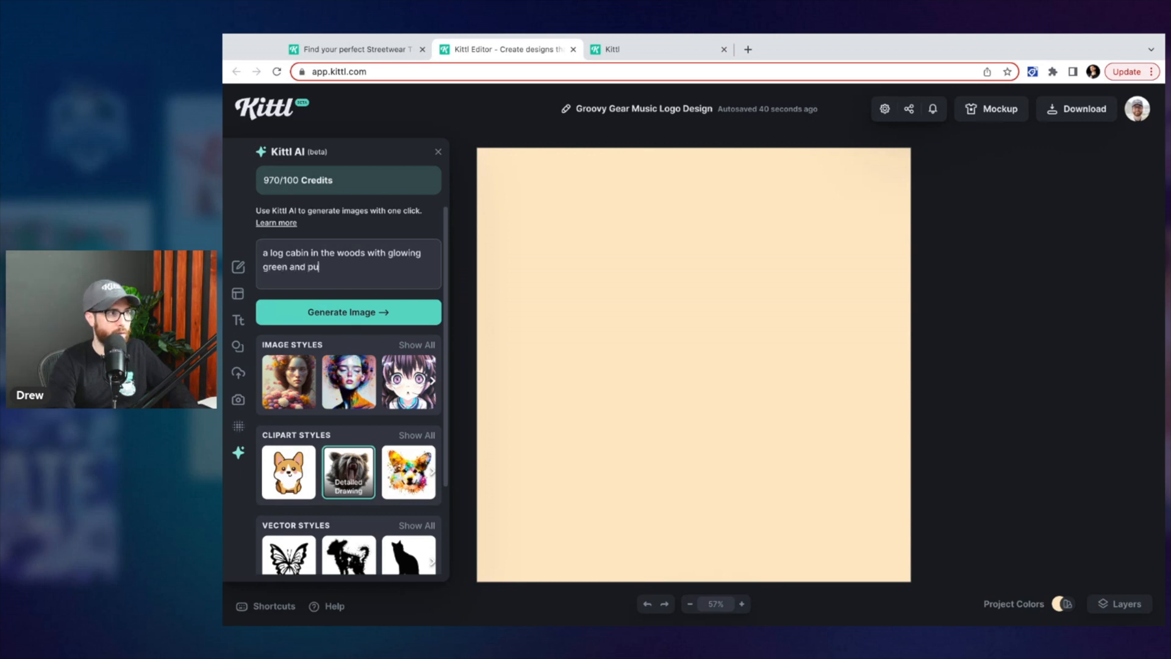
{"action": "type", "text": "rple mist around it"}
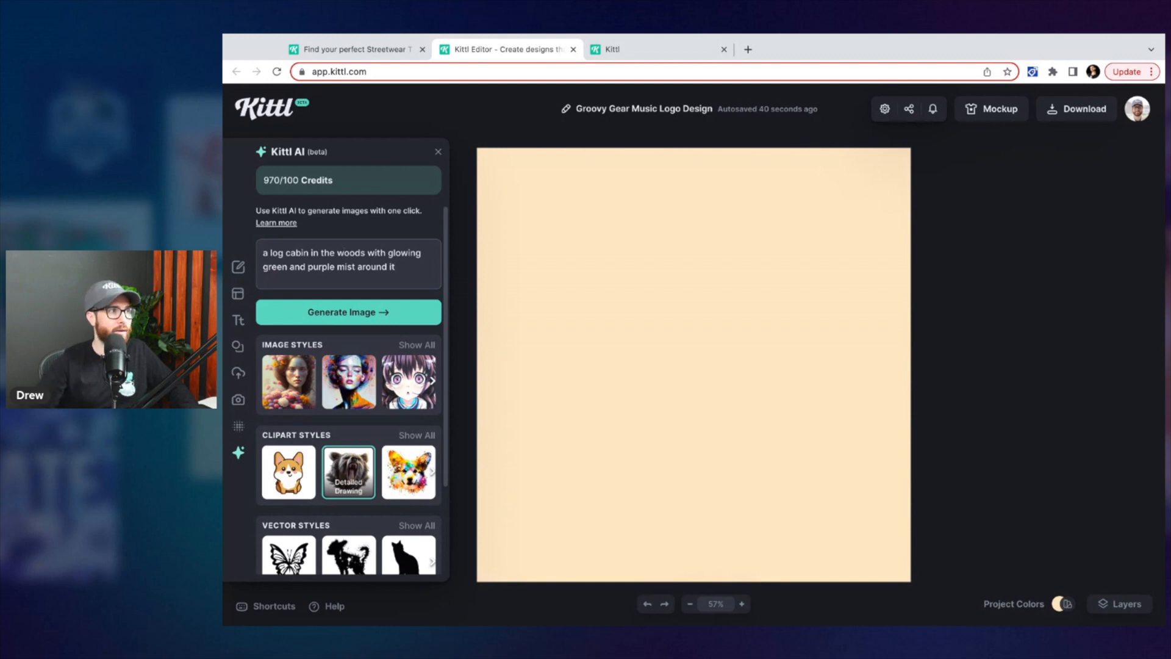
Pick the Foggy Scenery image style from the full style list and generate the image
{"action": "left_click", "coordinate": [424, 346]}
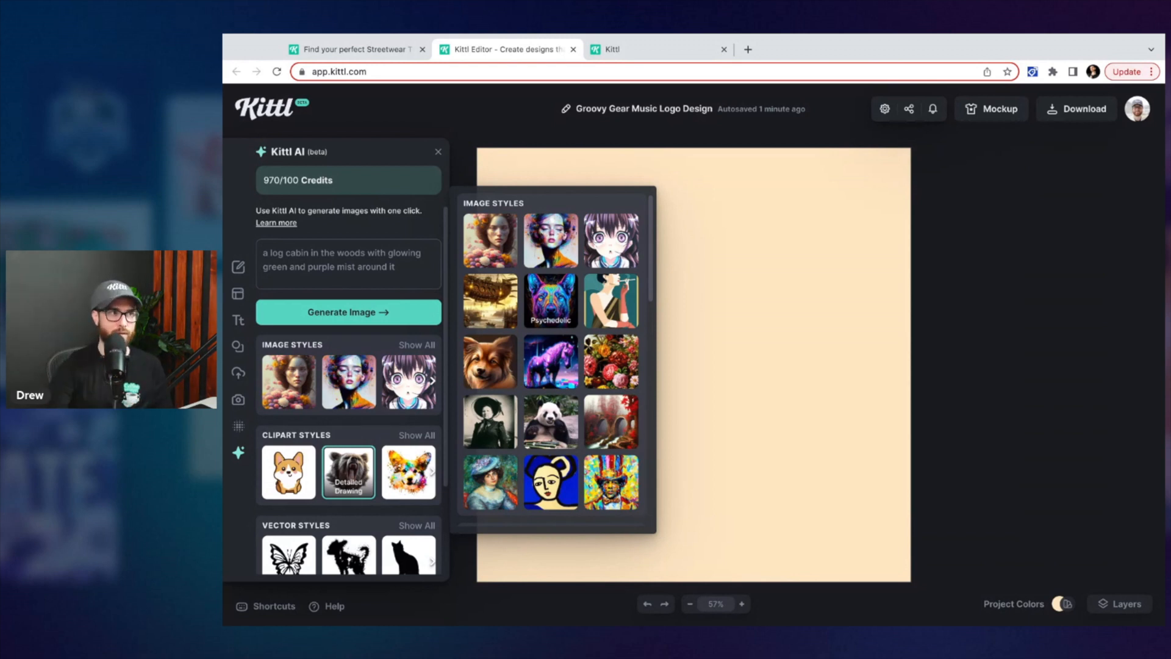
{"action": "left_click", "coordinate": [600, 426]}
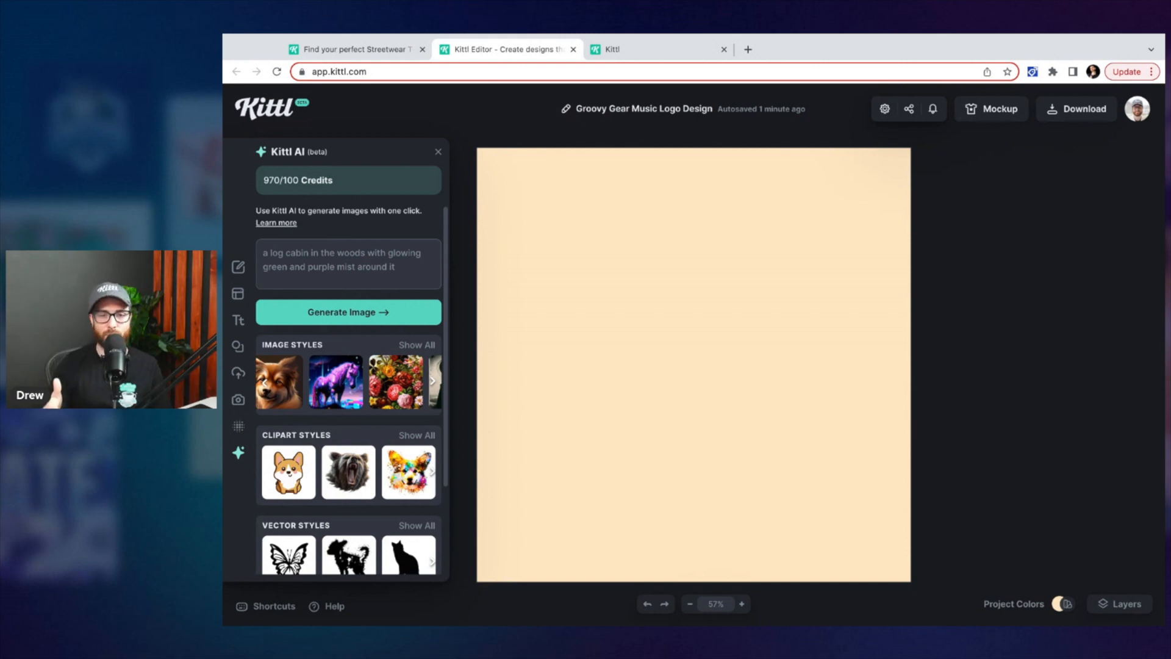
{"action": "left_click", "coordinate": [350, 320]}
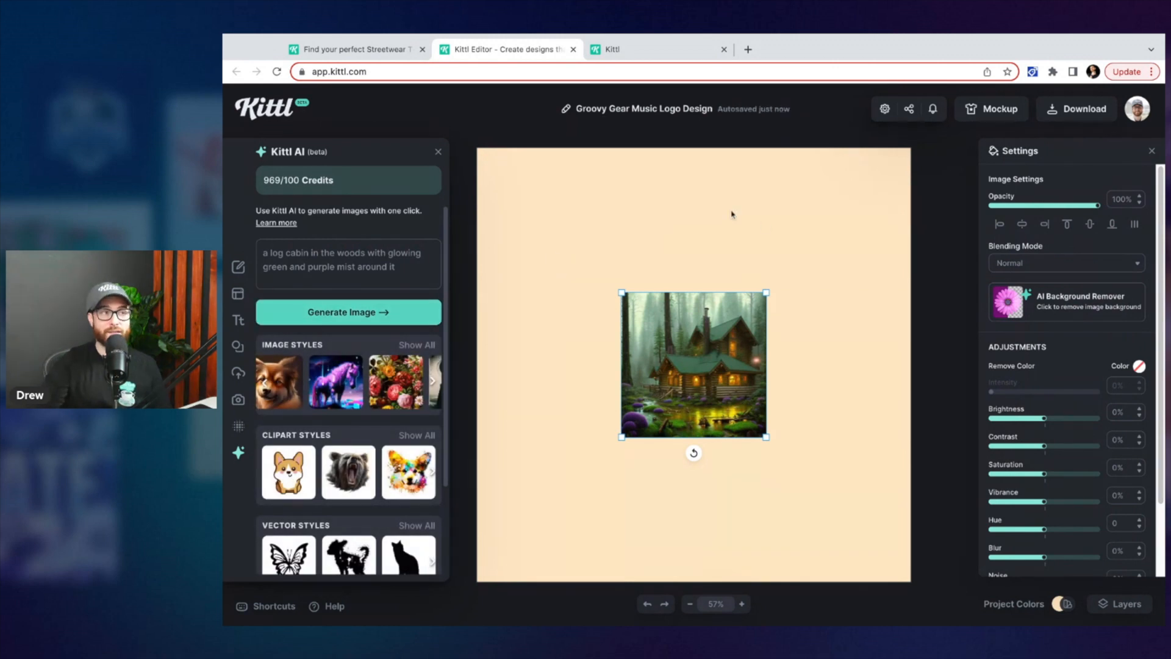
Enlarge the generated cabin image by its corners until it nearly fills the canvas
{"action": "left_click_drag", "start_coordinate": [766, 293], "coordinate": [848, 210]}
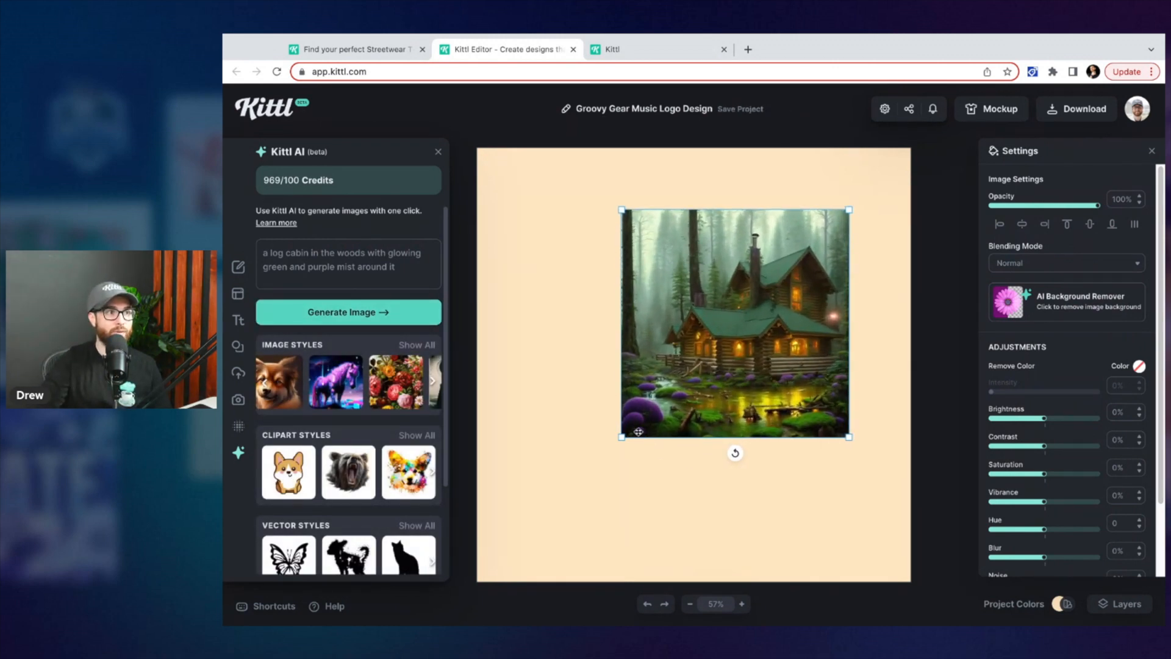
{"action": "left_click_drag", "start_coordinate": [621, 437], "coordinate": [560, 499]}
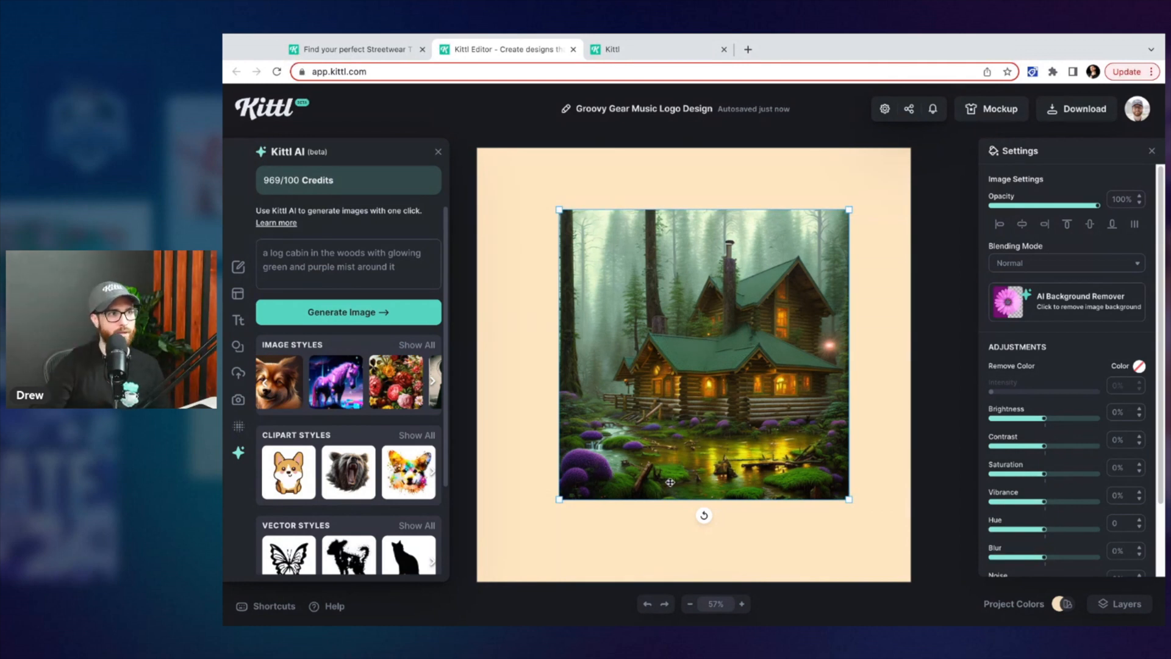
{"action": "left_click_drag", "start_coordinate": [559, 499], "coordinate": [539, 519]}
{"action": "mouse_move", "coordinate": [848, 209]}
{"action": "left_mouse_down"}
{"action": "mouse_move", "coordinate": [867, 192]}
{"action": "mouse_move", "coordinate": [854, 204]}
{"action": "left_mouse_up"}
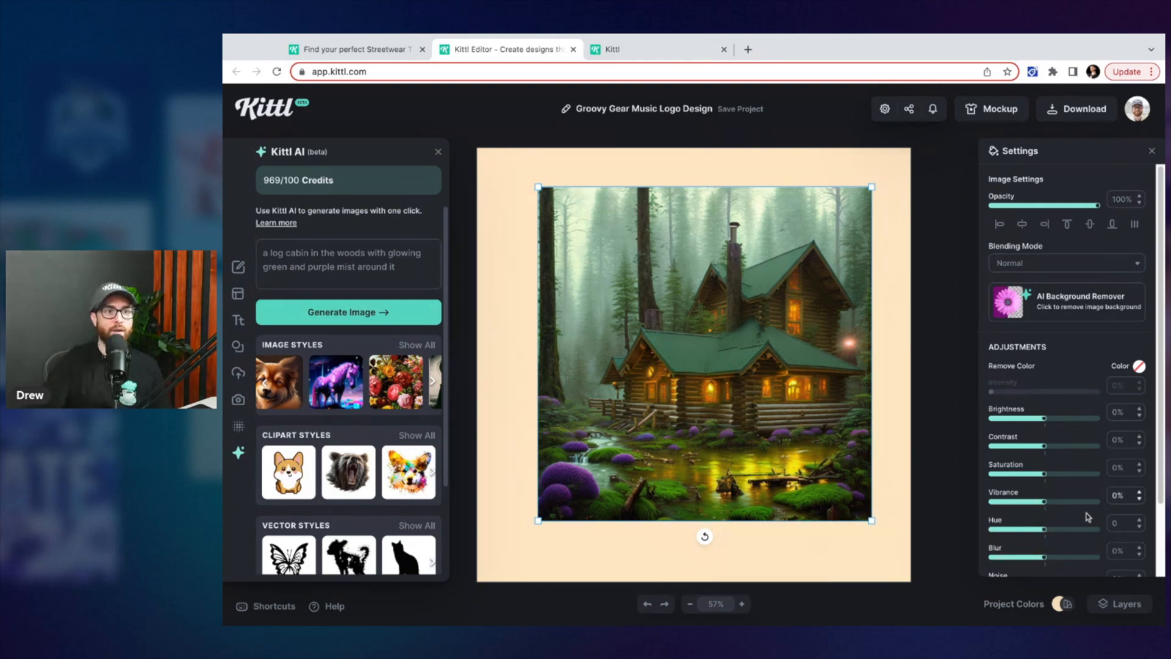
Adjust the cabin image to hue 12, brightness -5%, contrast 5% and saturation 7%
{"action": "left_click_drag", "start_coordinate": [1044, 531], "coordinate": [1058, 530]}
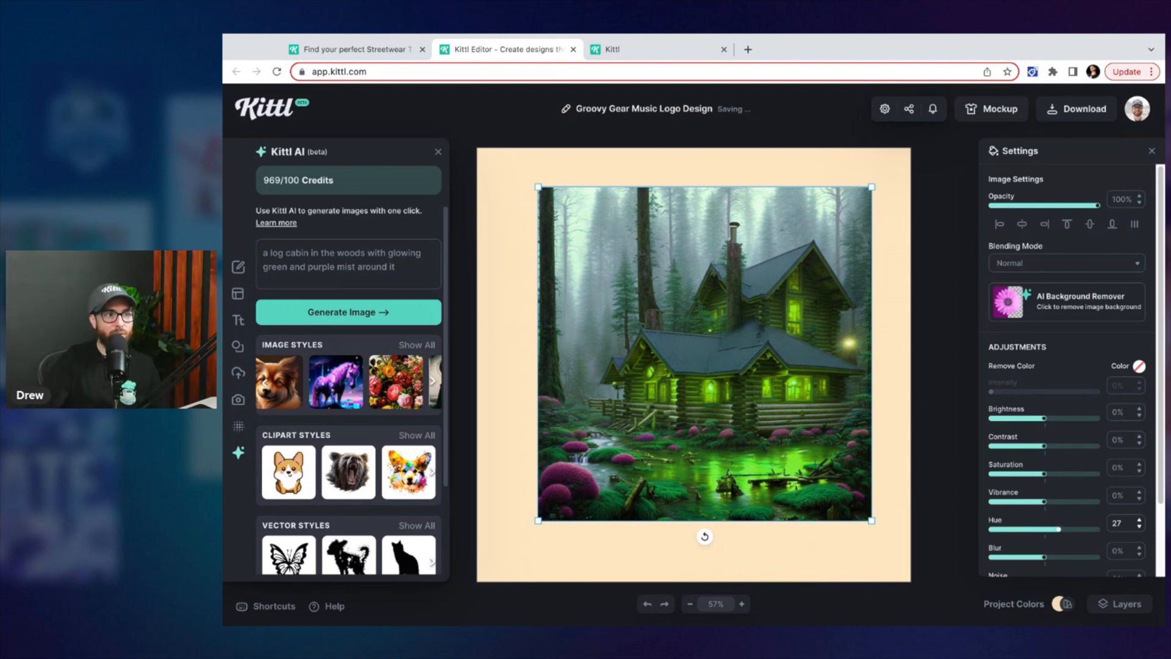
{"action": "mouse_move", "coordinate": [1058, 529]}
{"action": "left_mouse_down"}
{"action": "mouse_move", "coordinate": [1026, 529]}
{"action": "mouse_move", "coordinate": [1052, 529]}
{"action": "mouse_move", "coordinate": [1042, 529]}
{"action": "left_mouse_up"}
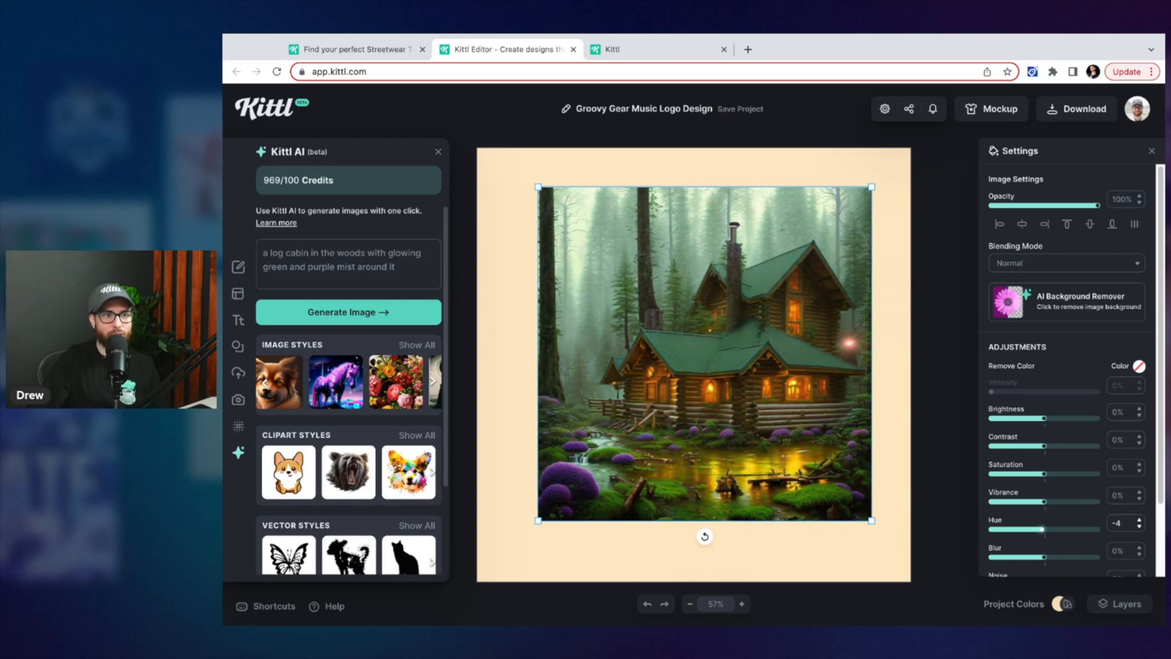
{"action": "left_click_drag", "start_coordinate": [1044, 474], "coordinate": [1047, 446]}
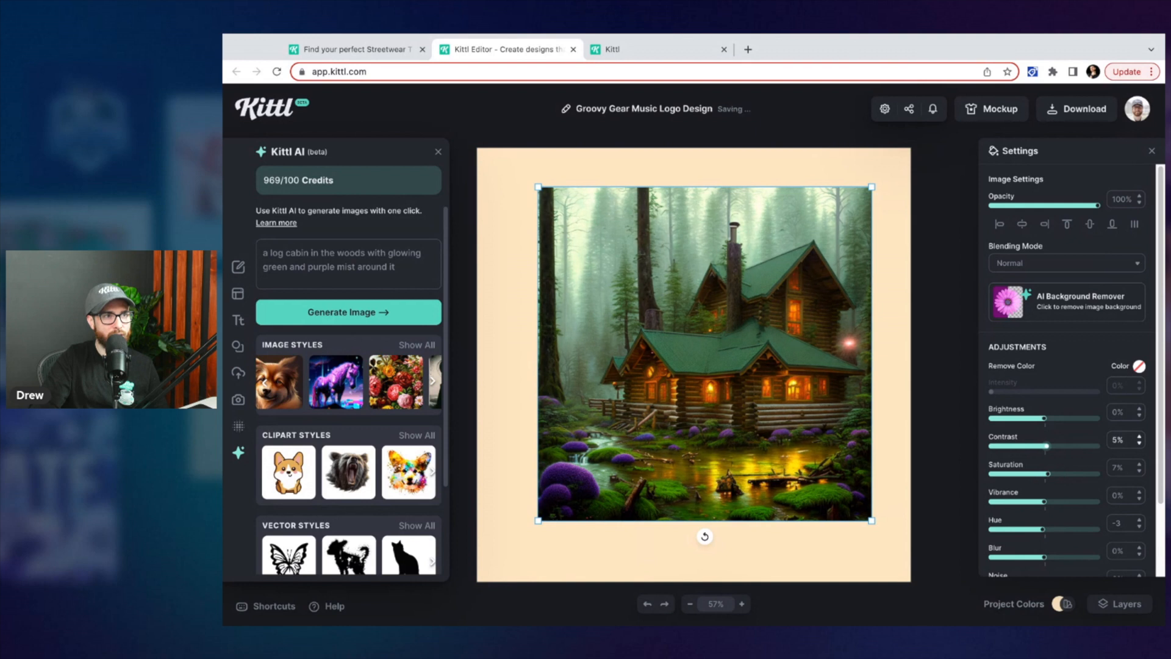
{"action": "left_click_drag", "start_coordinate": [1046, 423], "coordinate": [1044, 423]}
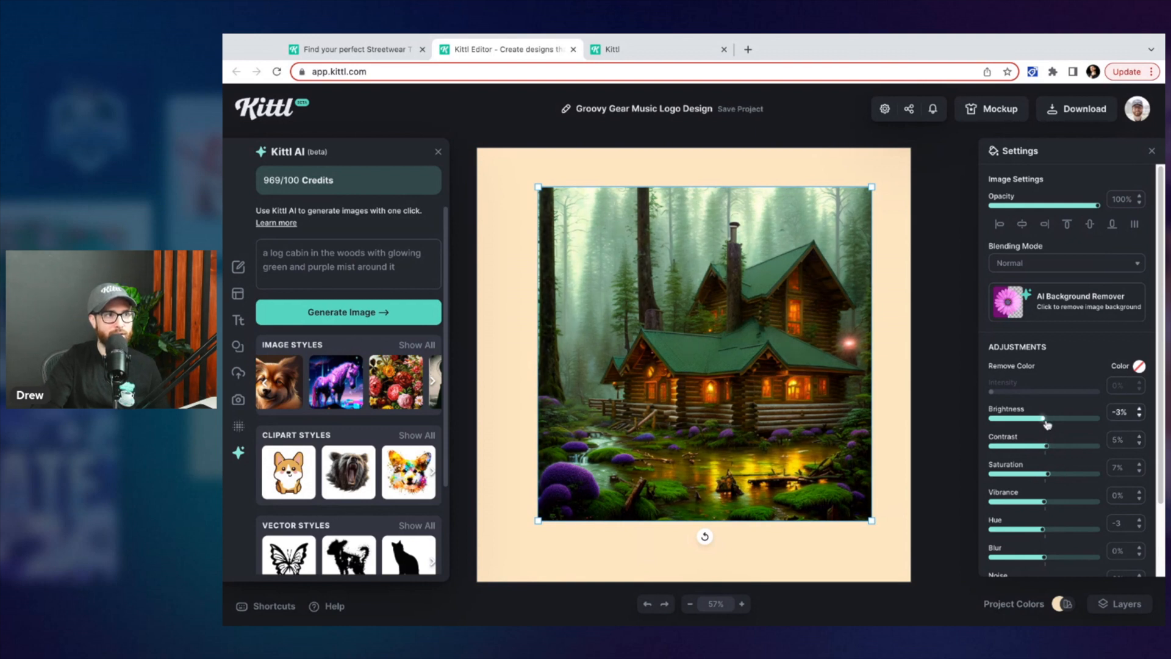
{"action": "left_click_drag", "start_coordinate": [1043, 529], "coordinate": [1049, 532]}
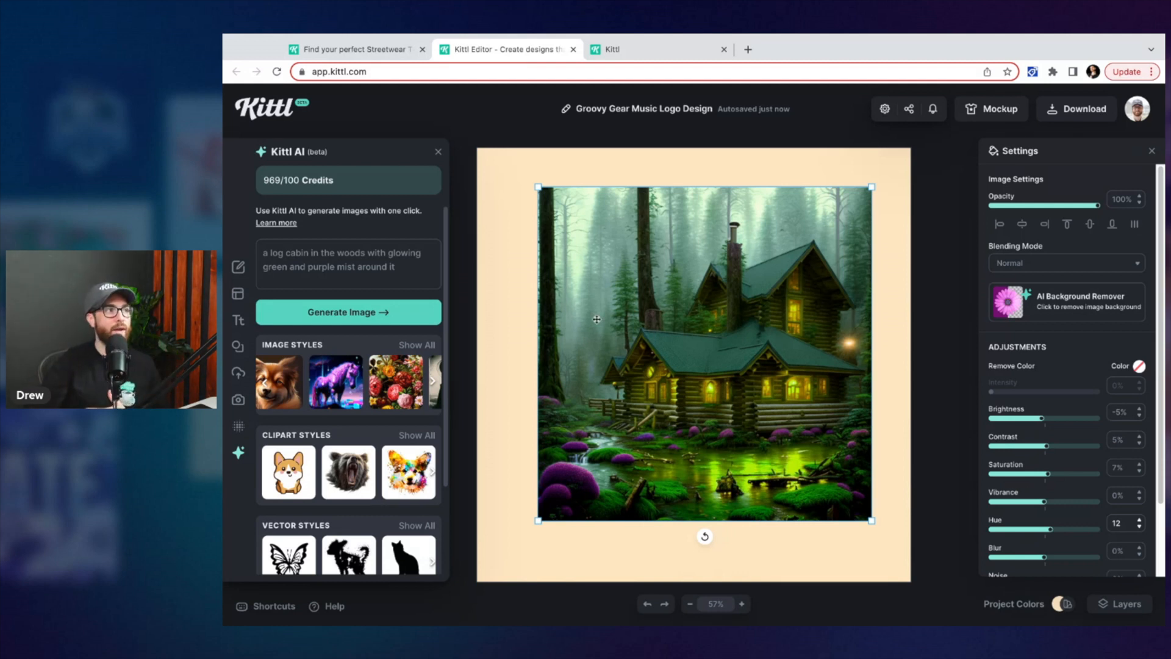
Shrink the cabin image into the canvas's upper right area
{"action": "left_click", "coordinate": [400, 266]}
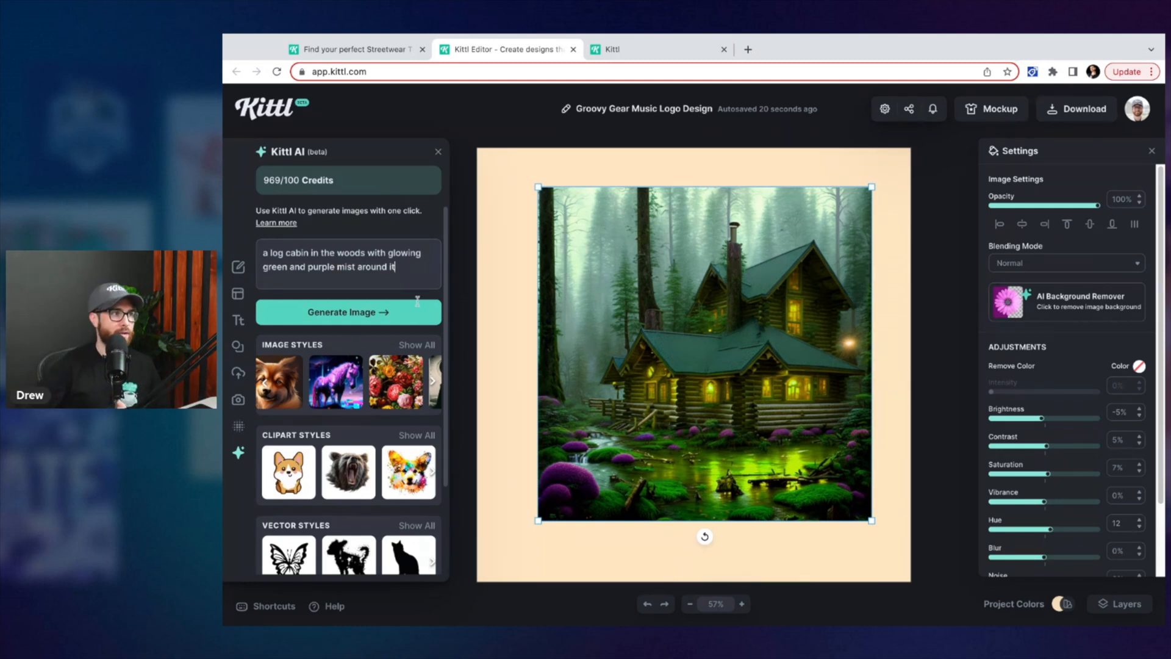
{"action": "left_click_drag", "start_coordinate": [537, 520], "coordinate": [699, 359]}
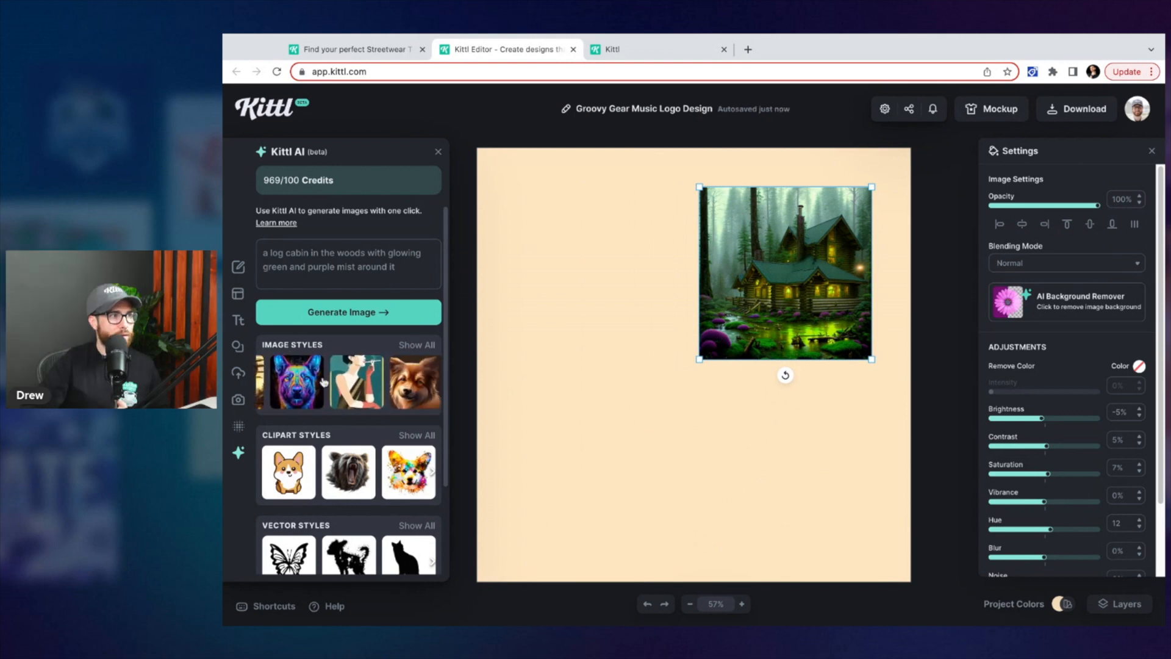
{"action": "scroll", "coordinate": [333, 359], "scroll_direction": "down", "scroll_amount": 3}
{"action": "scroll", "coordinate": [342, 335], "scroll_direction": "up", "scroll_amount": 3}
Generate a new image from the prompt 'a mountain landscape with green trees and snow on the tops, light blue and dark blue colors'
{"action": "triple_click", "coordinate": [408, 266]}
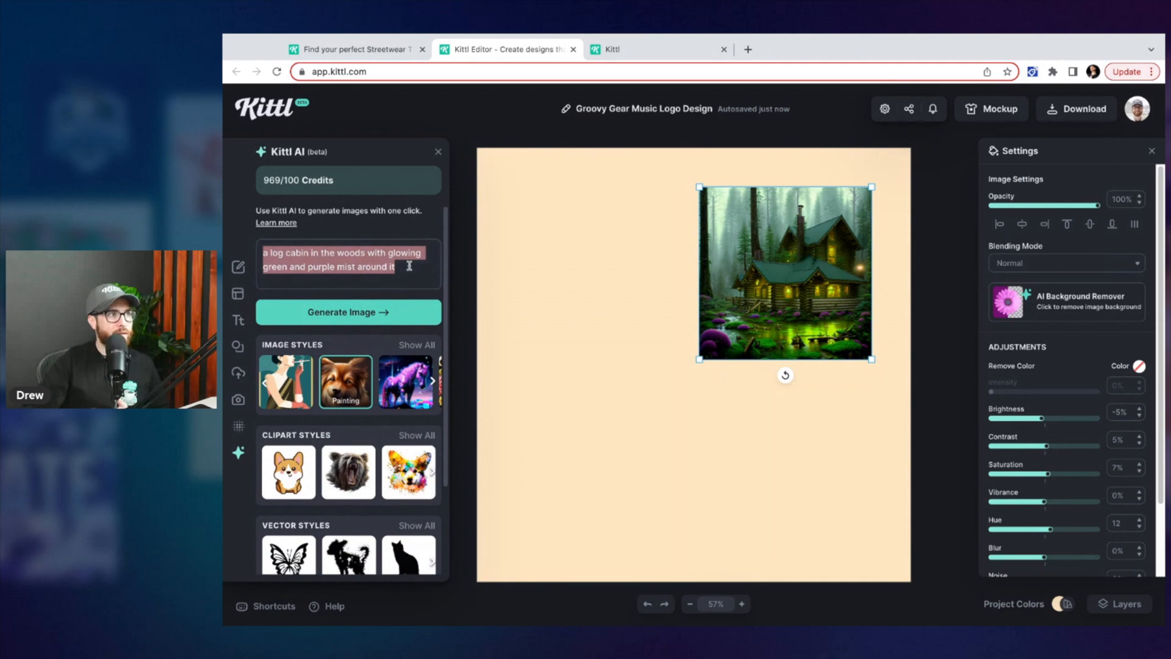
{"action": "key", "text": "BackSpace"}
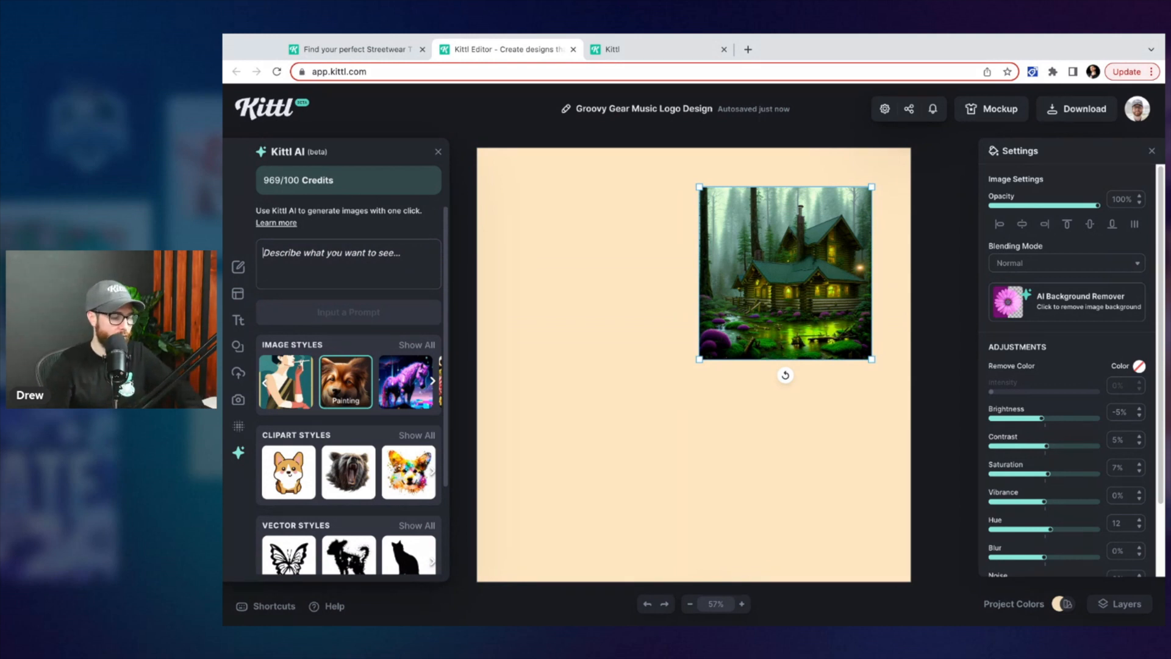
{"action": "type", "text": "a mount"}
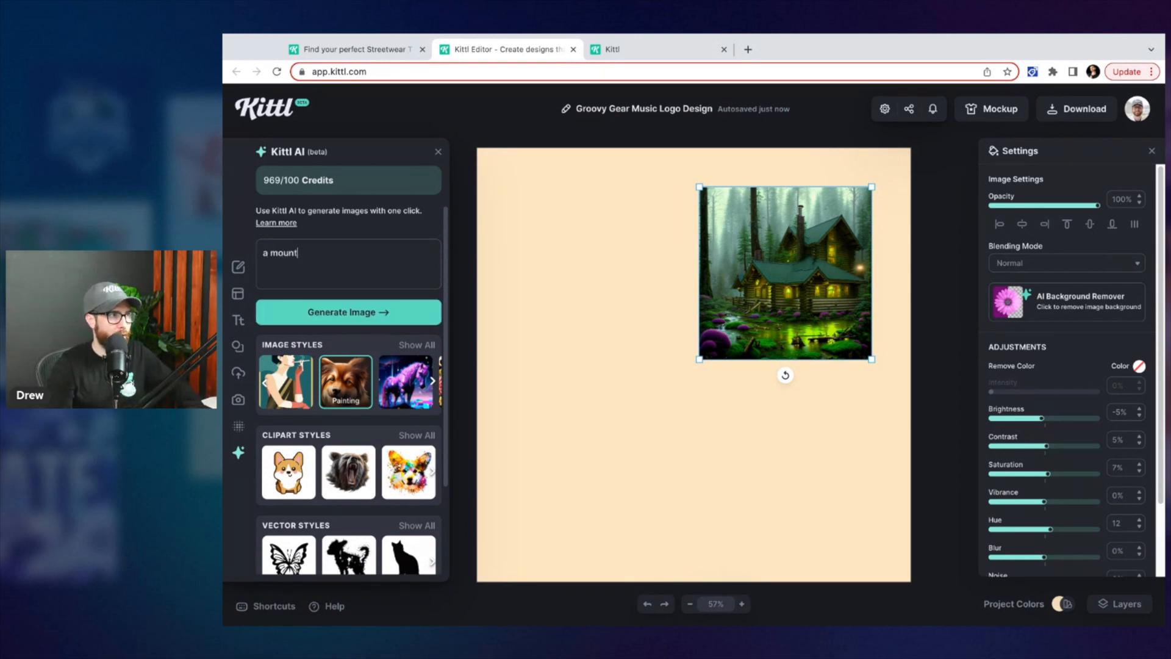
{"action": "type", "text": "ain landscape with "}
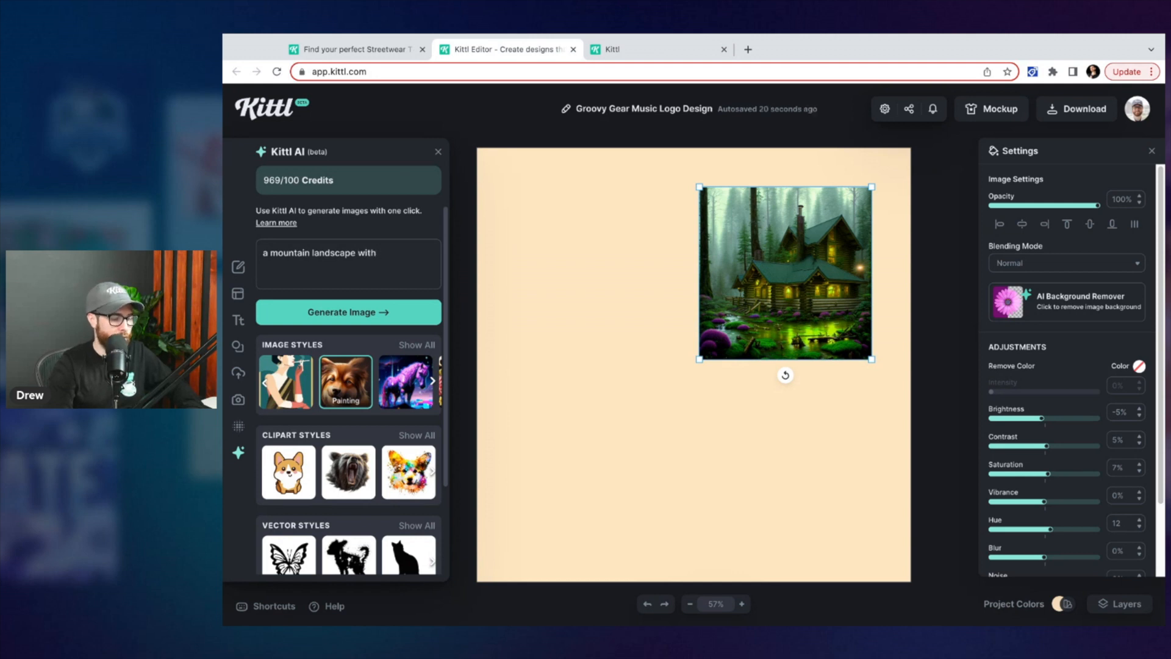
{"action": "type", "text": "green tree"}
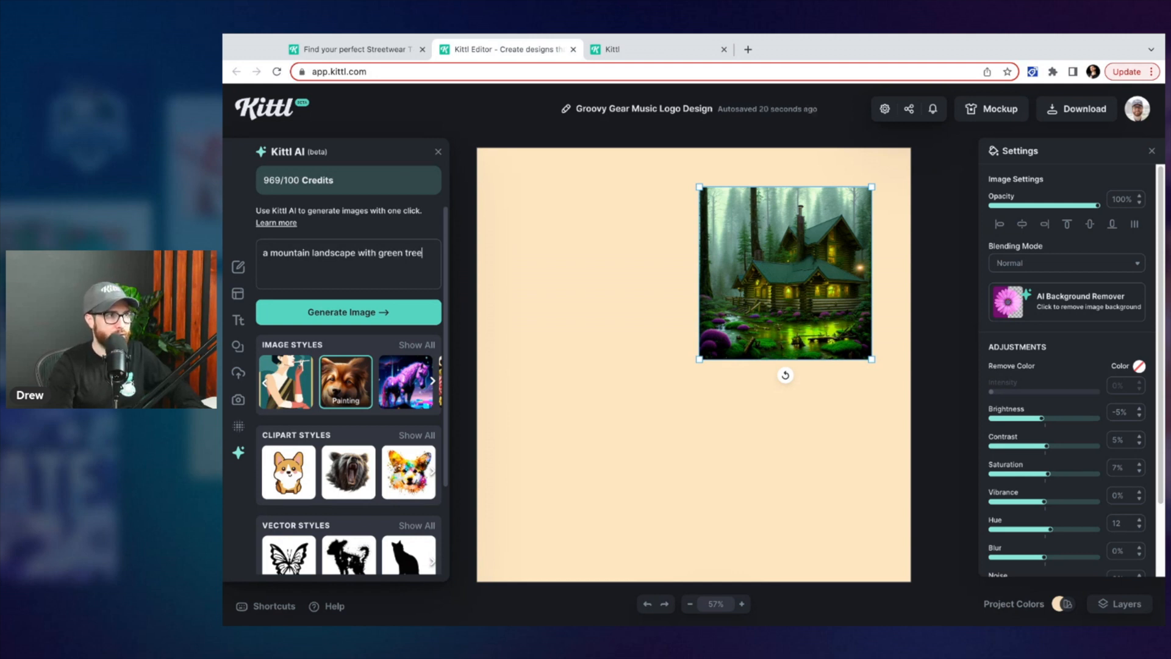
{"action": "type", "text": "s and sn"}
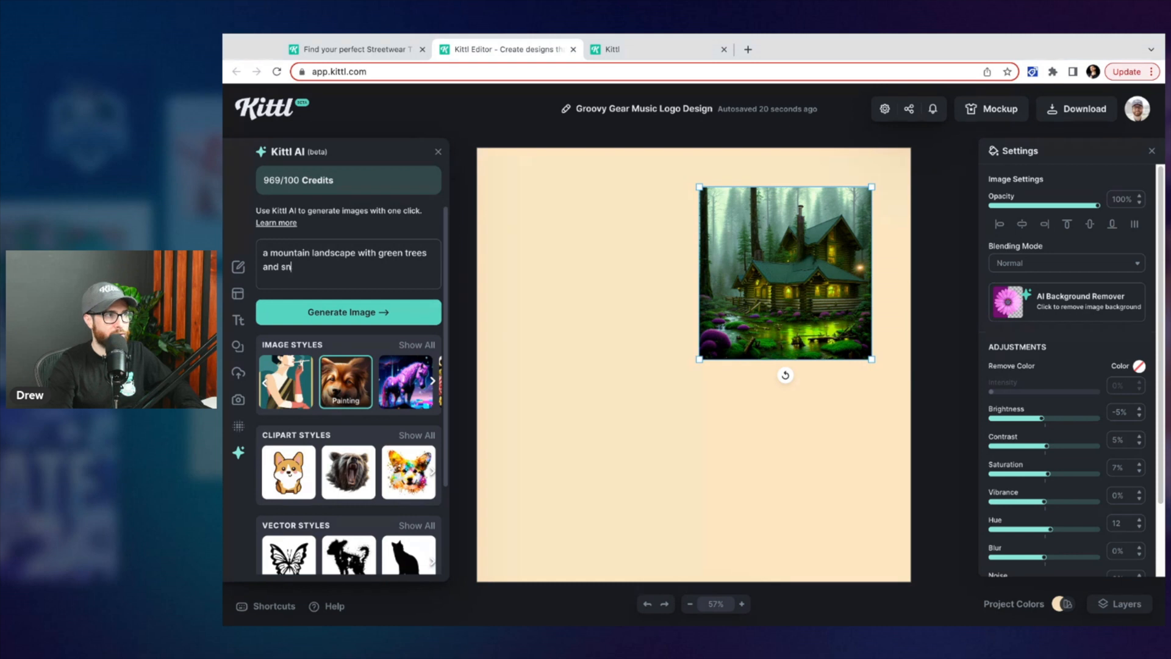
{"action": "type", "text": "ow on the tops"}
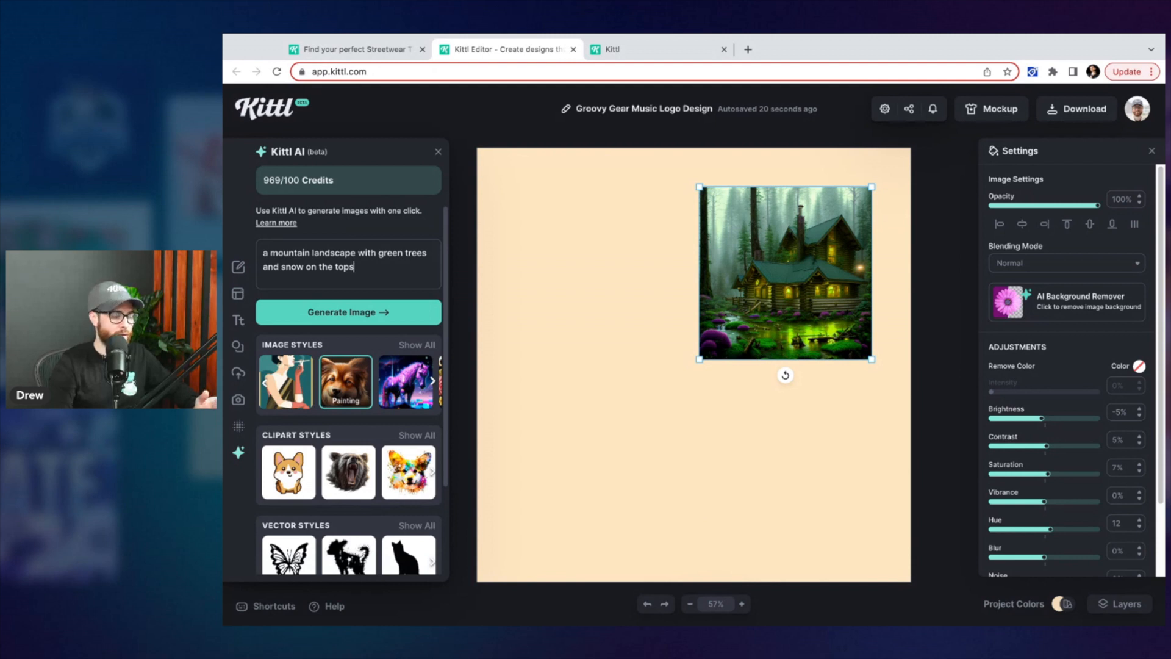
{"action": "type", "text": ", a"}
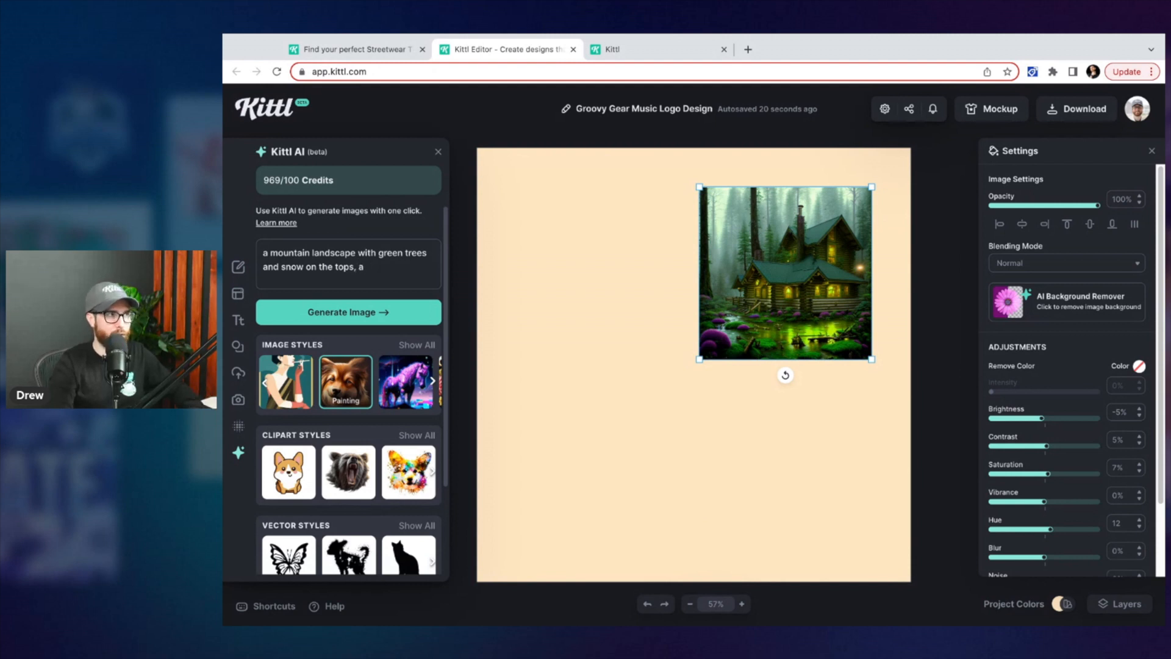
{"action": "type", "text": "mlight blue and dark blue"}
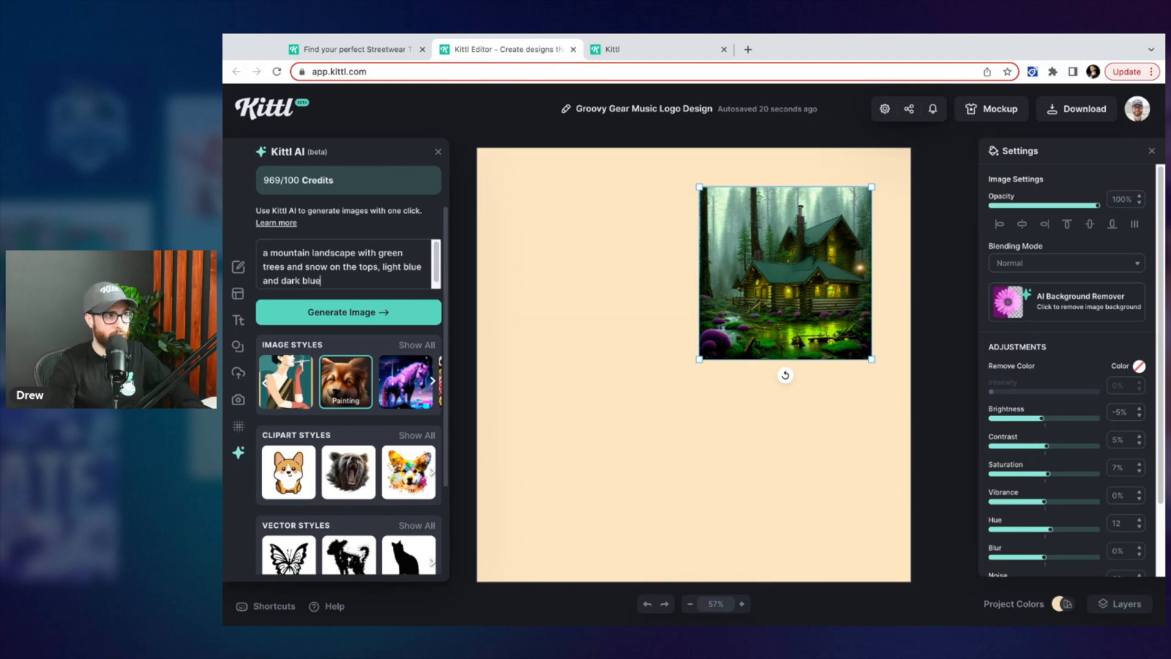
{"action": "type", "text": " colrosrs"}
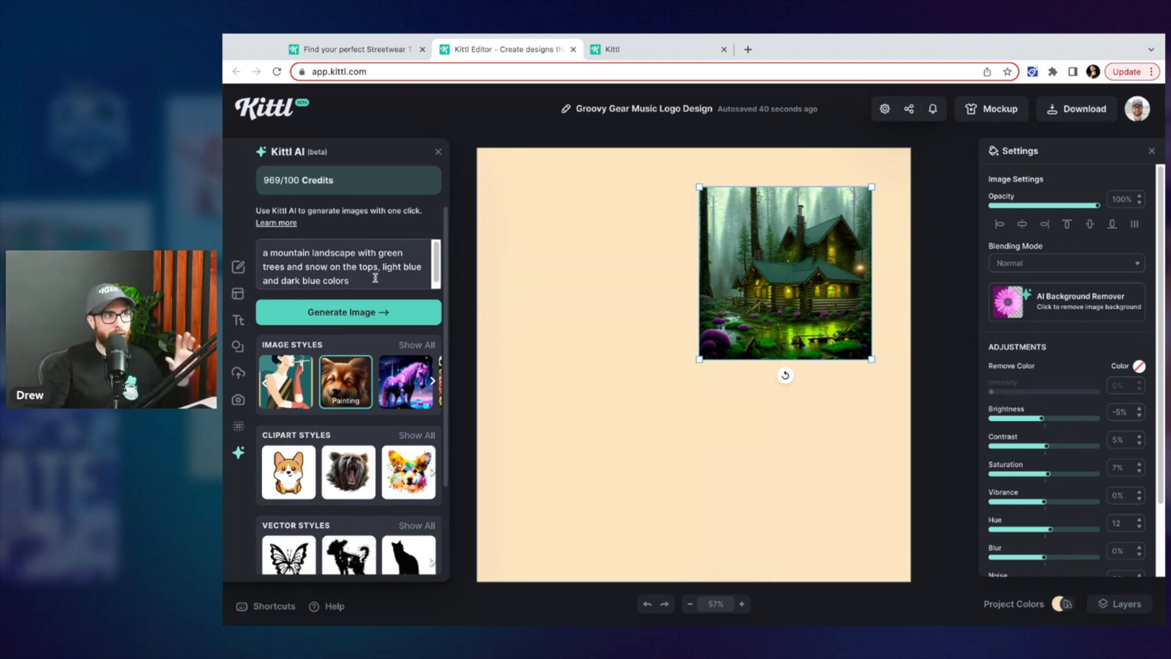
{"action": "left_click", "coordinate": [366, 310]}
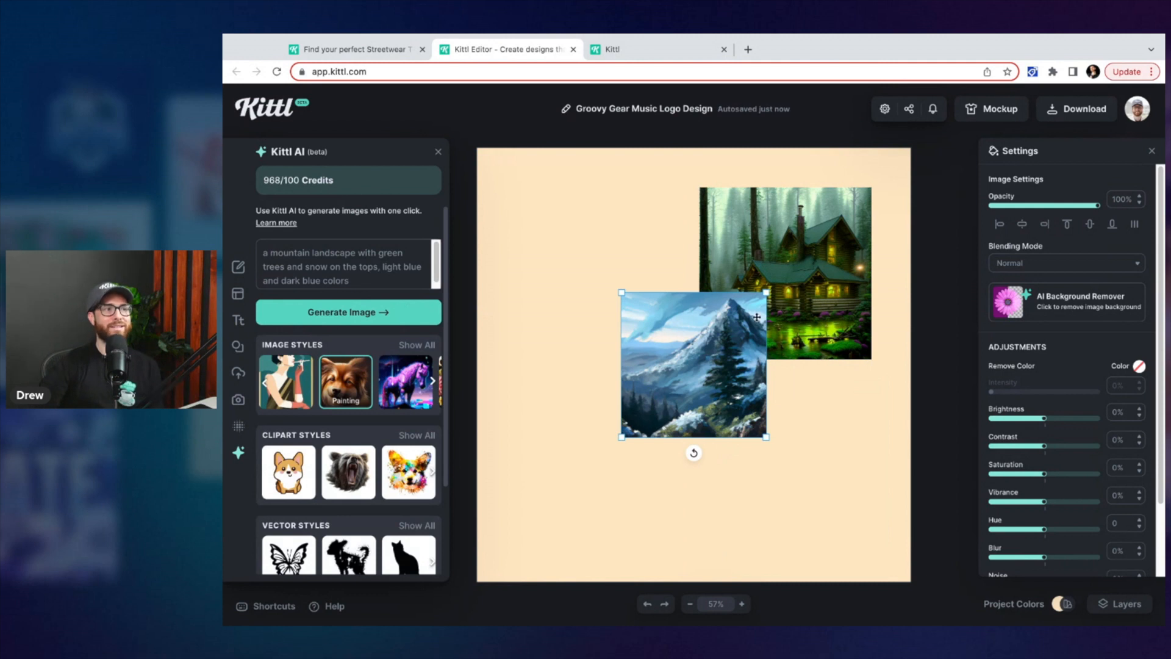
Enlarge the mountain image and position it over the canvas's lower left, overlapping the cabin
{"action": "left_click_drag", "start_coordinate": [766, 292], "coordinate": [850, 208]}
{"action": "left_click_drag", "start_coordinate": [845, 282], "coordinate": [778, 311]}
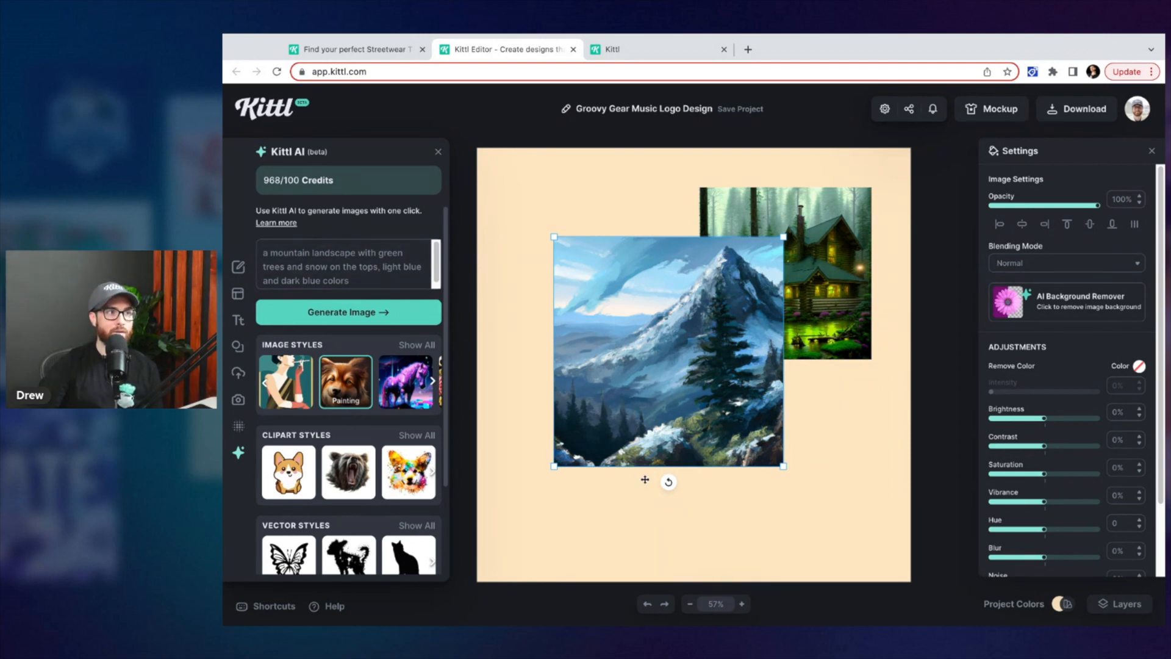
{"action": "left_click_drag", "start_coordinate": [784, 467], "coordinate": [807, 512]}
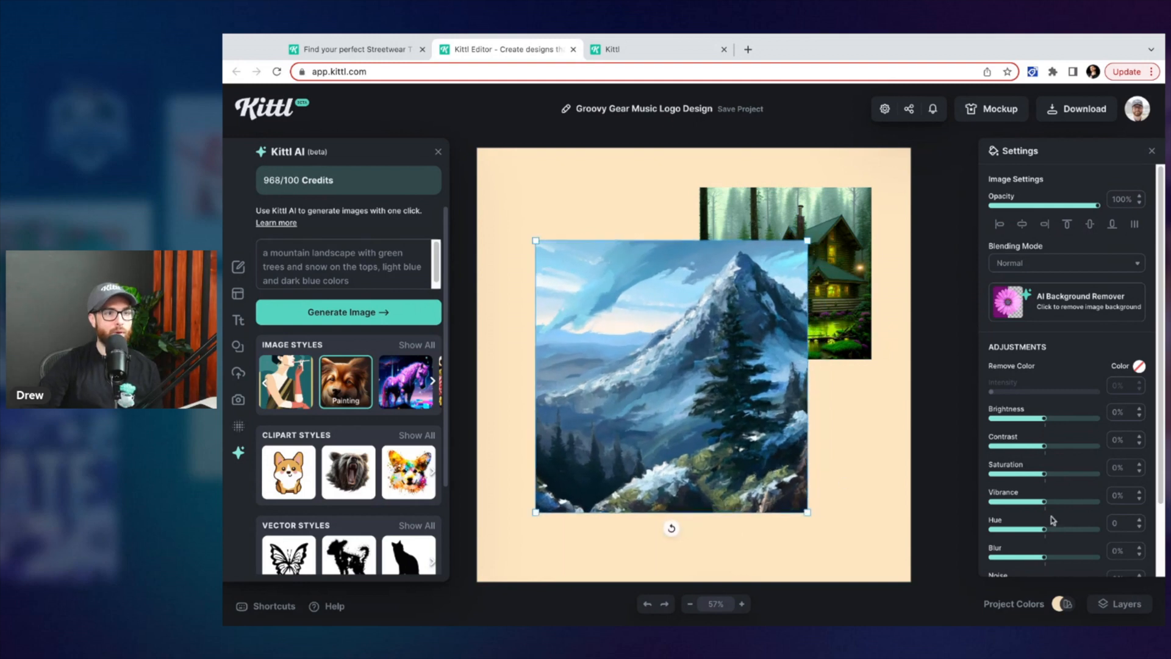
Set the mountain image's contrast to 9% and hue to -8, then nudge it slightly lower
{"action": "left_click_drag", "start_coordinate": [1043, 446], "coordinate": [1045, 449]}
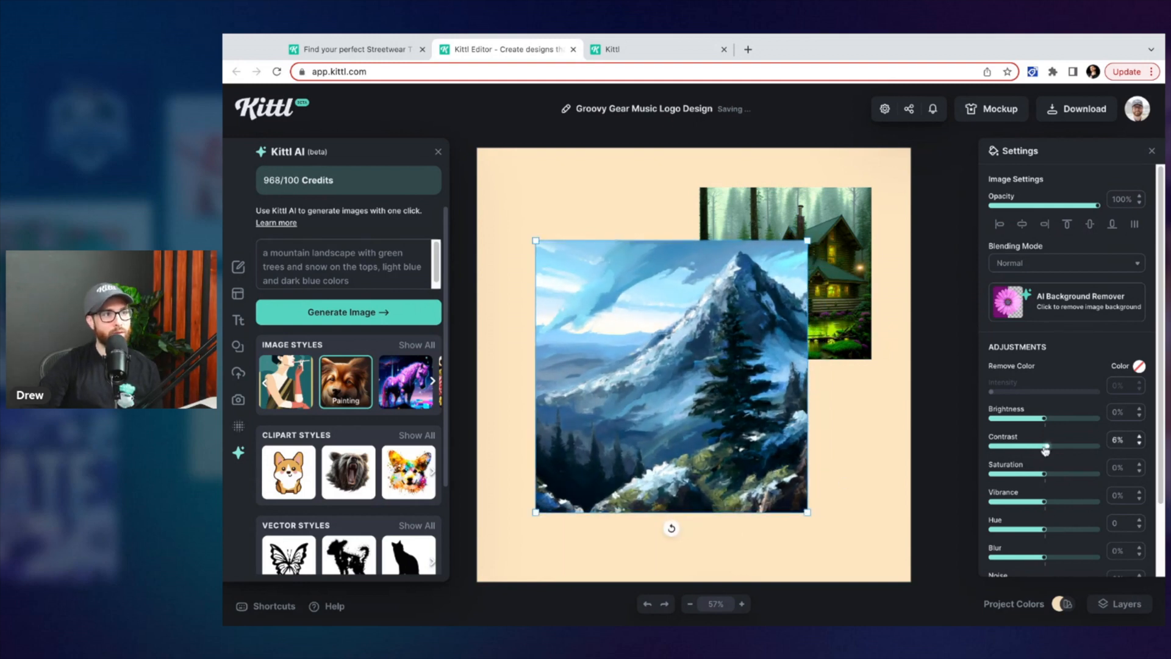
{"action": "left_click_drag", "start_coordinate": [1044, 530], "coordinate": [1043, 534]}
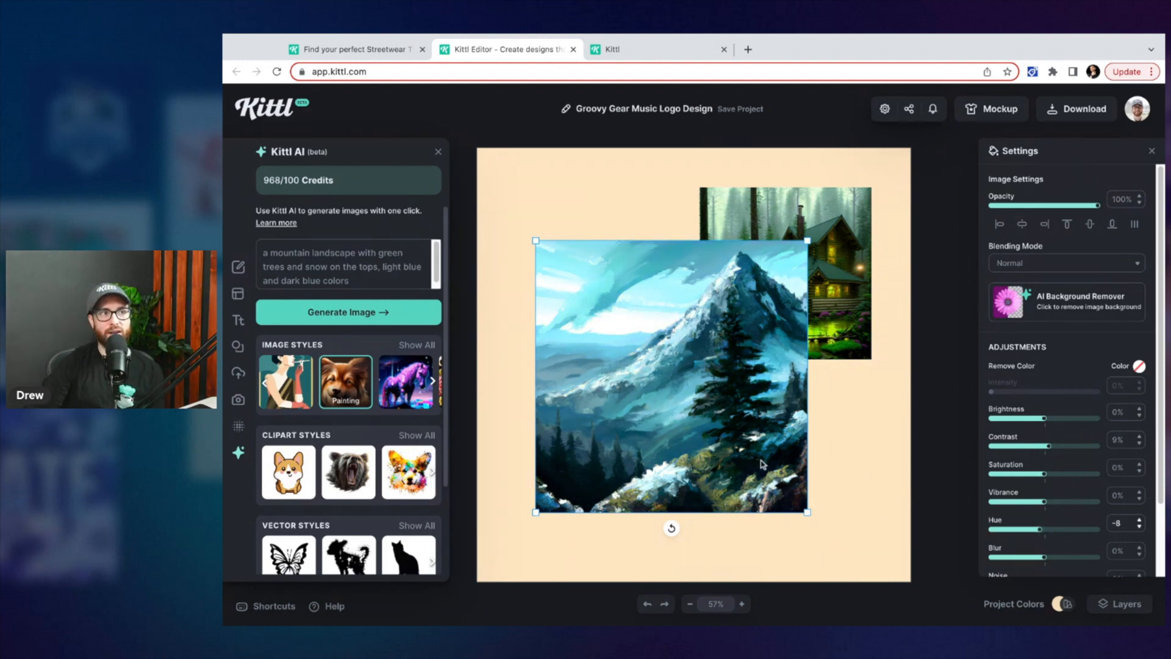
{"action": "left_click", "coordinate": [811, 485]}
{"action": "left_click", "coordinate": [801, 483]}
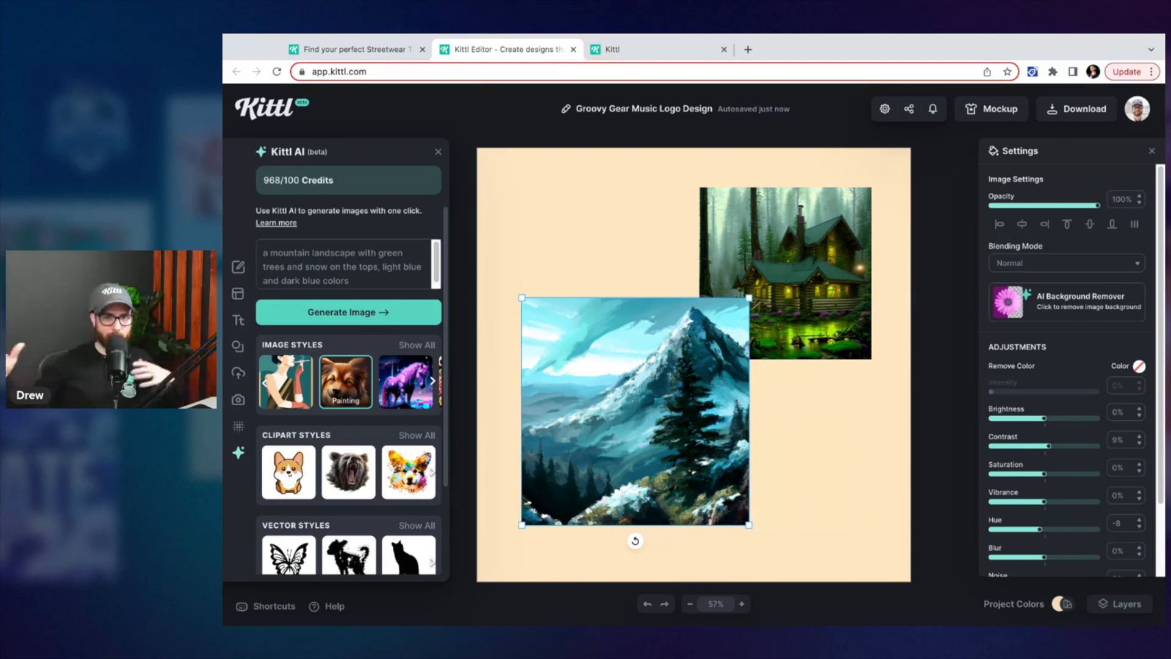
Select everything on the canvas and delete both generated images
{"action": "left_click", "coordinate": [687, 247]}
{"action": "key", "text": "ctrl+a"}
{"action": "key", "text": "Delete"}
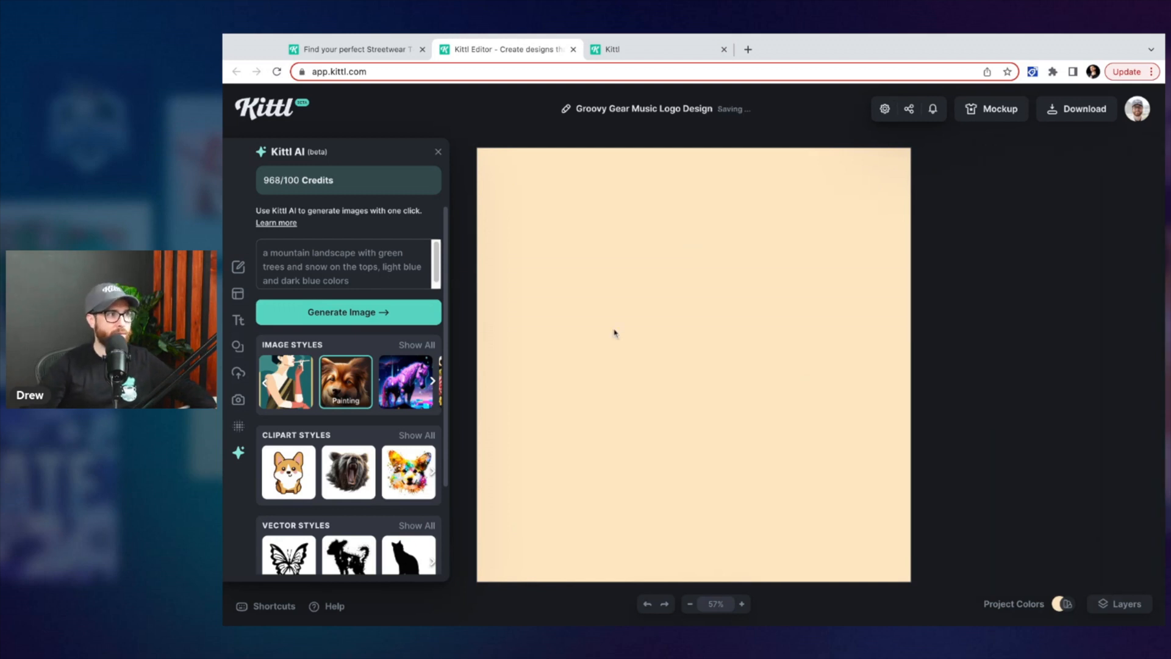
Clear the AI prompt and choose the Kawaii Icon clipart style
{"action": "scroll", "coordinate": [354, 375], "scroll_direction": "down", "scroll_amount": 1}
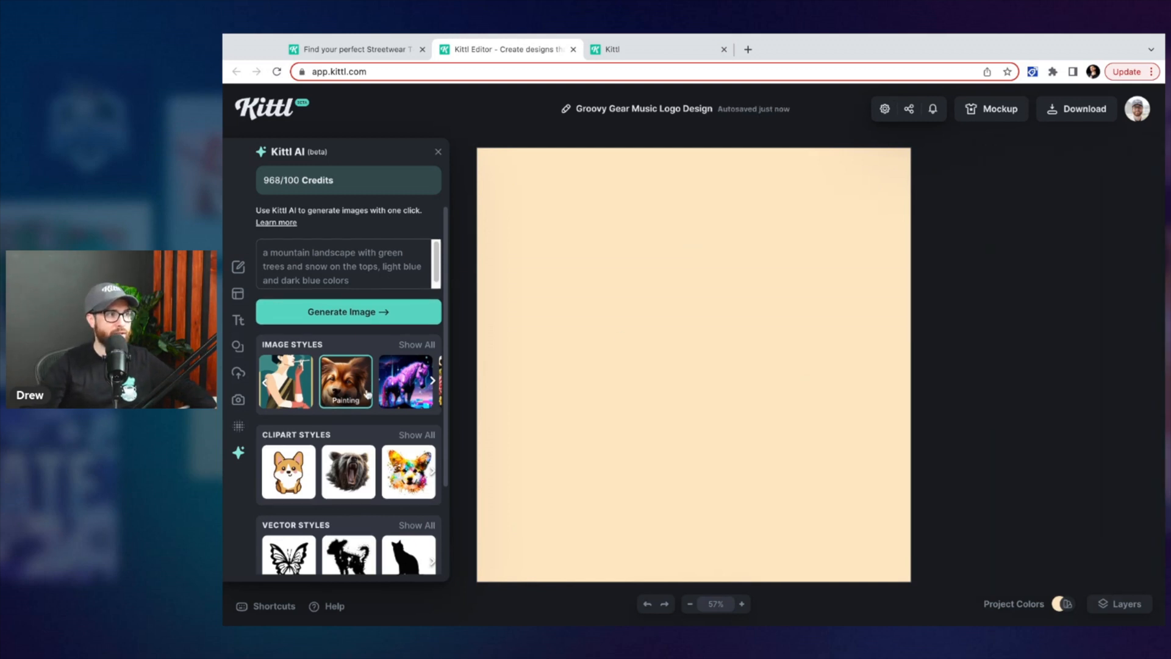
{"action": "double_click", "coordinate": [369, 272]}
{"action": "key", "text": "ctrl+a"}
{"action": "key", "text": "BackSpace"}
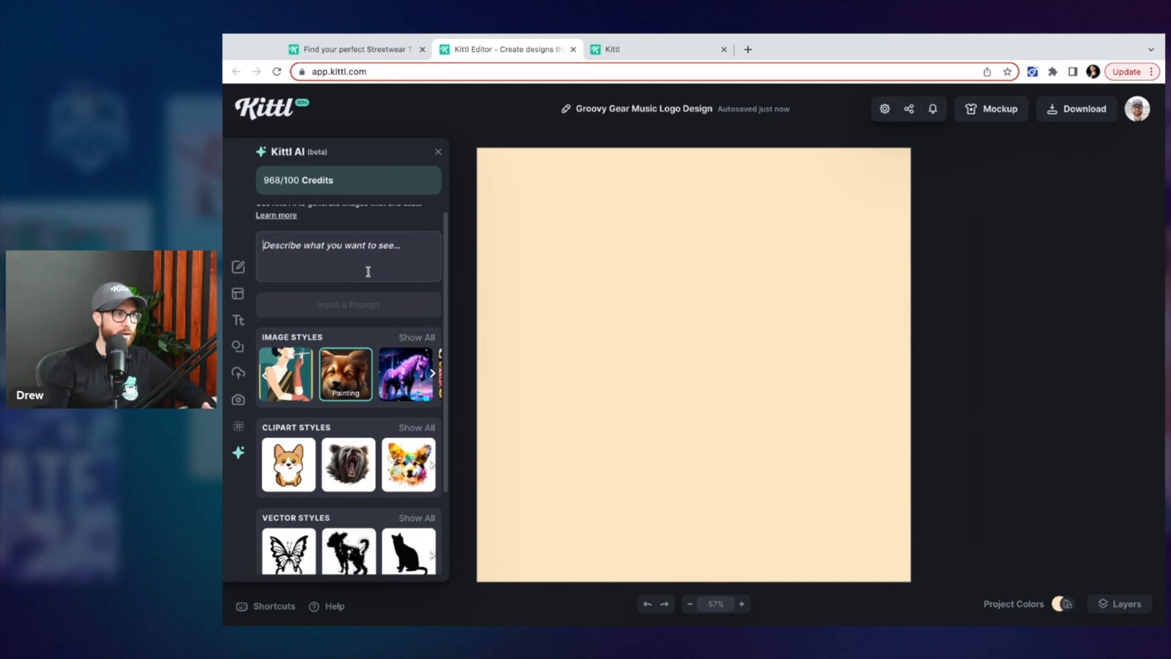
{"action": "scroll", "coordinate": [418, 405], "scroll_direction": "down", "scroll_amount": 1}
{"action": "left_click", "coordinate": [417, 407]}
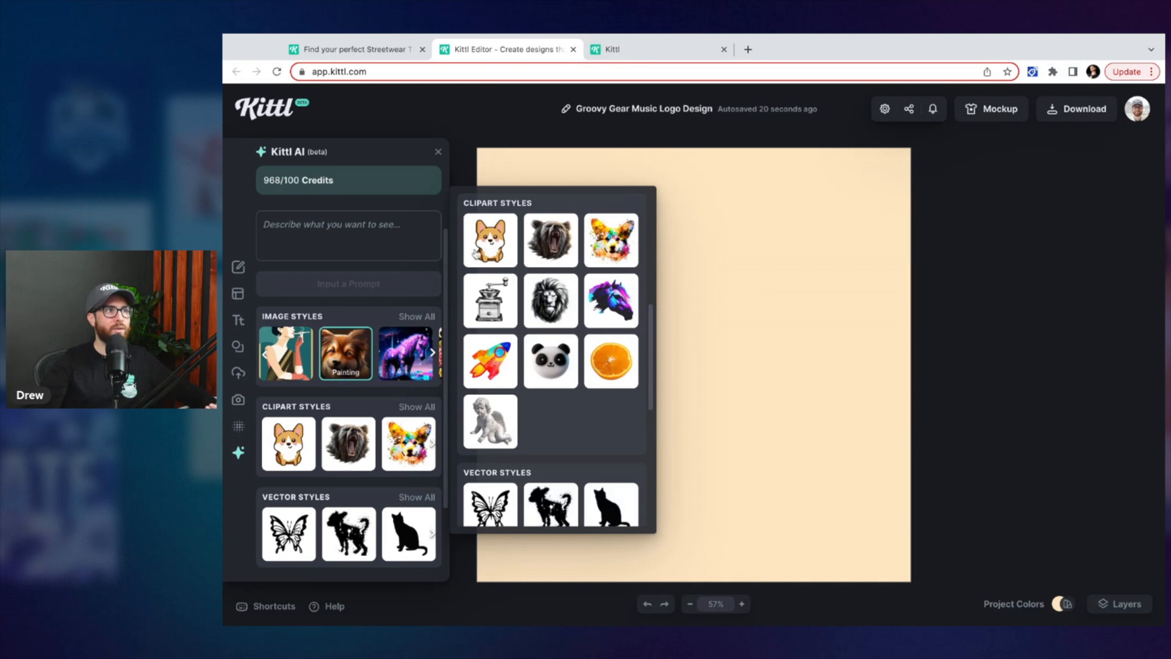
{"action": "left_click", "coordinate": [484, 250]}
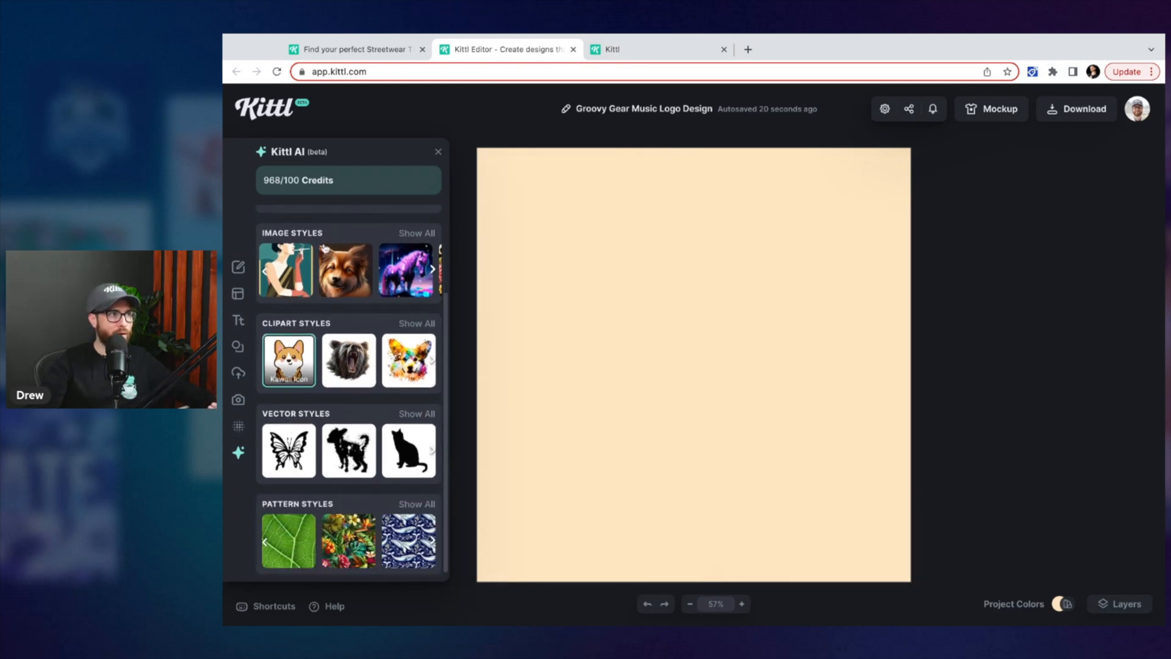
Generate an image from the prompt 'a sea turtle'
{"action": "scroll", "coordinate": [330, 236], "scroll_direction": "up", "scroll_amount": 2}
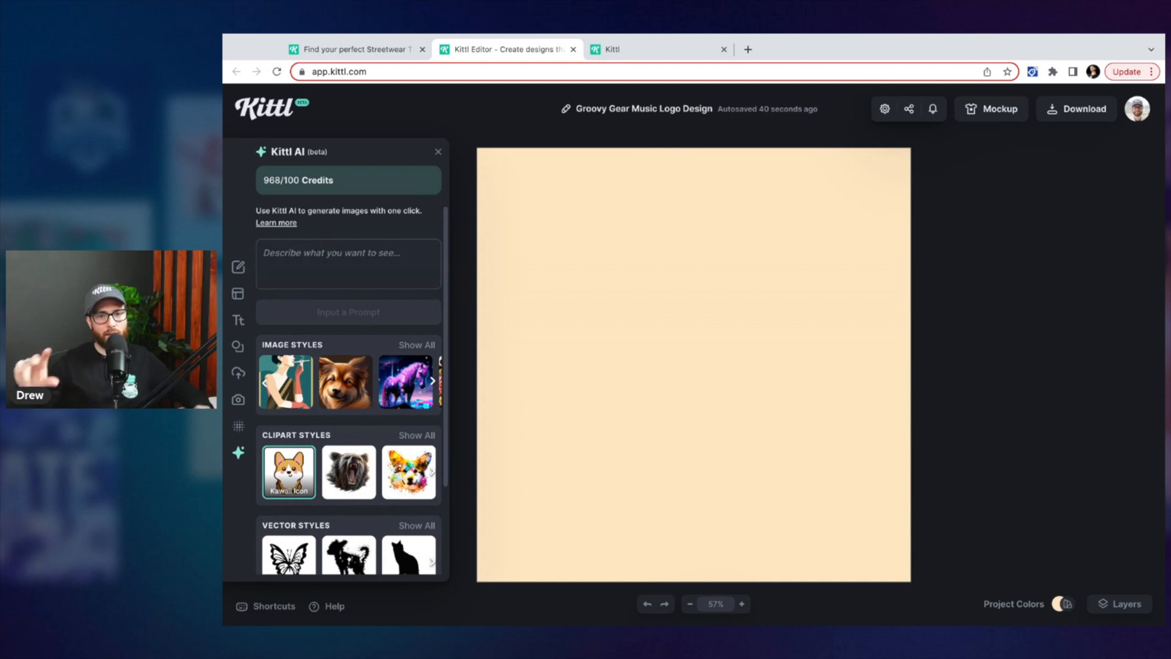
{"action": "left_click", "coordinate": [328, 250]}
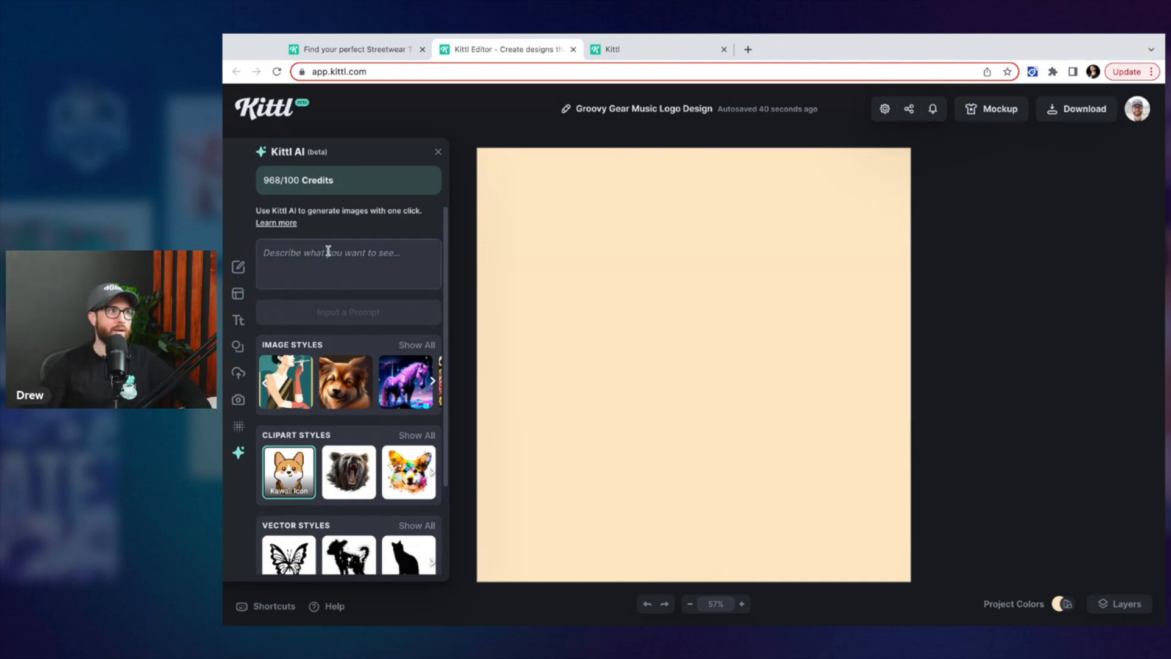
{"action": "type", "text": "a"}
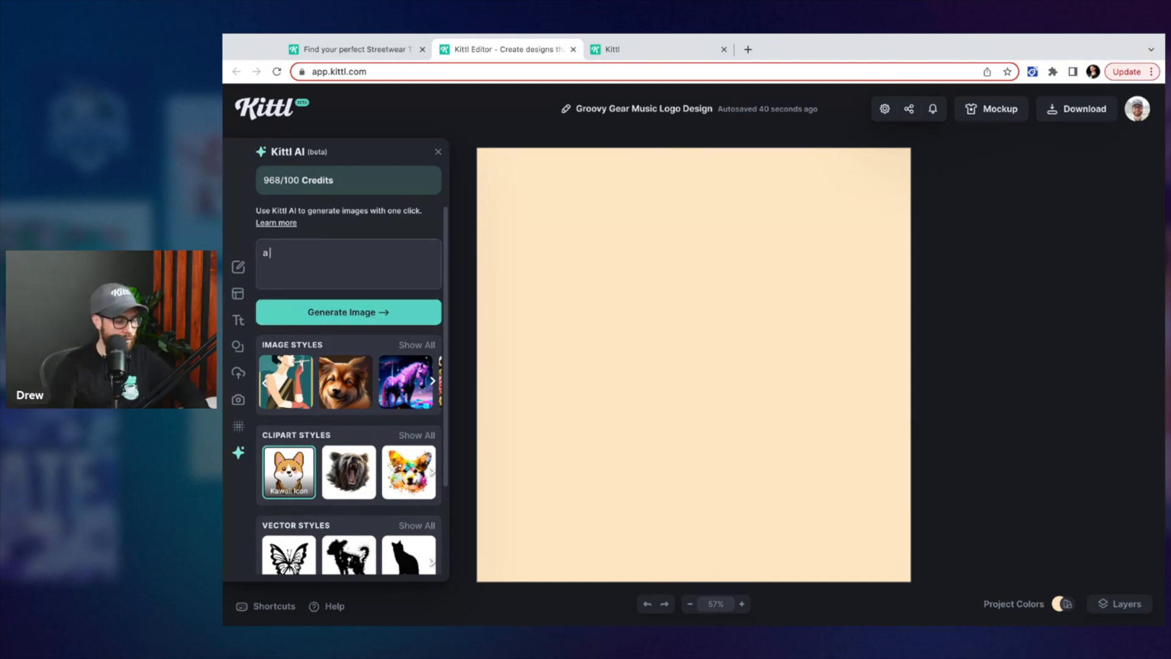
{"action": "type", "text": " sea turtle"}
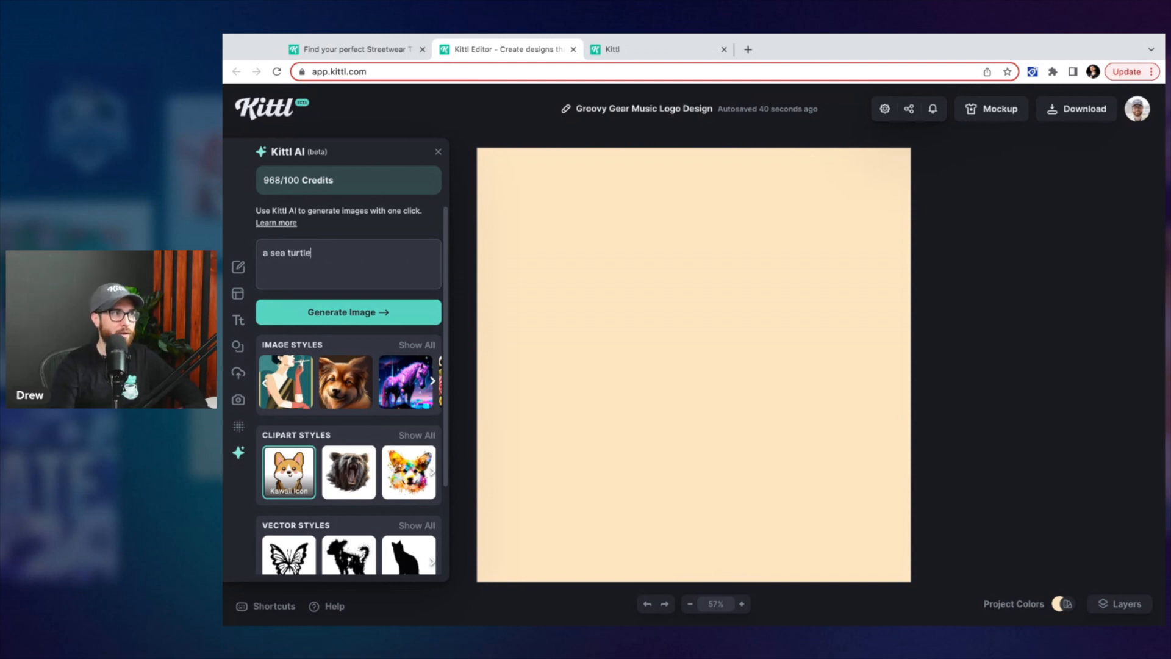
{"action": "left_click", "coordinate": [329, 313]}
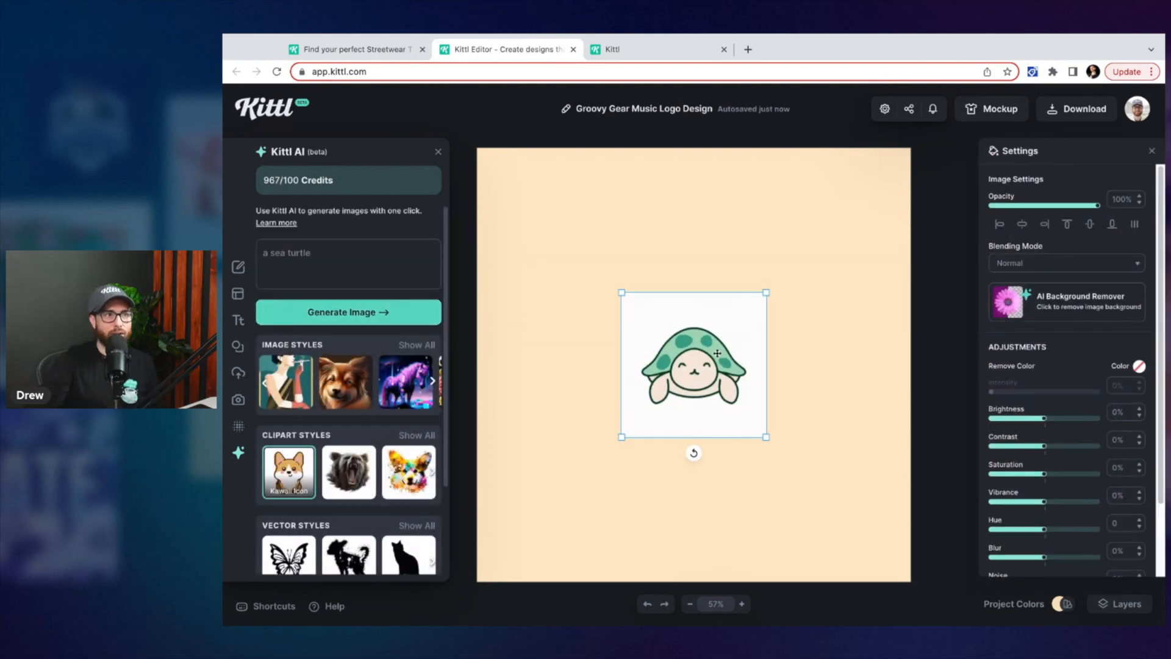
Remove the background from the generated turtle image with the AI Background Remover
{"action": "left_click", "coordinate": [1056, 314]}
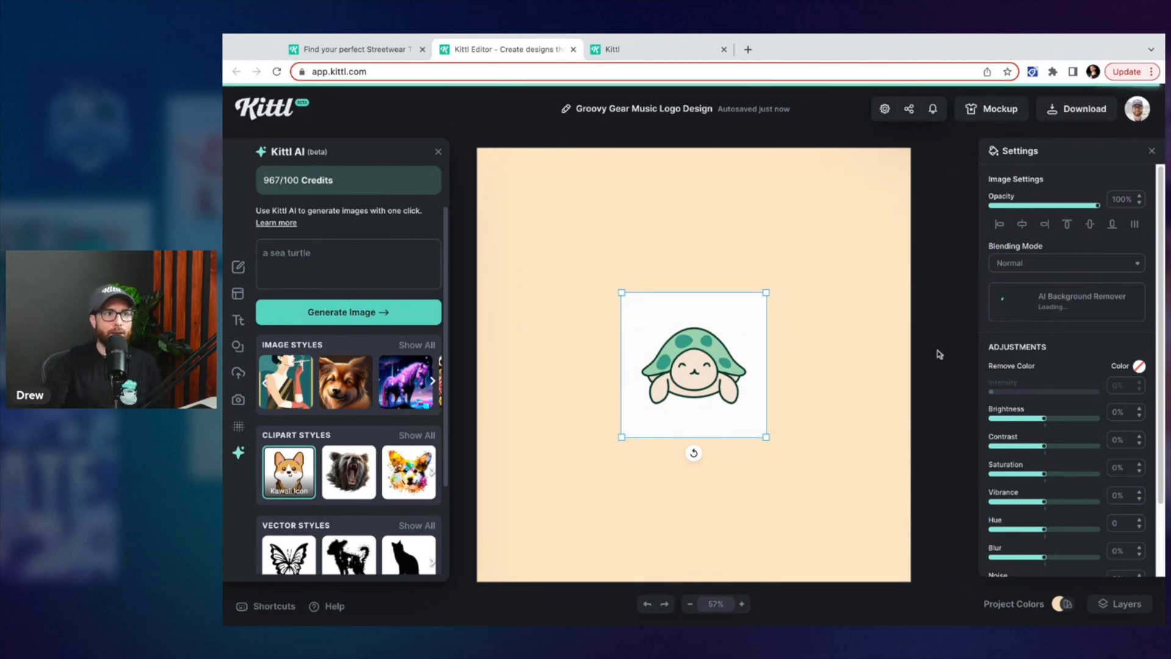
{"action": "left_click", "coordinate": [770, 371]}
{"action": "left_click", "coordinate": [765, 371]}
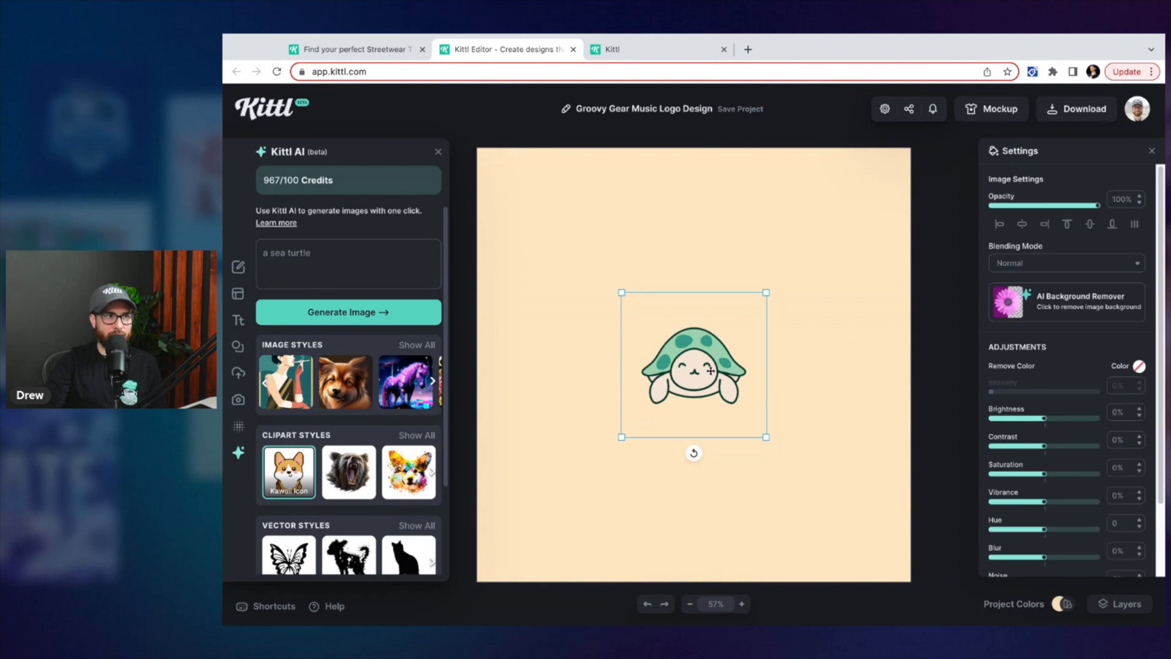
Enlarge the turtle image and position it near the centre of the canvas
{"action": "left_click_drag", "start_coordinate": [710, 371], "coordinate": [712, 350]}
{"action": "left_click_drag", "start_coordinate": [769, 272], "coordinate": [803, 237]}
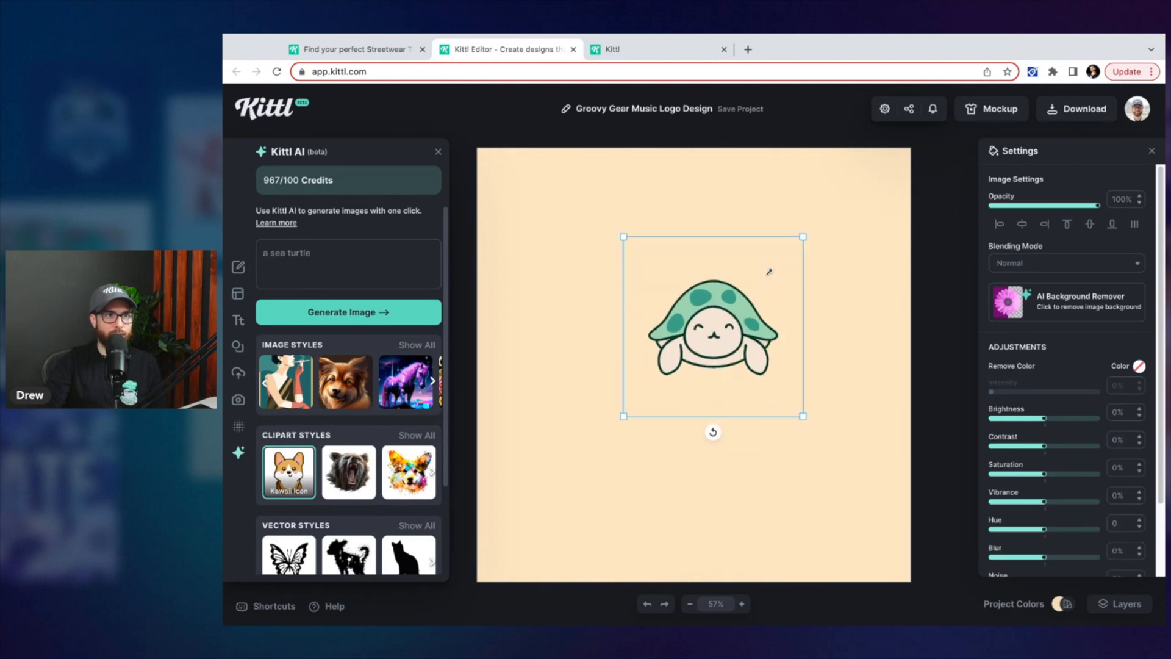
{"action": "left_click_drag", "start_coordinate": [746, 329], "coordinate": [694, 400]}
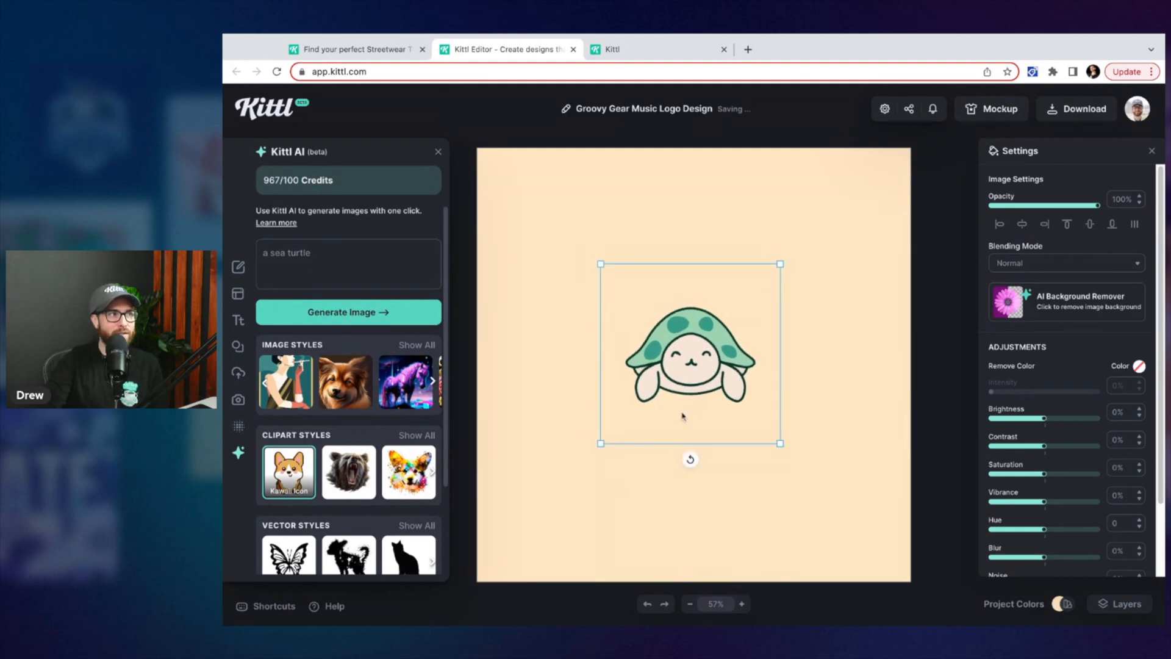
{"action": "left_click_drag", "start_coordinate": [599, 445], "coordinate": [599, 445]}
{"action": "left_click_drag", "start_coordinate": [695, 361], "coordinate": [695, 362]}
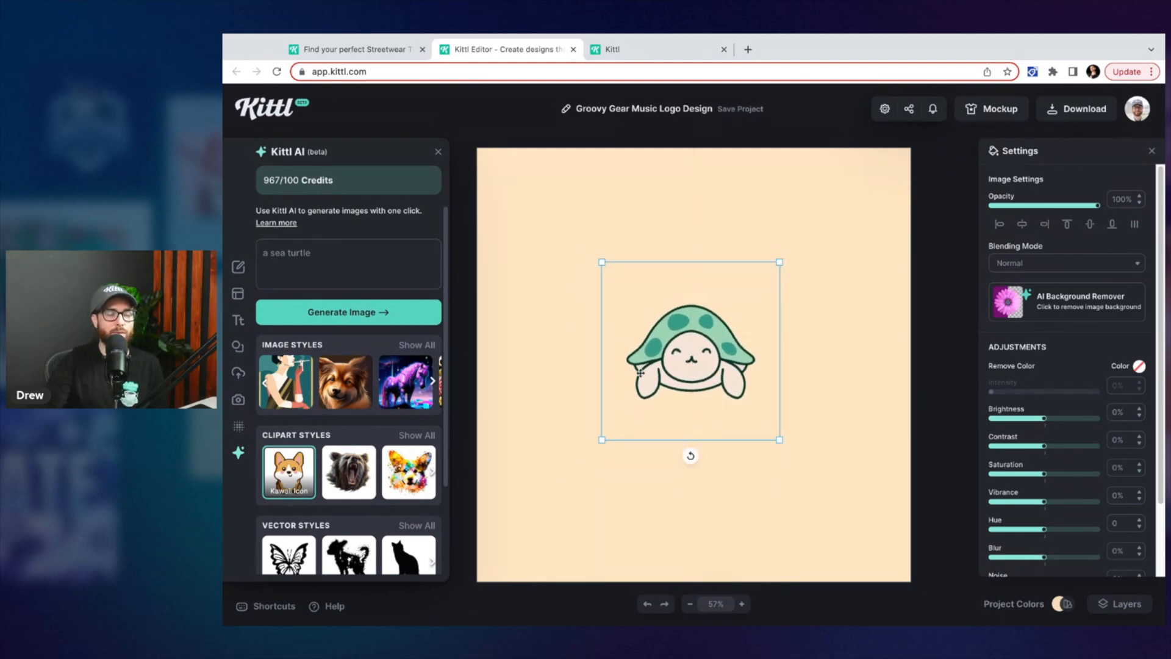
{"action": "left_click", "coordinate": [579, 317]}
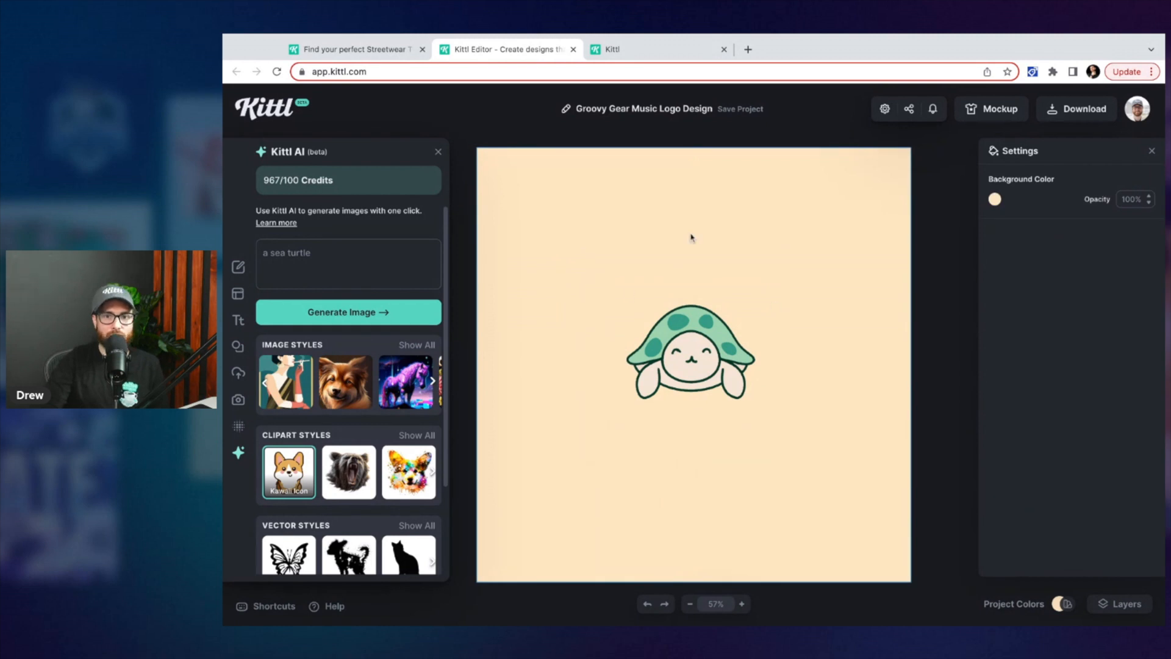
{"action": "left_click", "coordinate": [704, 379]}
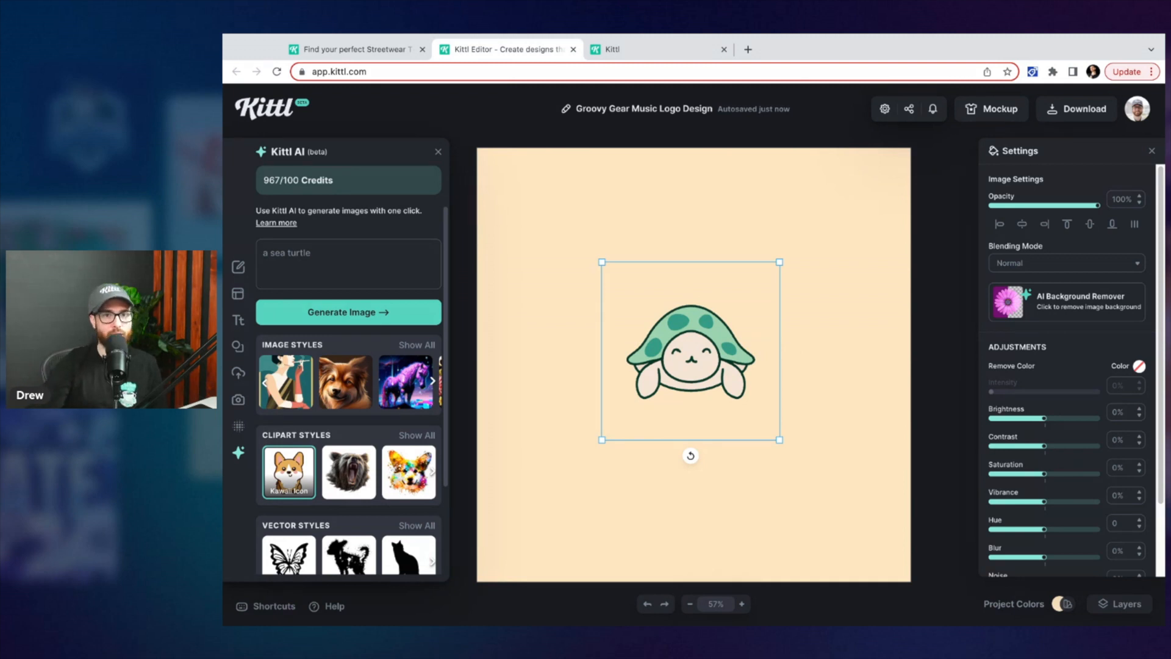
{"action": "mouse_move", "coordinate": [727, 355]}
{"action": "left_mouse_down"}
{"action": "mouse_move", "coordinate": [735, 339]}
{"action": "mouse_move", "coordinate": [727, 355]}
{"action": "left_mouse_up"}
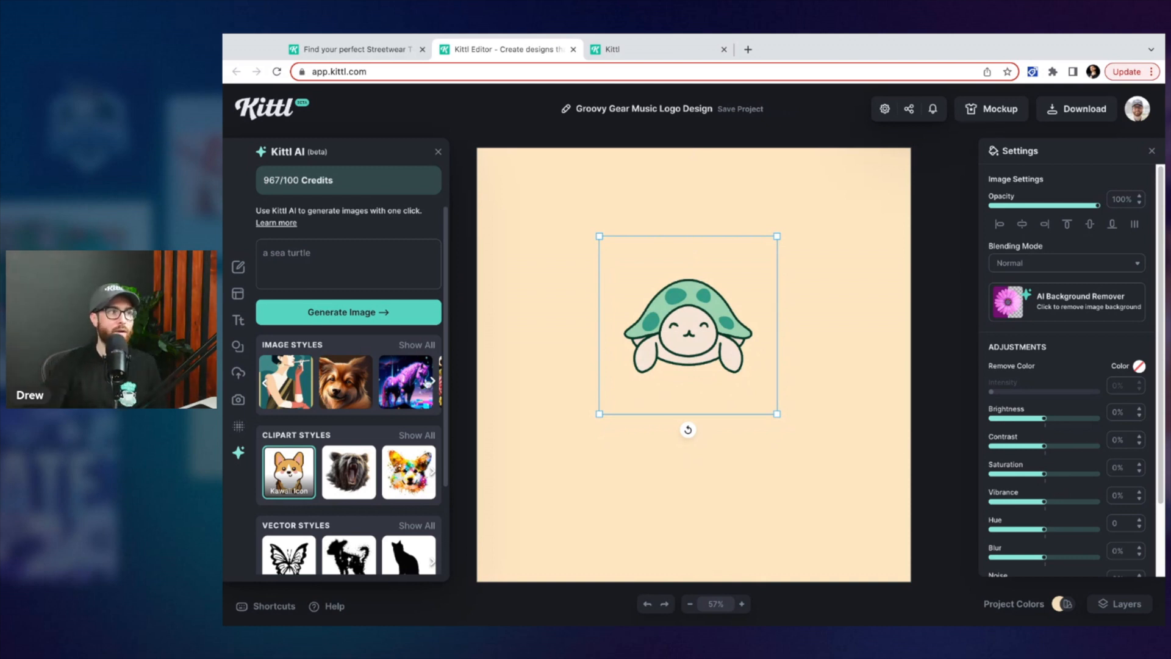
Choose the Product Shot clipart style for AI generation
{"action": "scroll", "coordinate": [433, 378], "scroll_direction": "down", "scroll_amount": 2}
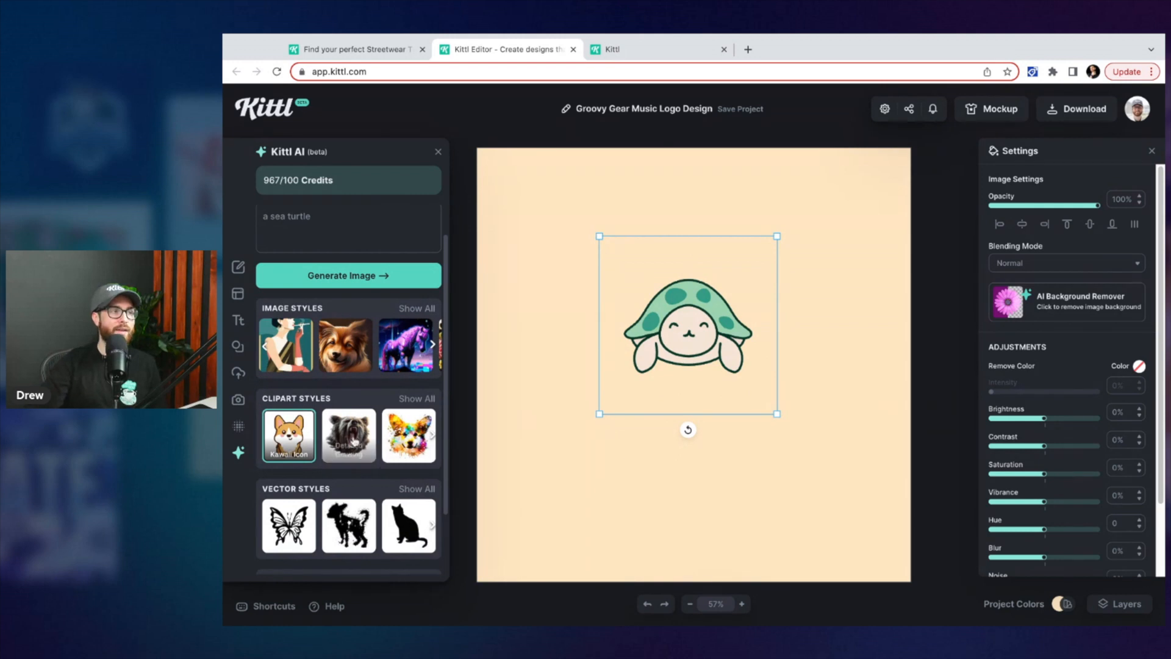
{"action": "left_click", "coordinate": [414, 399]}
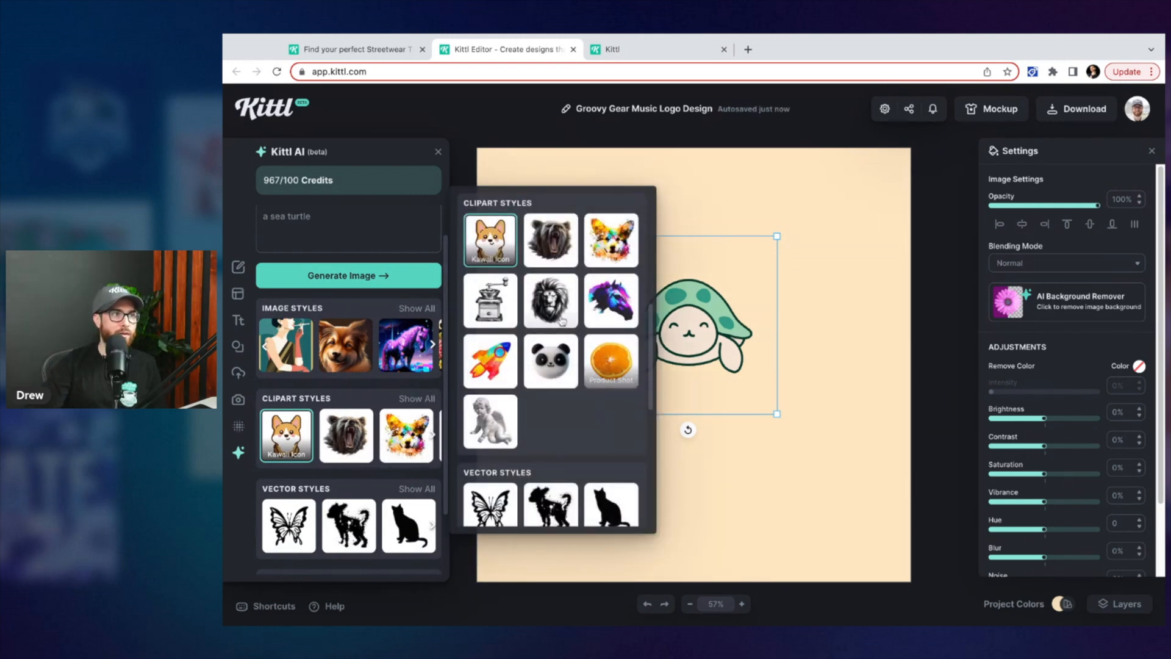
{"action": "left_click", "coordinate": [608, 363]}
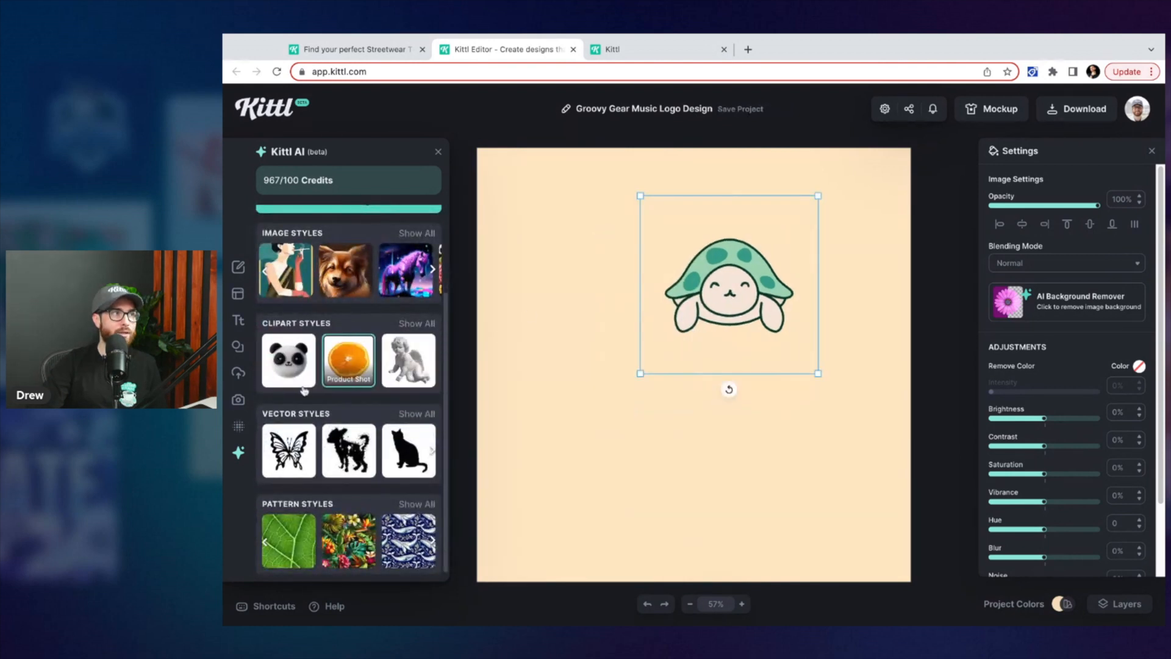
Replace the prompt with 'a vintage camera' and generate the image
{"action": "left_click", "coordinate": [348, 264]}
{"action": "key", "text": "super+a"}
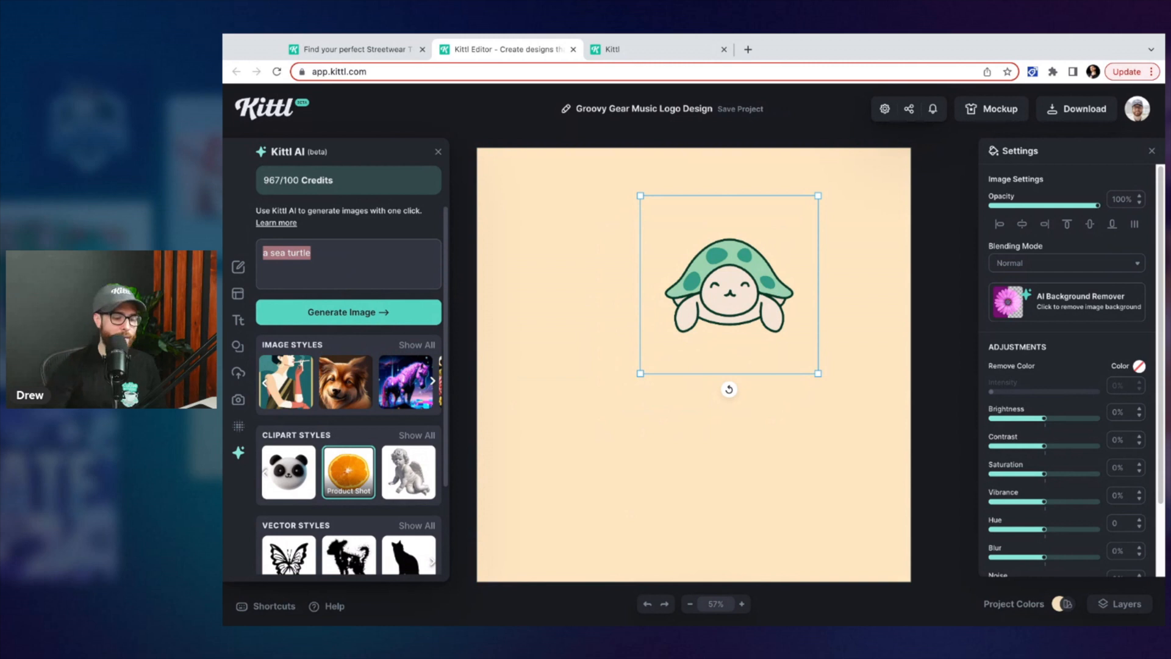
{"action": "key", "text": "BackSpace"}
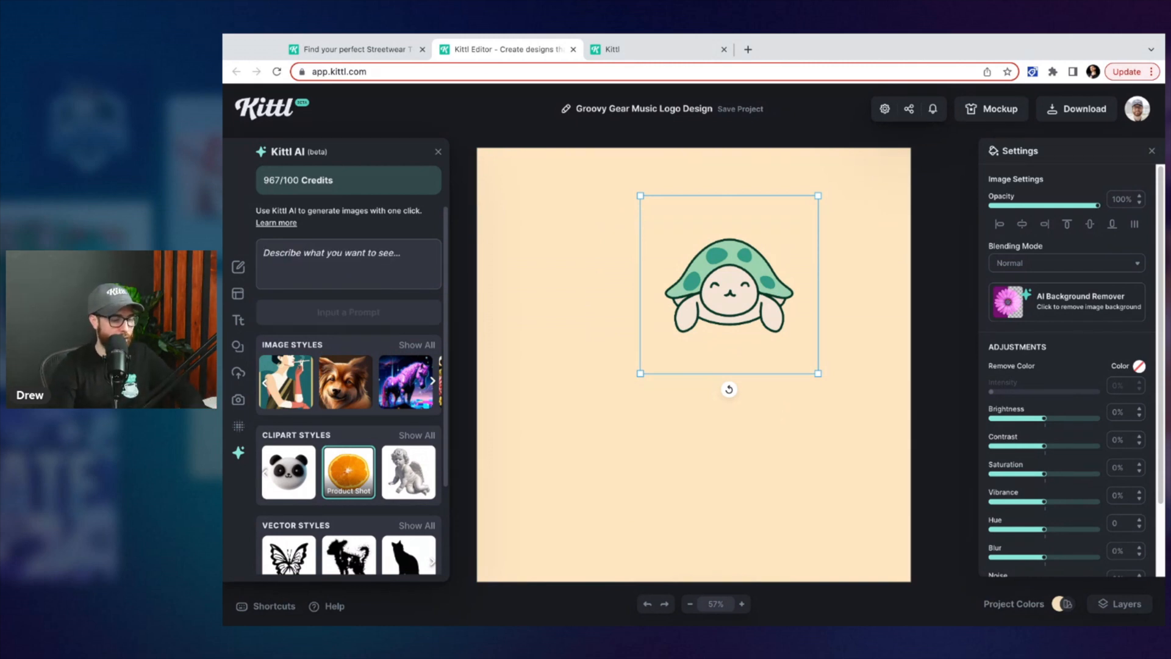
{"action": "type", "text": "a"}
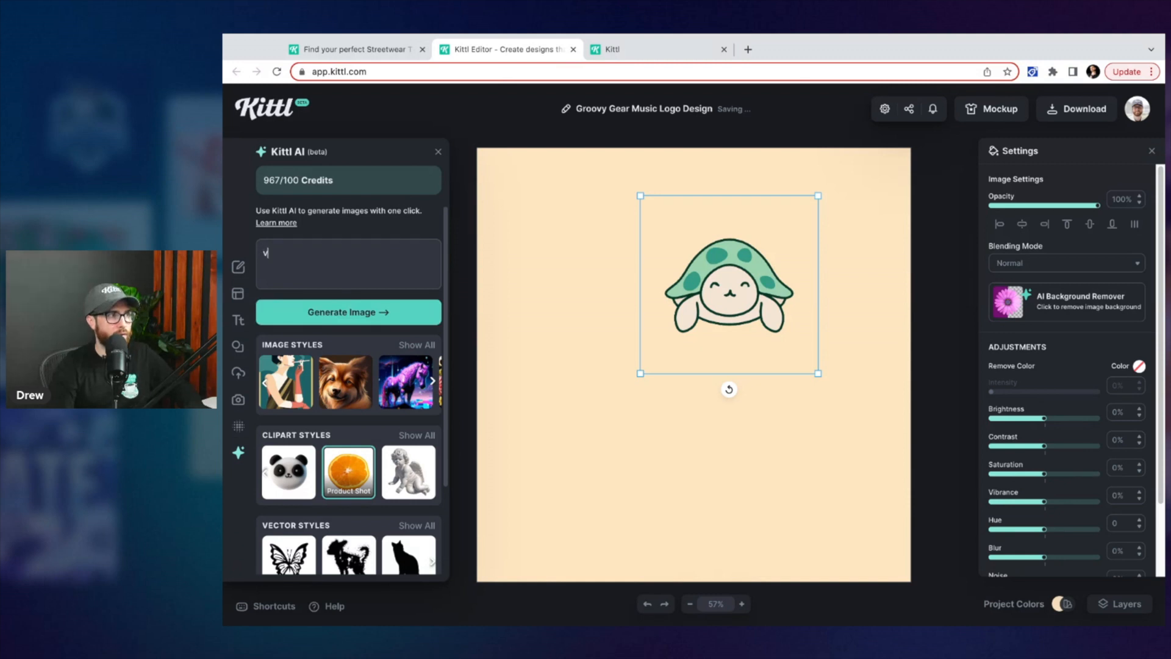
{"action": "key", "text": "BackSpace"}
{"action": "key", "text": "BackSpace"}
{"action": "key", "text": "BackSpace"}
{"action": "key", "text": "BackSpace"}
{"action": "key", "text": "BackSpace"}
{"action": "key", "text": "BackSpace"}
{"action": "key", "text": "BackSpace"}
{"action": "key", "text": "BackSpace"}
{"action": "type", "text": "a vintage camera"}
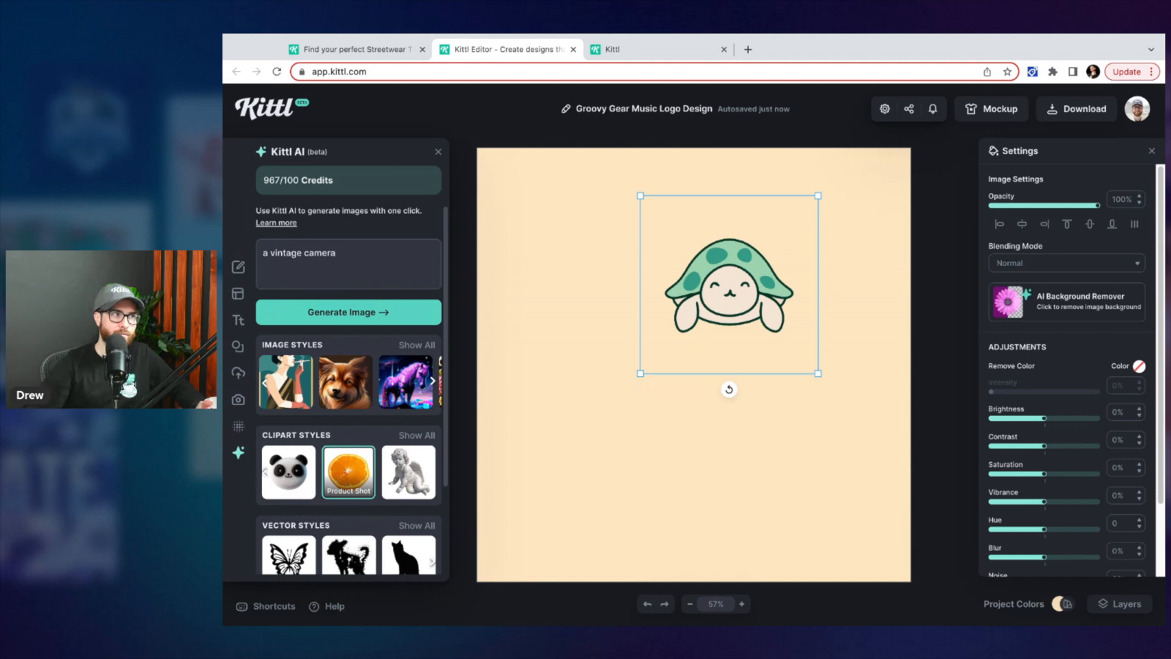
{"action": "left_click", "coordinate": [344, 313]}
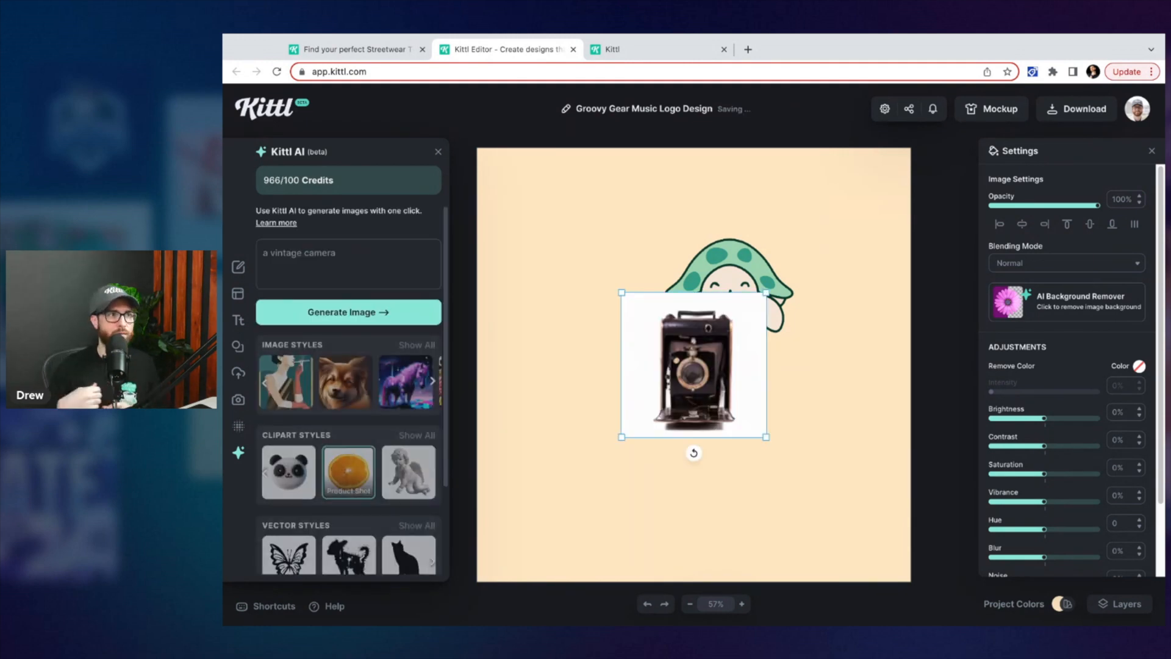
Move the camera image to the canvas's lower left and remove its background
{"action": "left_click_drag", "start_coordinate": [745, 321], "coordinate": [680, 296]}
{"action": "left_click_drag", "start_coordinate": [625, 412], "coordinate": [616, 424]}
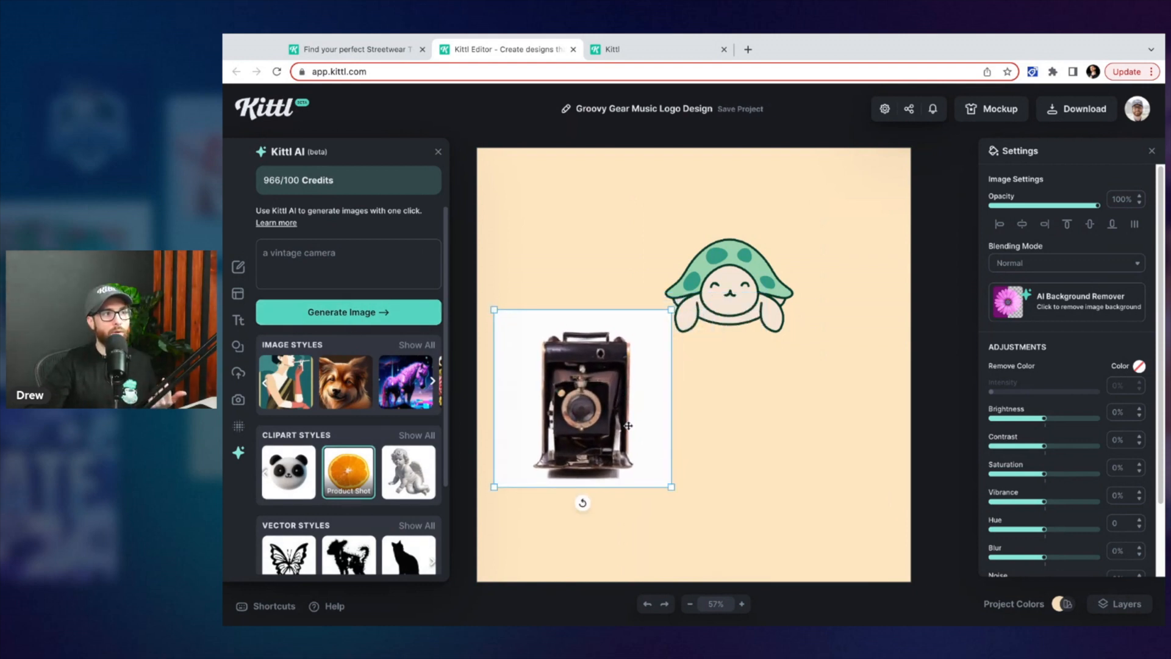
{"action": "left_click", "coordinate": [1046, 294]}
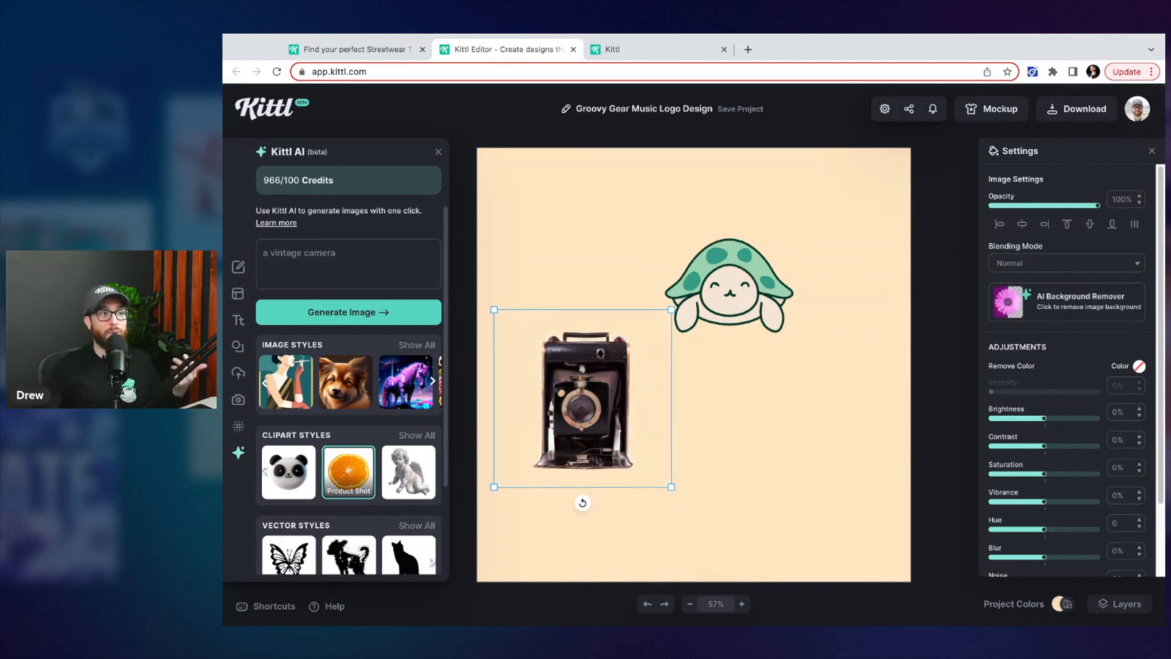
Enlarge the camera image slightly and shift it into place below the turtle
{"action": "left_click", "coordinate": [724, 421]}
{"action": "left_click_drag", "start_coordinate": [597, 414], "coordinate": [599, 430]}
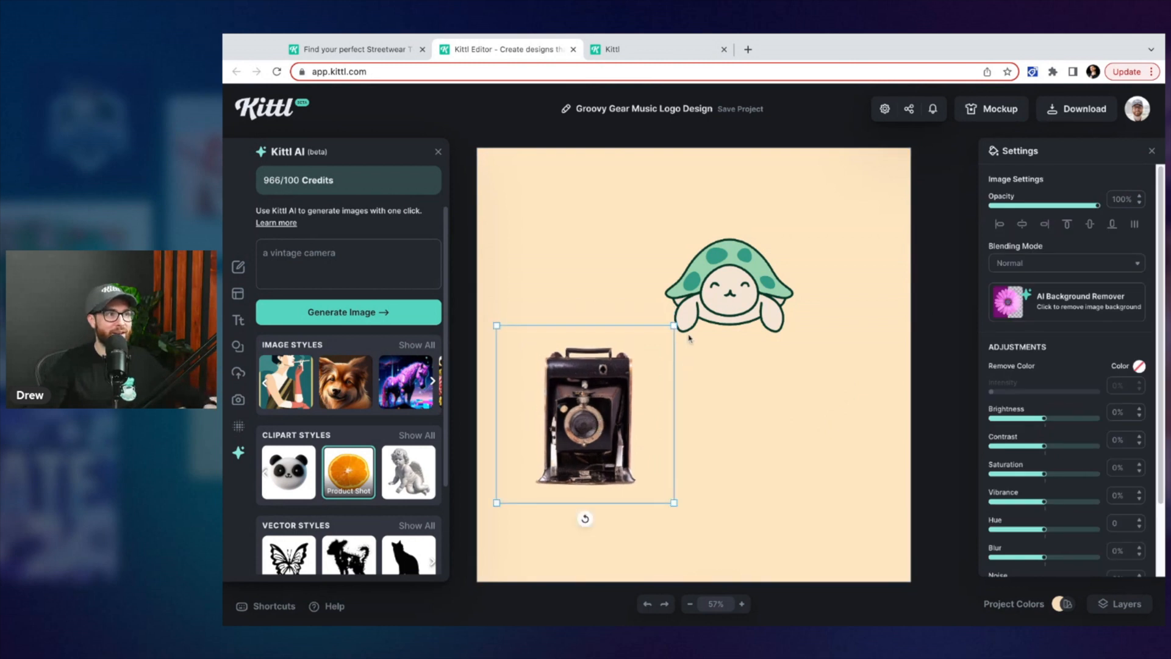
{"action": "left_click_drag", "start_coordinate": [674, 326], "coordinate": [693, 306]}
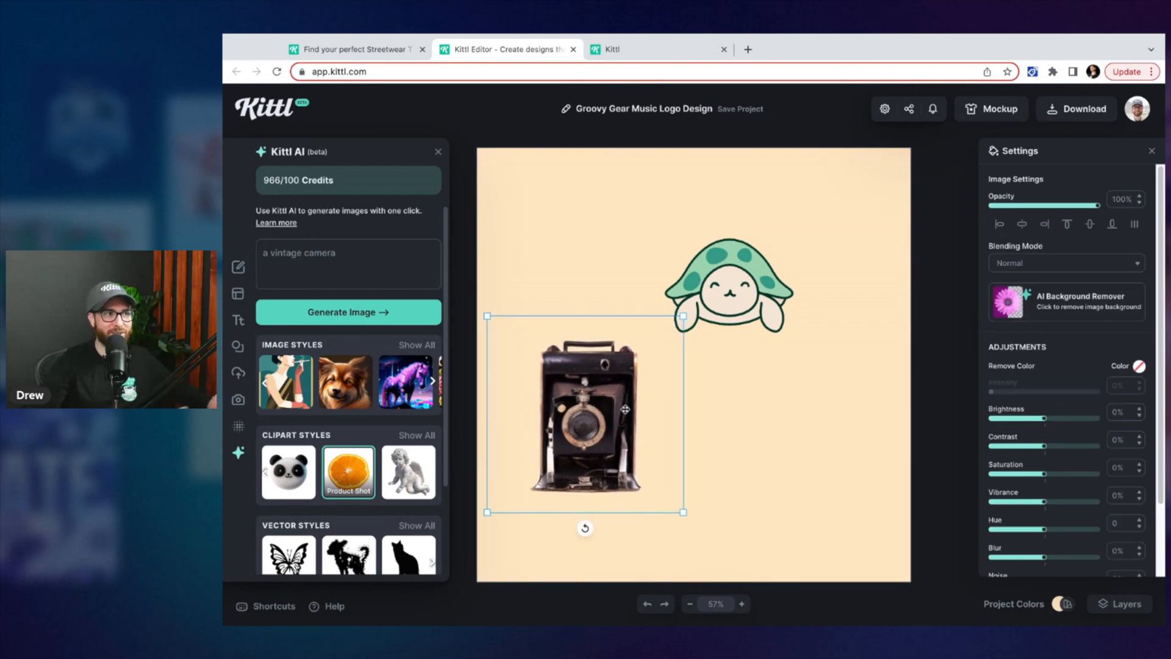
{"action": "left_click_drag", "start_coordinate": [620, 413], "coordinate": [625, 409]}
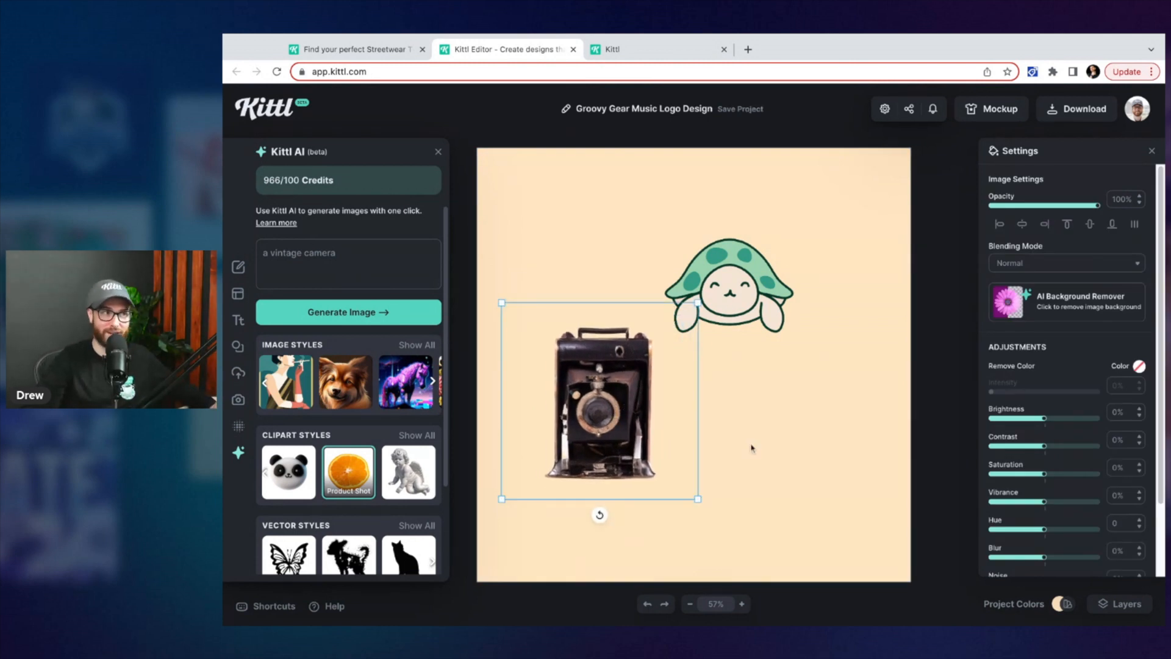
{"action": "left_click", "coordinate": [711, 436]}
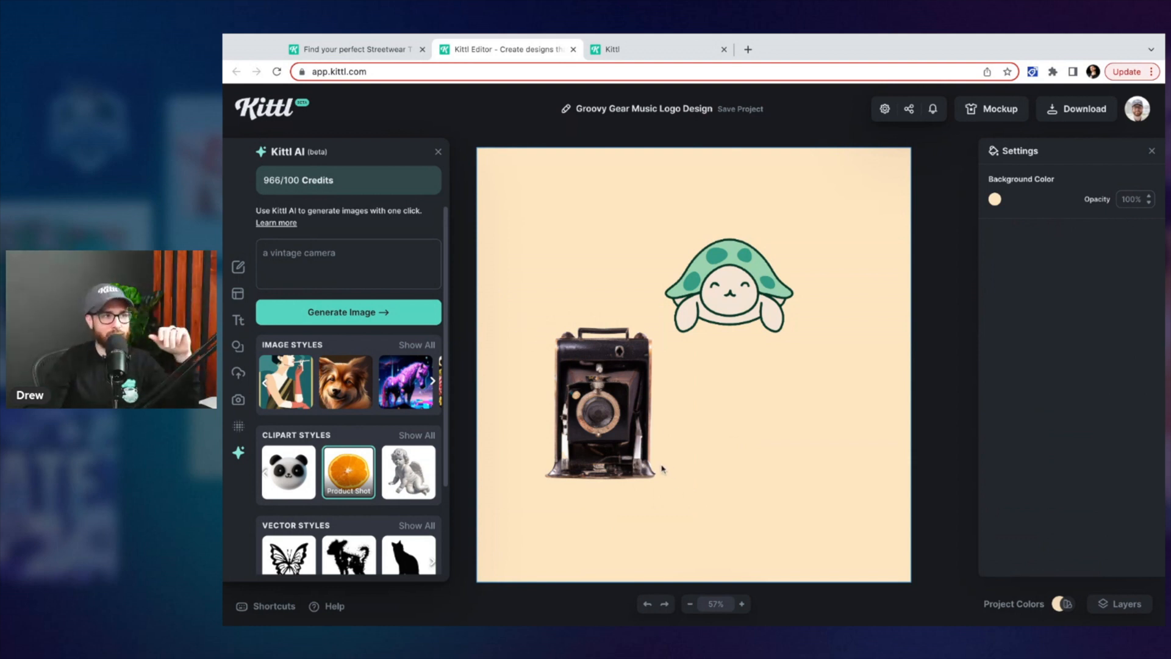
Arrange the camera at the lower left and shift the turtle slightly right toward the upper right
{"action": "left_click_drag", "start_coordinate": [634, 473], "coordinate": [631, 451]}
{"action": "left_click", "coordinate": [723, 474]}
{"action": "left_click_drag", "start_coordinate": [732, 308], "coordinate": [746, 306]}
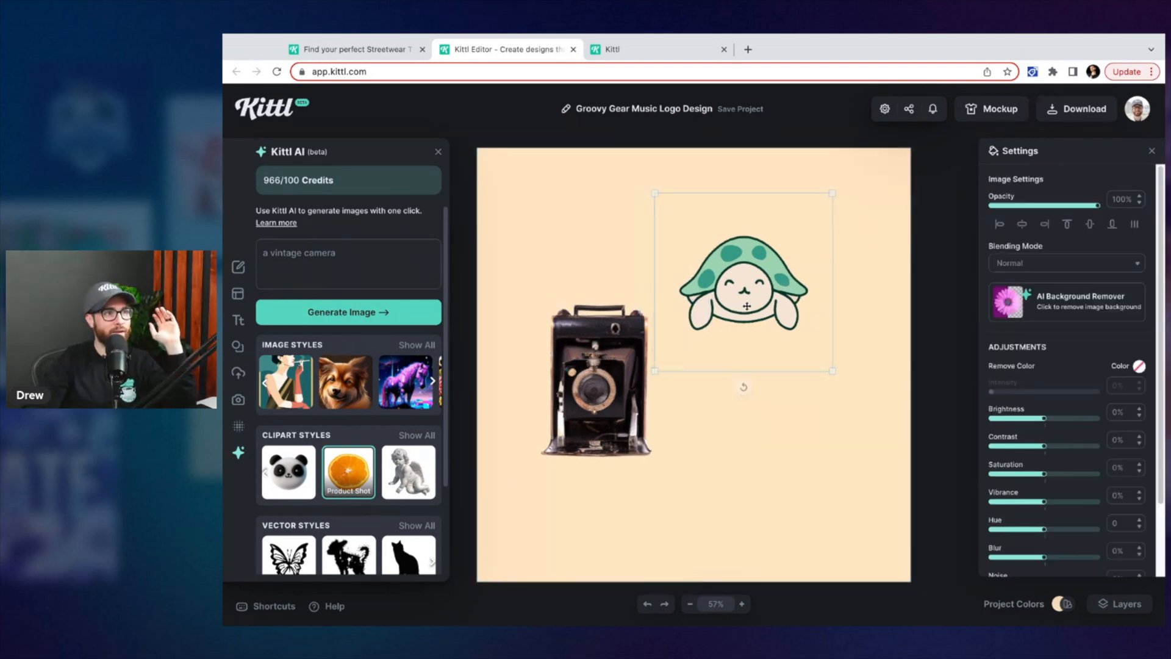
{"action": "left_click_drag", "start_coordinate": [636, 407], "coordinate": [629, 405]}
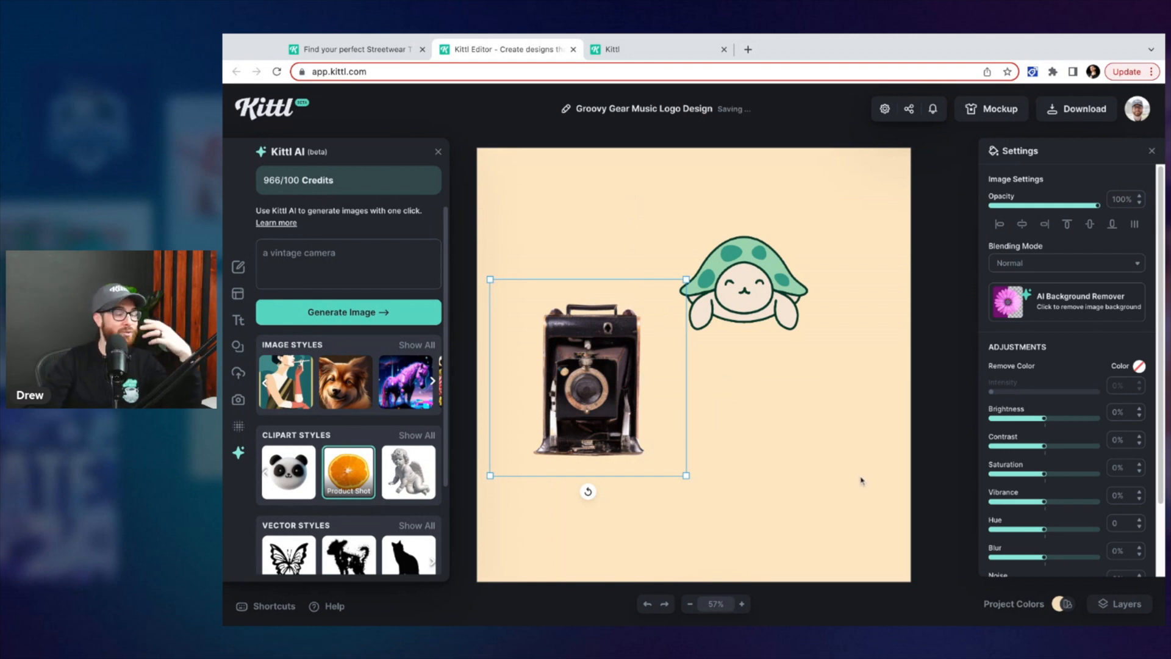
Clear the canvas by selecting the camera and turtle images together and deleting them
{"action": "left_click", "coordinate": [408, 443]}
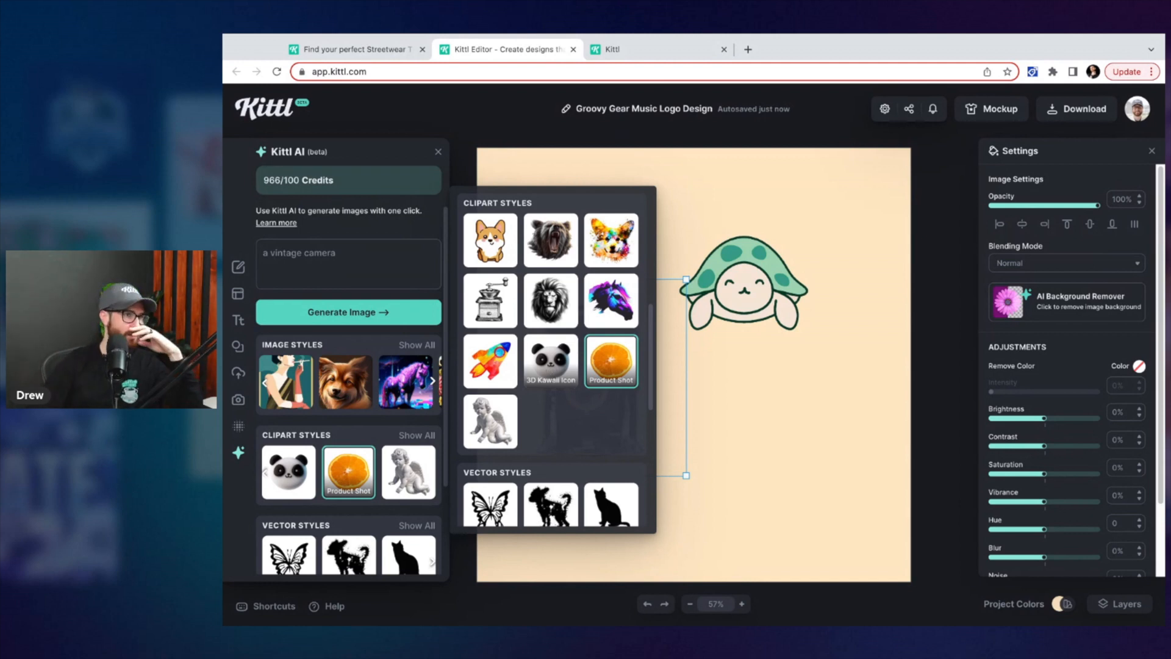
{"action": "left_click", "coordinate": [748, 393]}
{"action": "left_click_drag", "start_coordinate": [748, 392], "coordinate": [571, 251]}
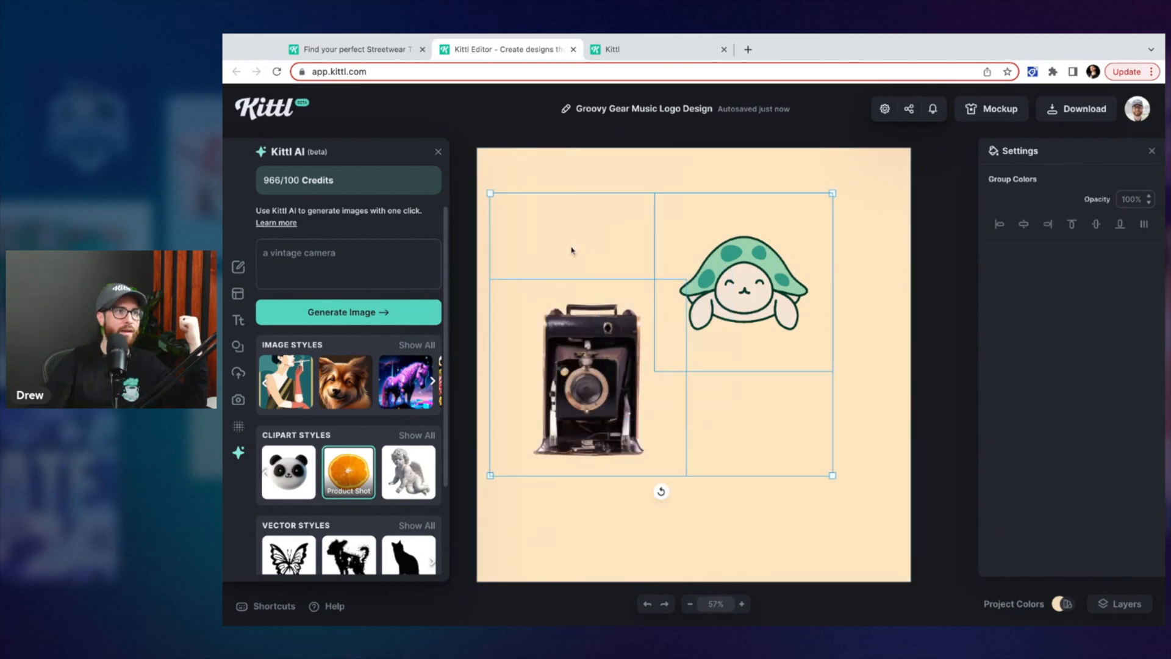
{"action": "key", "text": "Delete"}
Browse the Vector Styles examples in the Kittl AI prompt book tab, then return to the editor
{"action": "scroll", "coordinate": [341, 488], "scroll_direction": "down", "scroll_amount": 3}
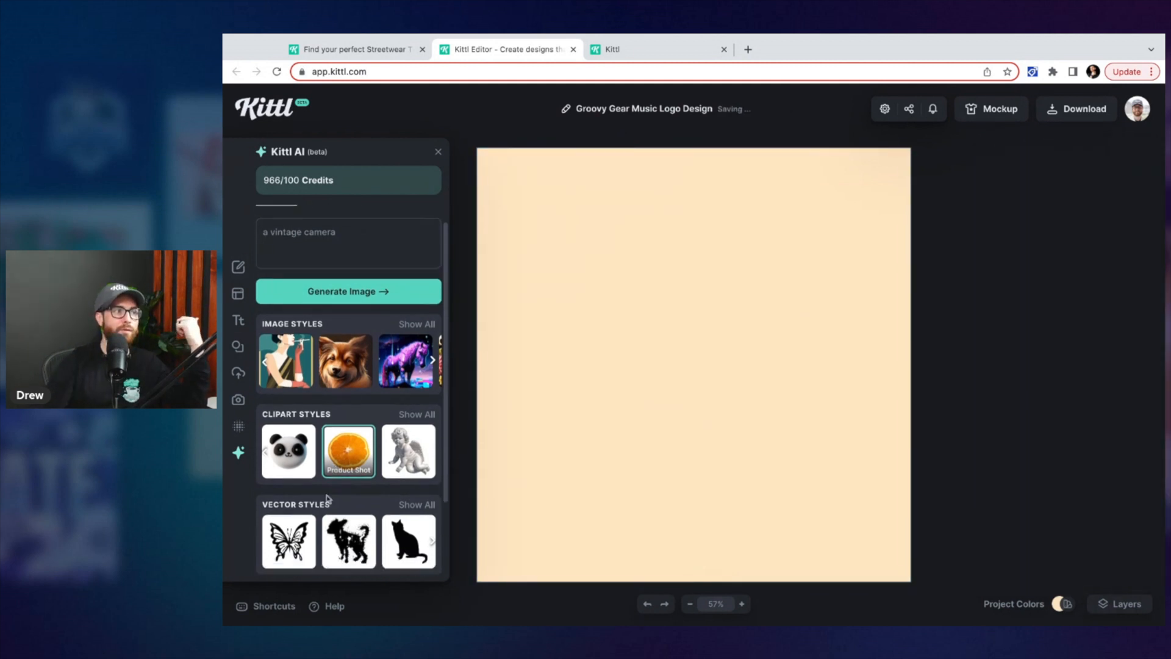
{"action": "scroll", "coordinate": [378, 346], "scroll_direction": "down", "scroll_amount": 2}
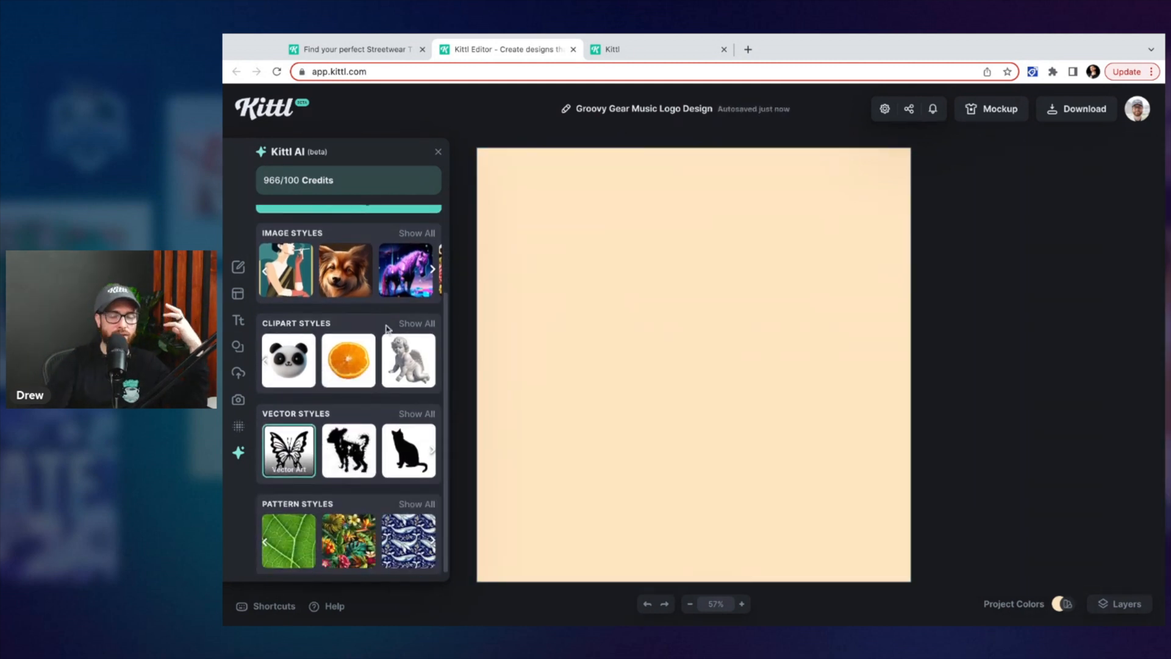
{"action": "left_click", "coordinate": [610, 49]}
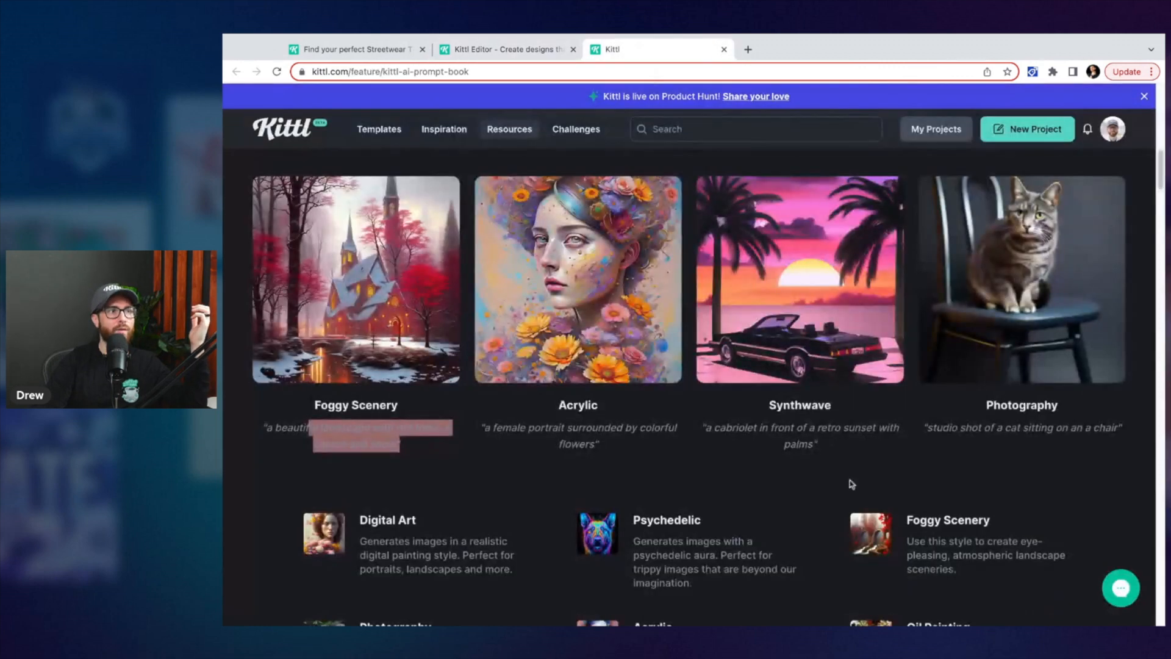
{"action": "scroll", "coordinate": [856, 497], "scroll_direction": "down", "scroll_amount": 10}
{"action": "scroll", "coordinate": [856, 497], "scroll_direction": "down", "scroll_amount": 15}
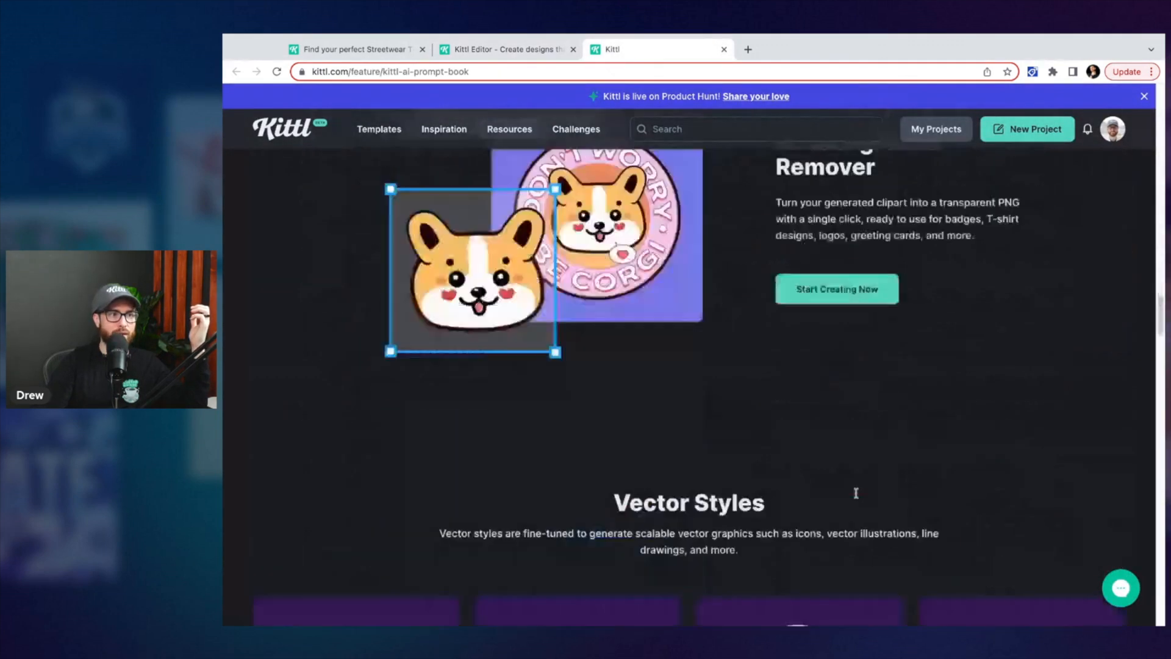
{"action": "scroll", "coordinate": [761, 527], "scroll_direction": "up", "scroll_amount": 1}
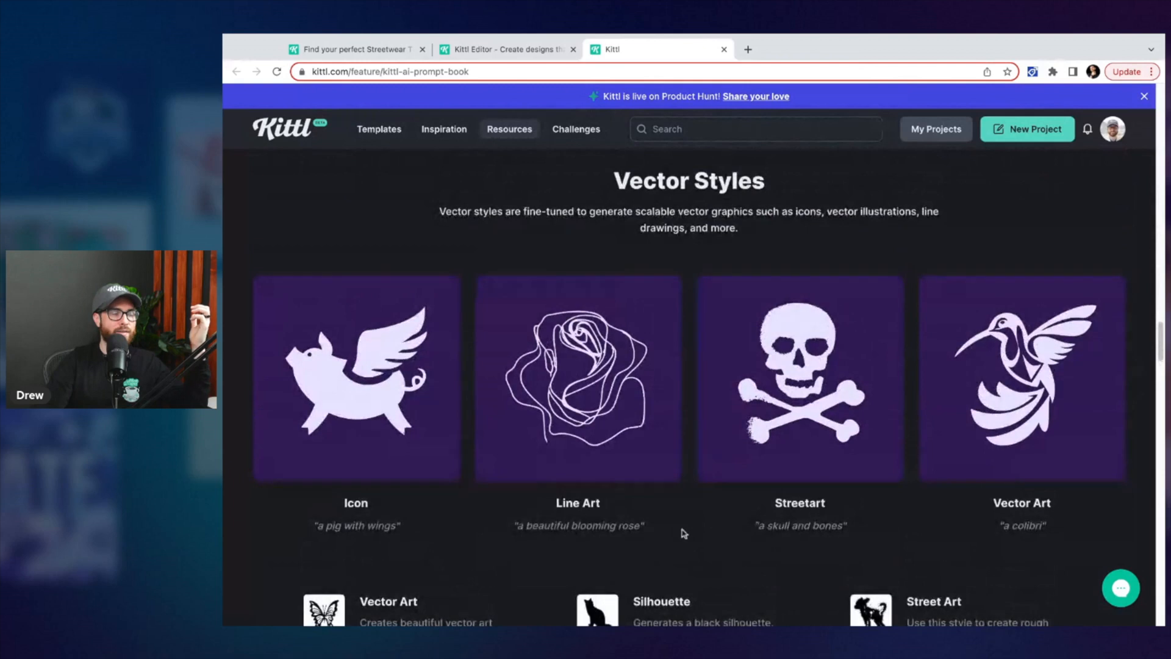
{"action": "scroll", "coordinate": [701, 531], "scroll_direction": "down", "scroll_amount": 2}
{"action": "scroll", "coordinate": [419, 544], "scroll_direction": "up", "scroll_amount": 1}
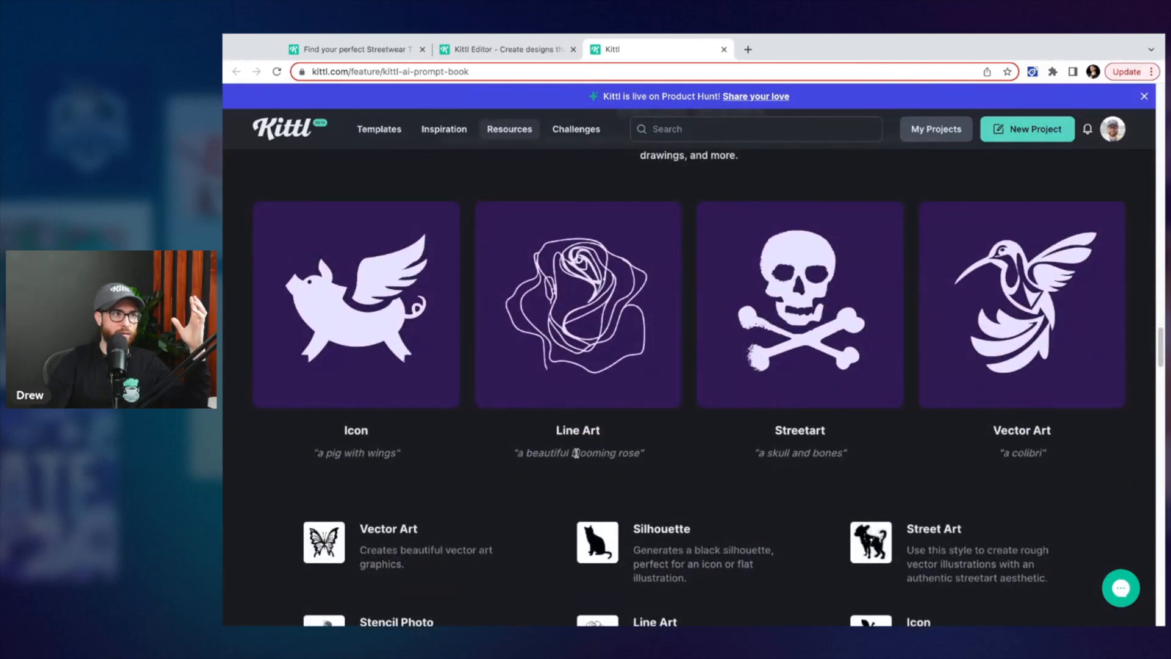
{"action": "scroll", "coordinate": [641, 472], "scroll_direction": "up", "scroll_amount": 1}
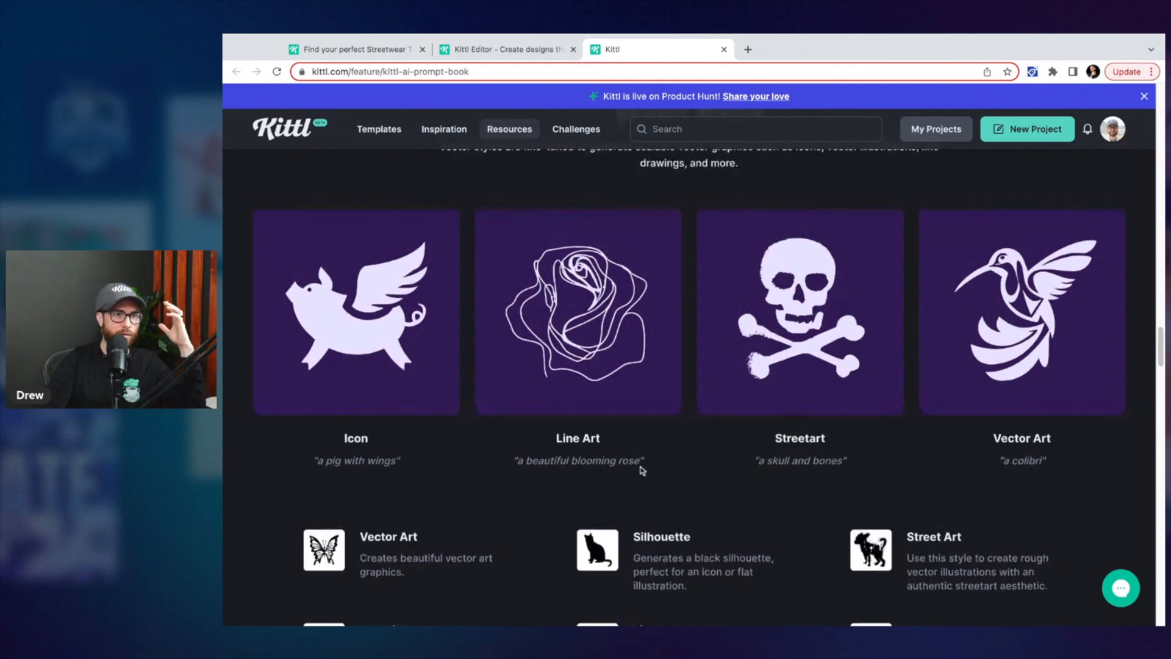
{"action": "scroll", "coordinate": [642, 470], "scroll_direction": "up", "scroll_amount": 1}
{"action": "left_click", "coordinate": [491, 55]}
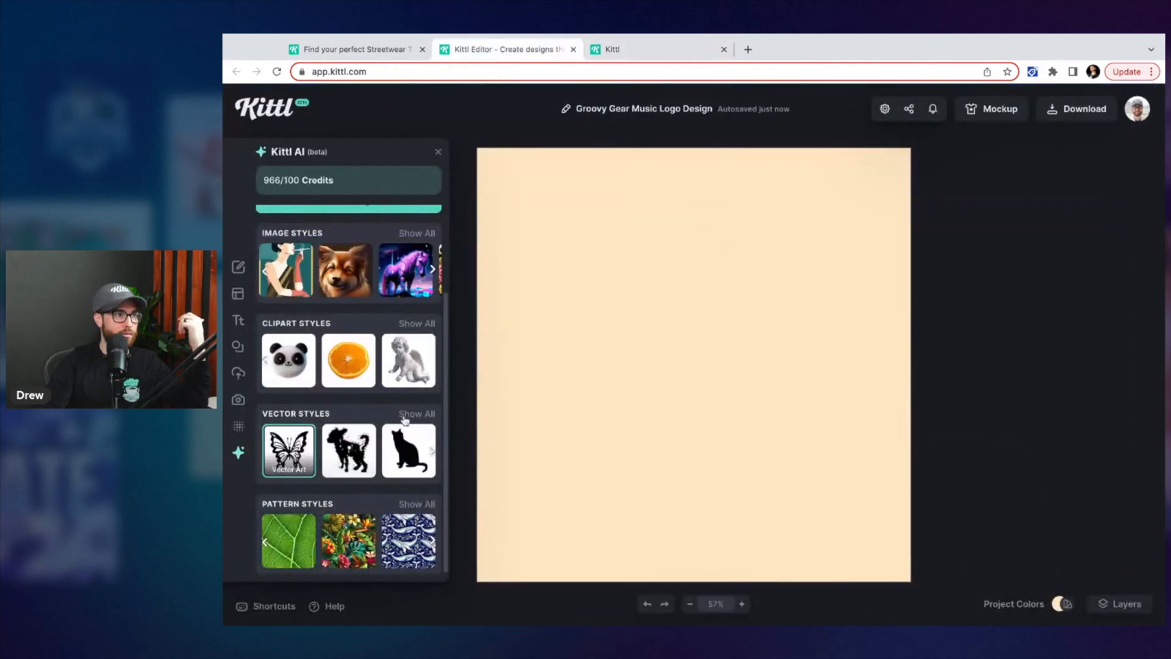
Generate an image of 'a blooming rose' using the Line Art vector style
{"action": "left_click", "coordinate": [404, 417]}
{"action": "left_click", "coordinate": [531, 312]}
{"action": "scroll", "coordinate": [259, 457], "scroll_direction": "up", "scroll_amount": 2}
{"action": "triple_click", "coordinate": [323, 273]}
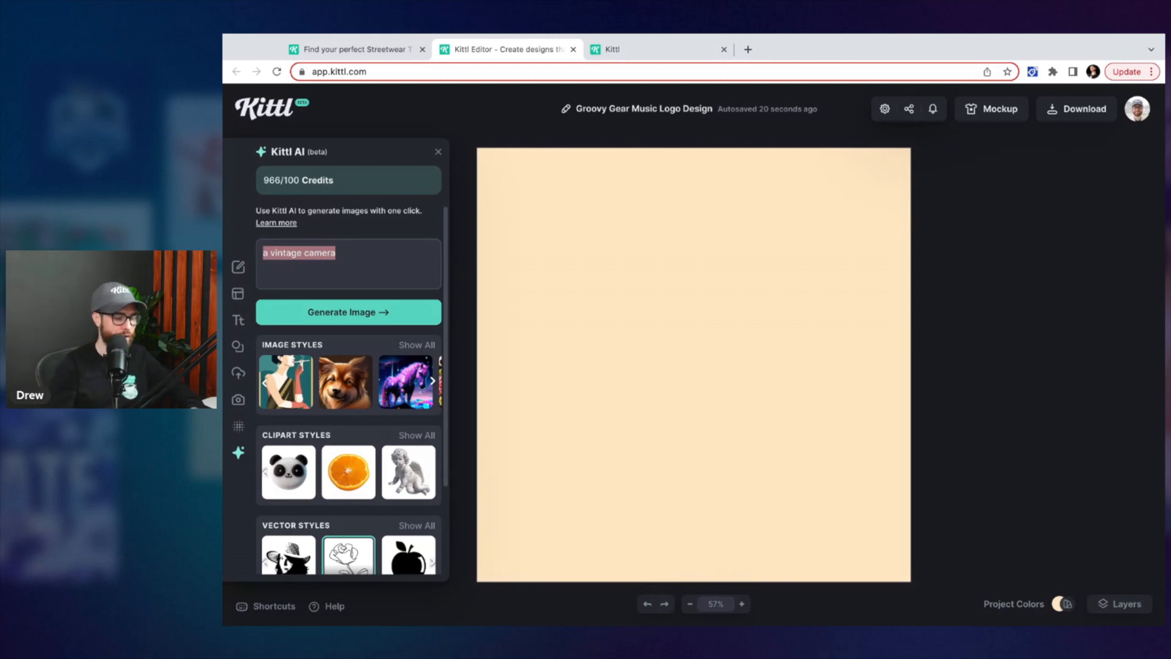
{"action": "type", "text": "a blooming rose"}
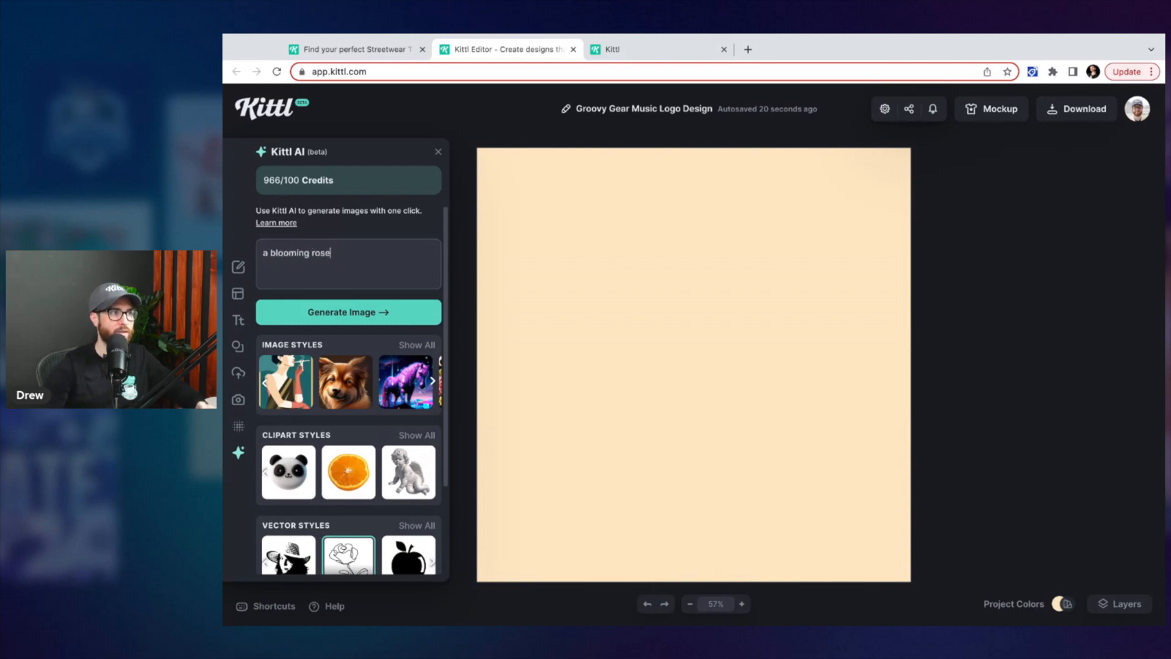
{"action": "left_click", "coordinate": [340, 310]}
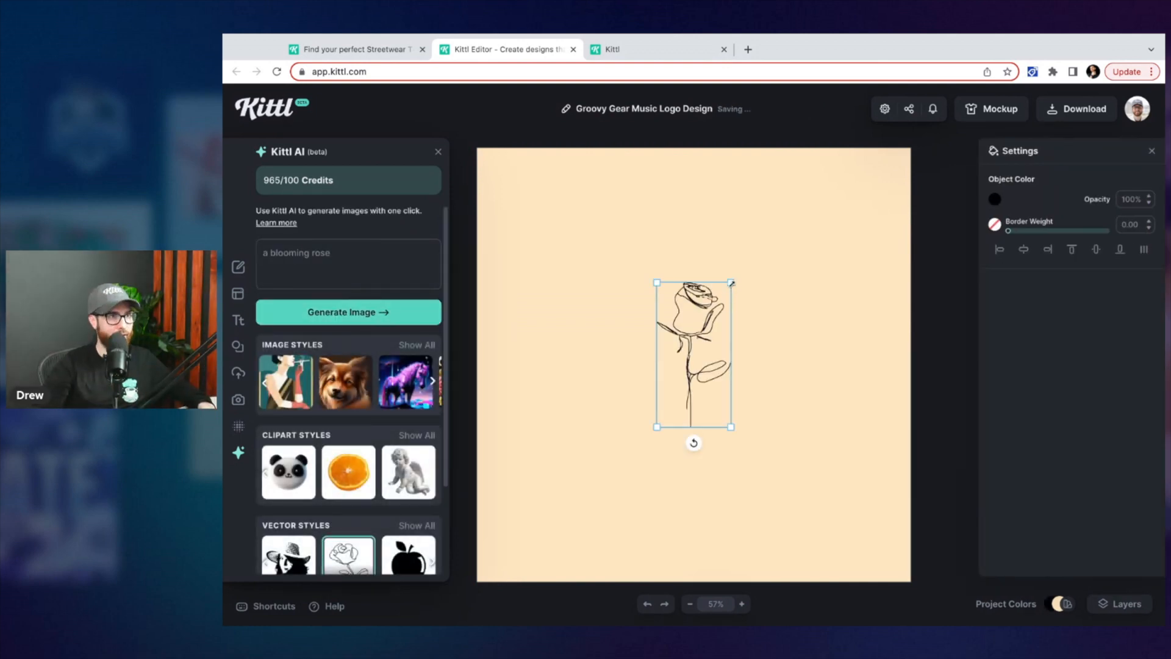
Enlarge the rose line drawing on the canvas
{"action": "left_click", "coordinate": [812, 298]}
{"action": "left_click", "coordinate": [727, 312]}
{"action": "left_click", "coordinate": [811, 406]}
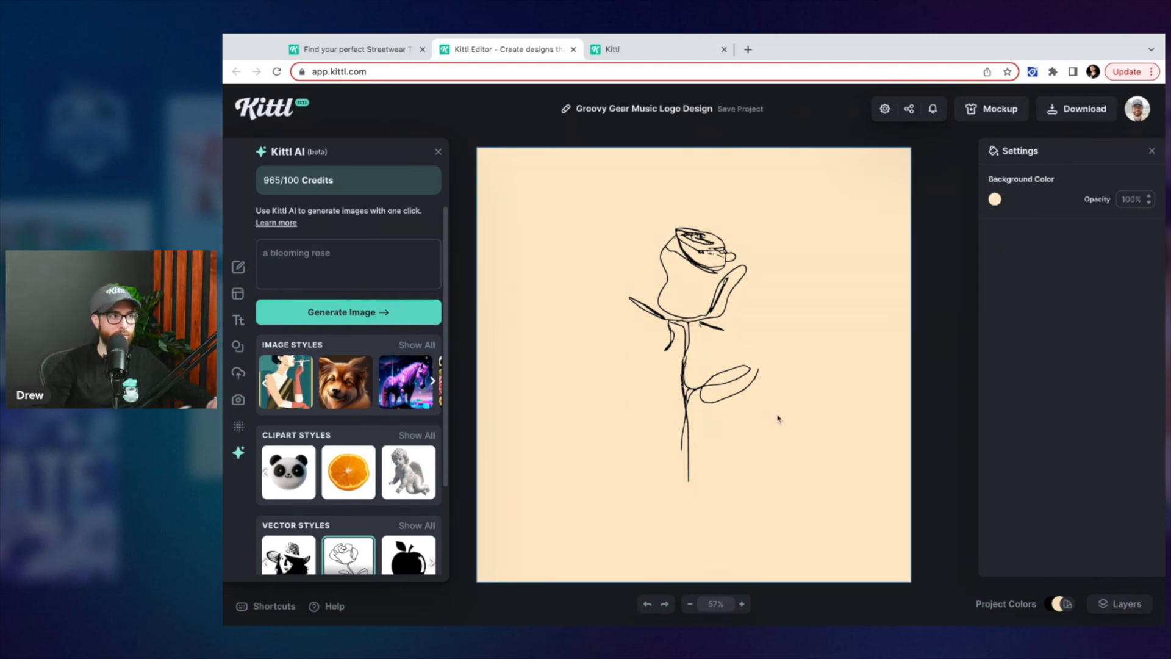
Delete the rose line drawing from the canvas
{"action": "scroll", "coordinate": [411, 504], "scroll_direction": "down", "scroll_amount": 3}
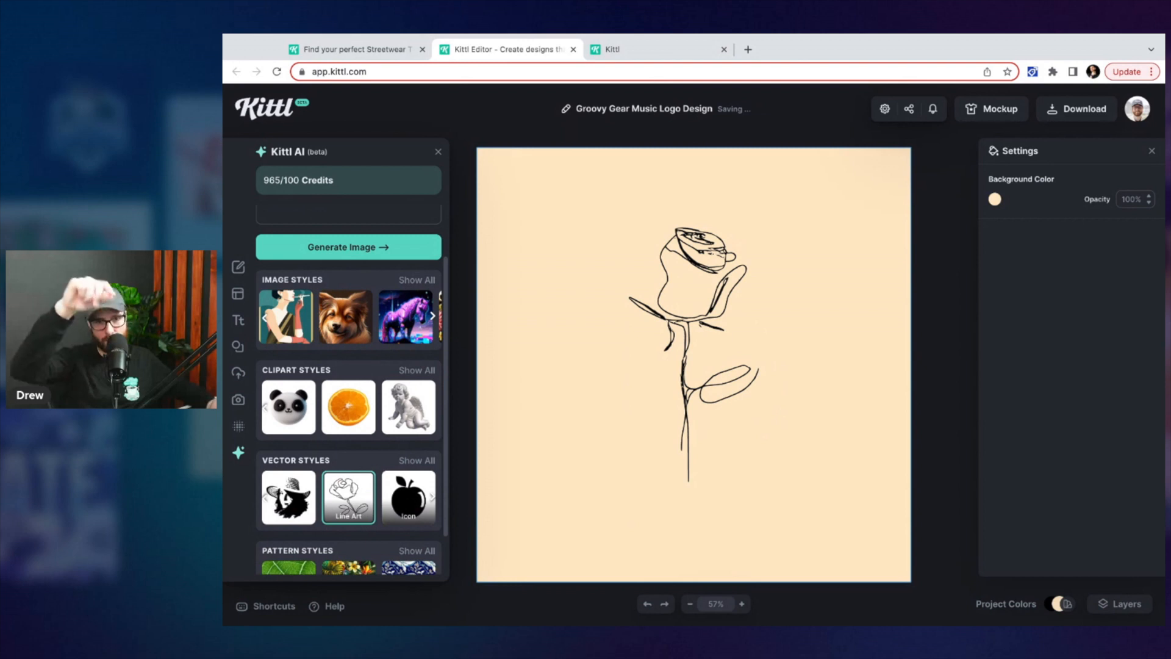
{"action": "left_click", "coordinate": [671, 315]}
{"action": "key", "text": "Delete"}
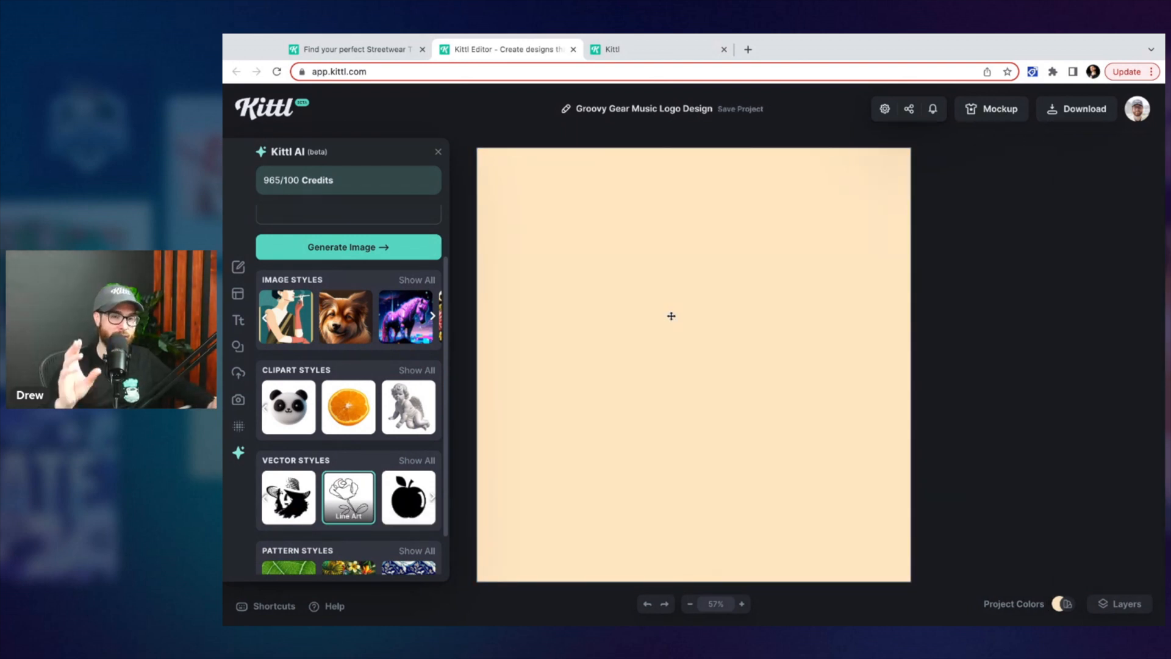
Select the Stencil Photo vector style and generate 'a bearded man with a top hat'
{"action": "scroll", "coordinate": [390, 426], "scroll_direction": "up", "scroll_amount": 2}
{"action": "scroll", "coordinate": [390, 439], "scroll_direction": "down", "scroll_amount": 3}
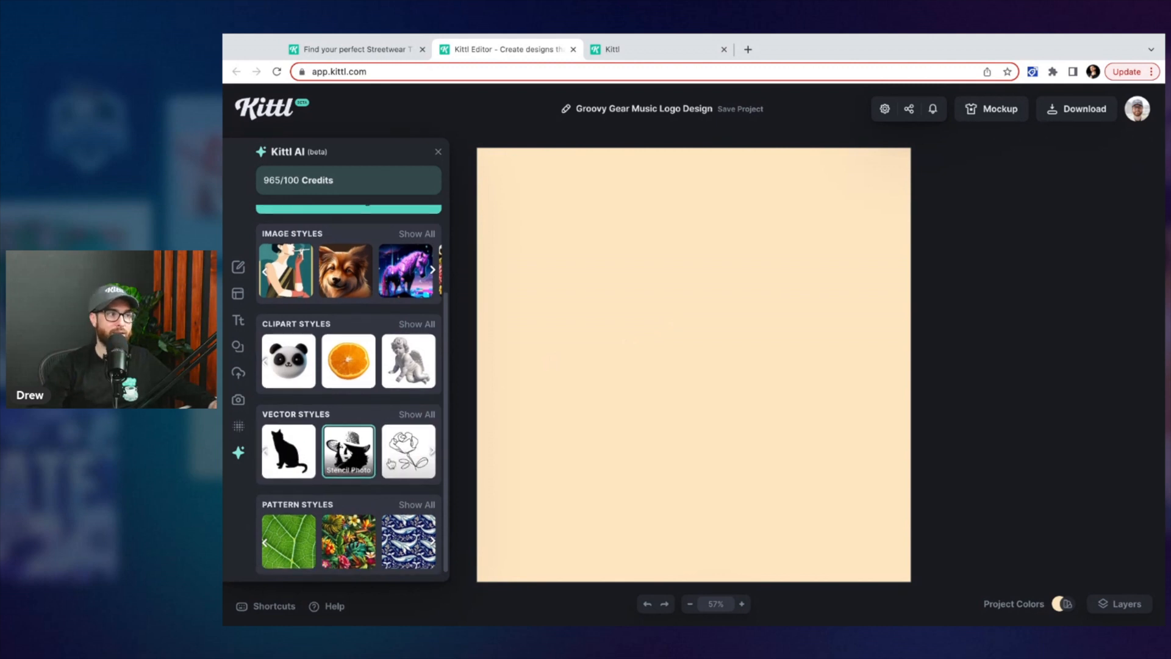
{"action": "scroll", "coordinate": [361, 337], "scroll_direction": "up", "scroll_amount": 3}
{"action": "triple_click", "coordinate": [343, 261]}
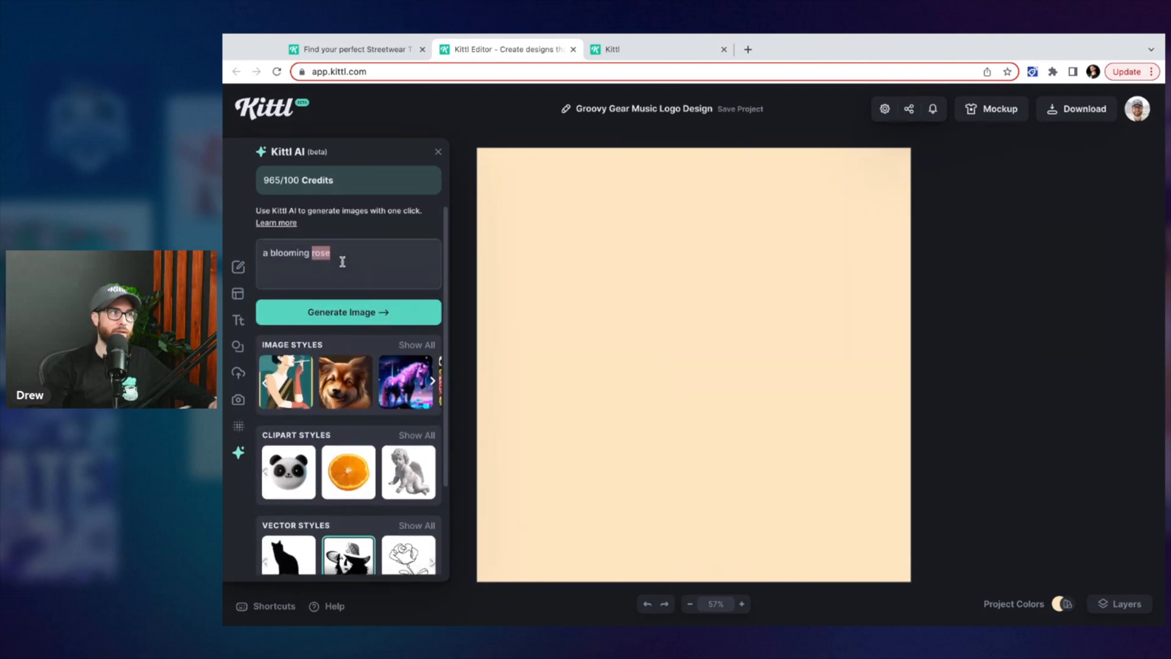
{"action": "key", "text": "BackSpace"}
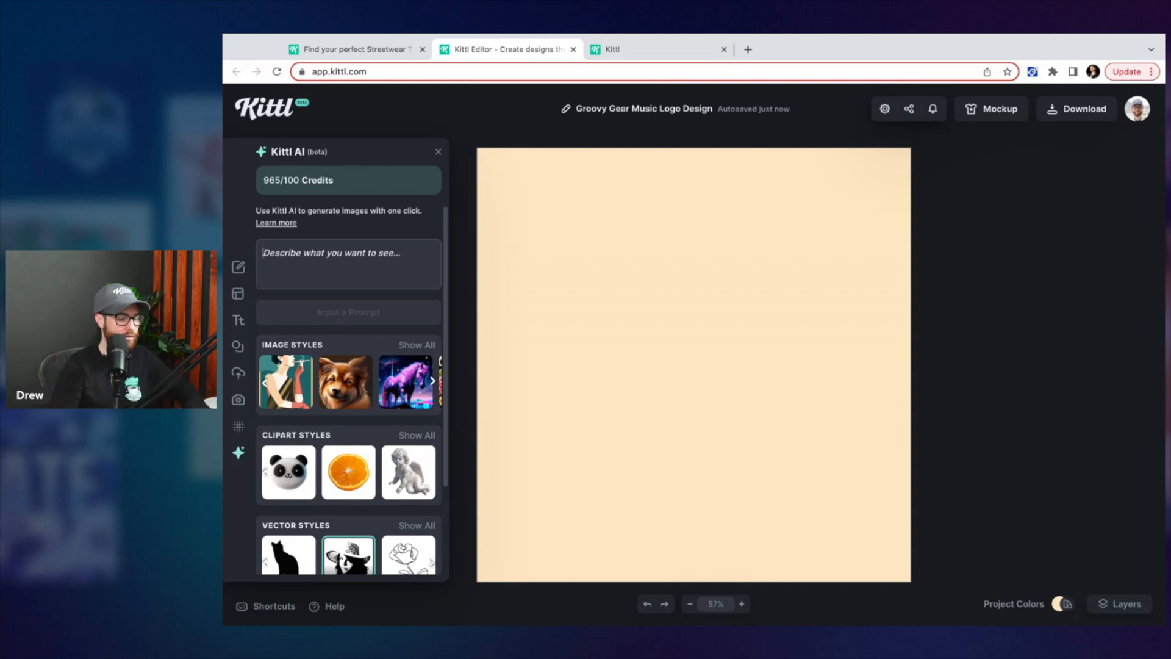
{"action": "type", "text": "a bearded man wih"}
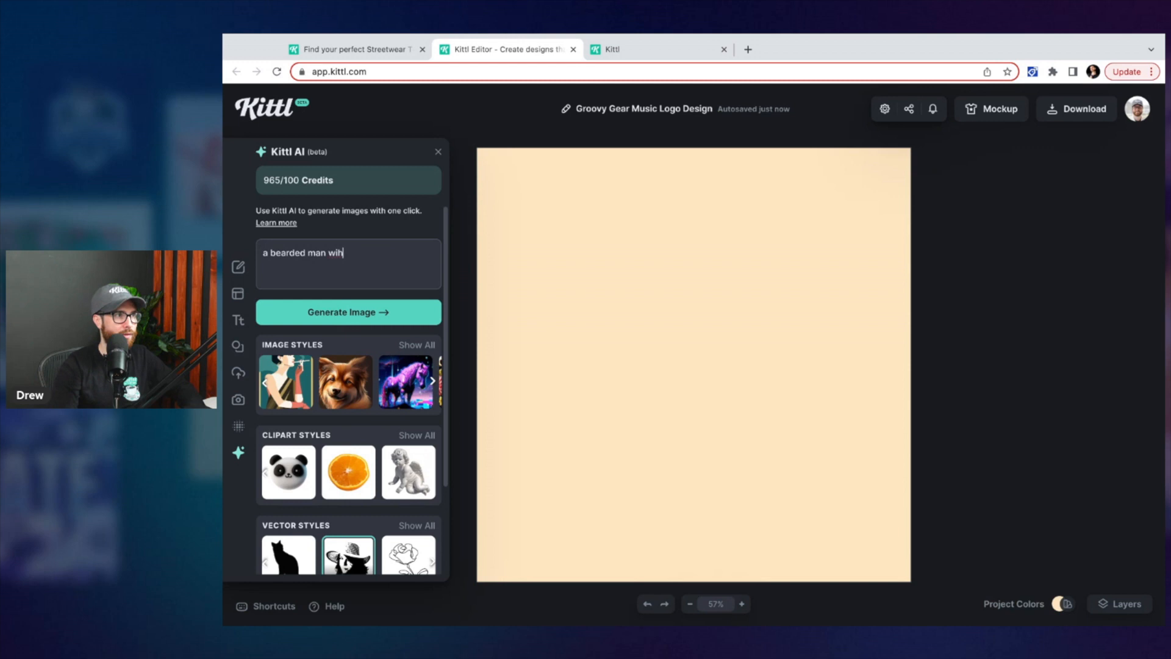
{"action": "key", "text": "BackSpace"}
{"action": "key", "text": "BackSpace"}
{"action": "key", "text": "BackSpace"}
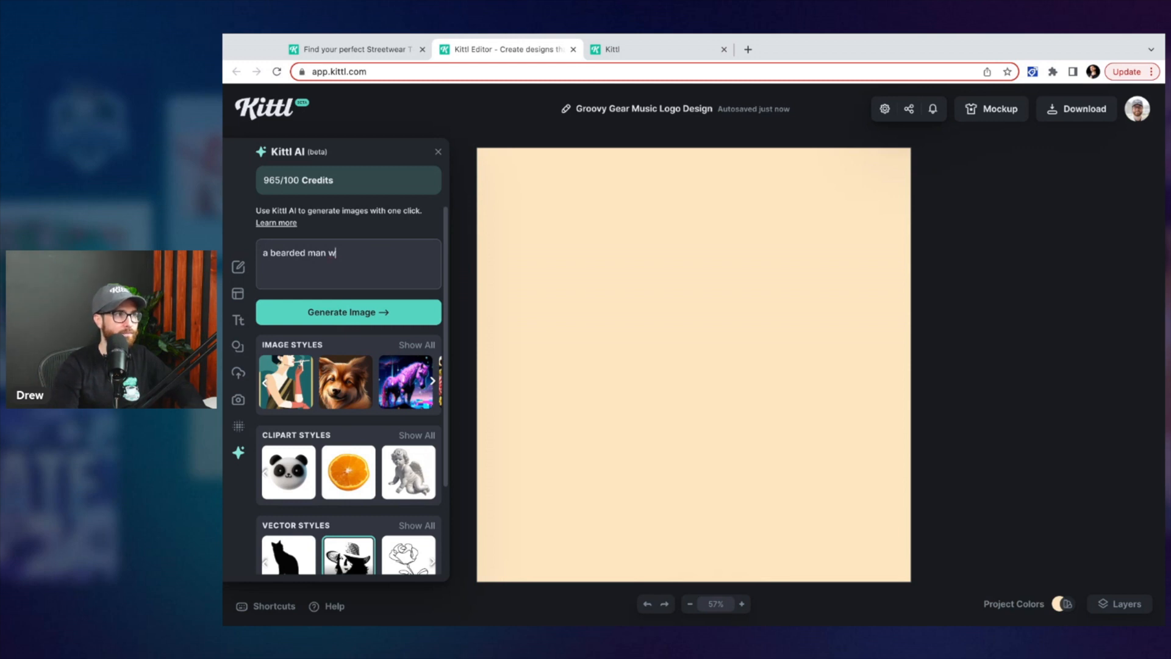
{"action": "type", "text": "a top hat"}
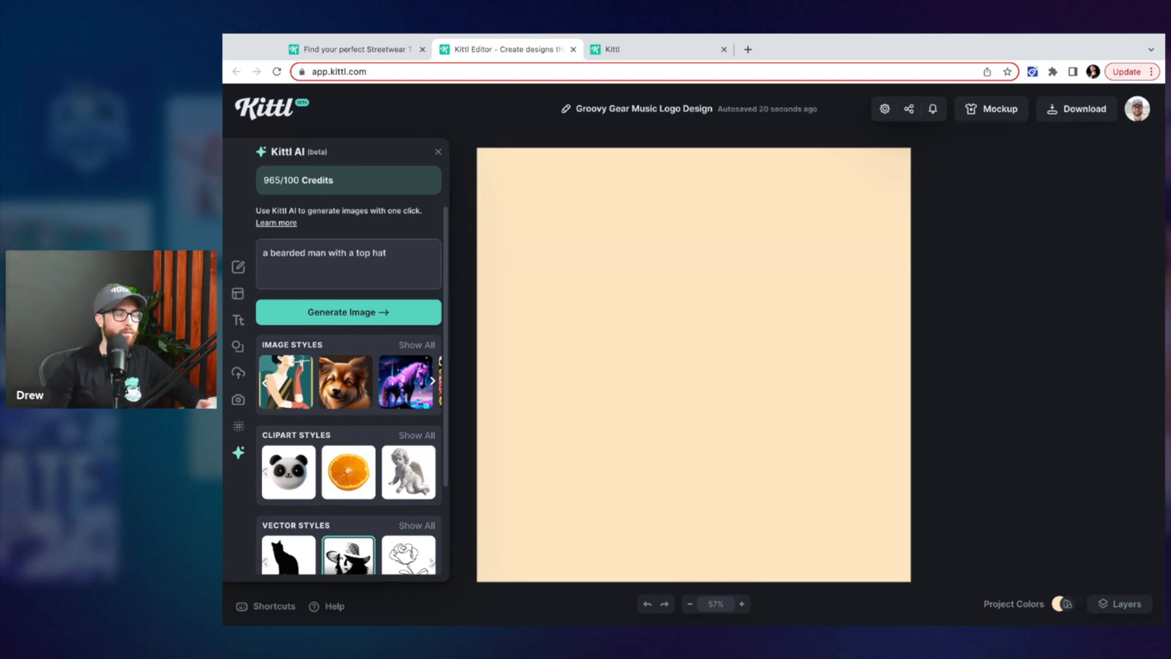
{"action": "left_click", "coordinate": [355, 311]}
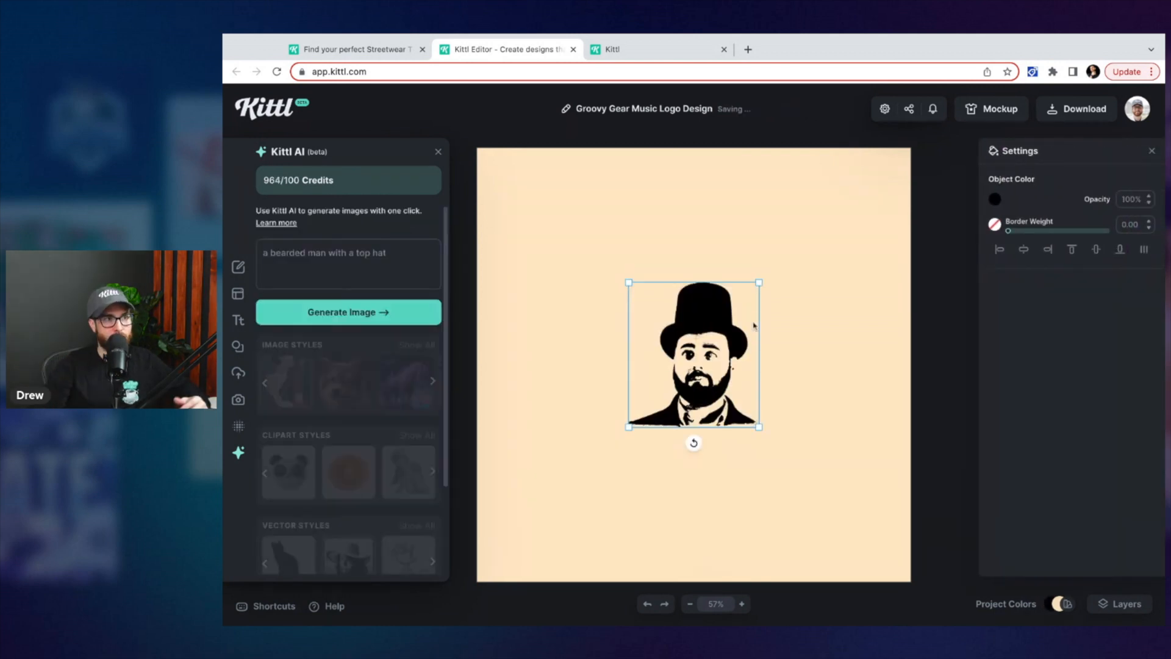
Enlarge the bearded man image and adjust its object color
{"action": "left_click_drag", "start_coordinate": [761, 280], "coordinate": [778, 262]}
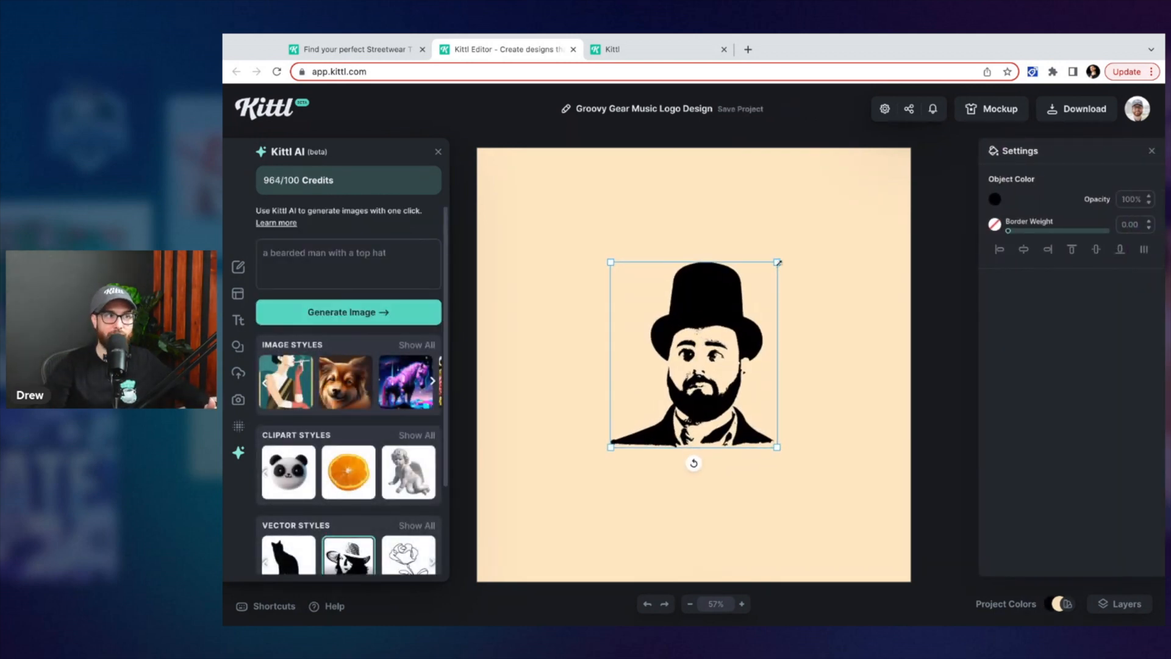
{"action": "left_click", "coordinate": [994, 202]}
{"action": "left_click_drag", "start_coordinate": [932, 316], "coordinate": [903, 311]}
Delete the bearded man image from the canvas
{"action": "left_click", "coordinate": [686, 233]}
{"action": "left_click", "coordinate": [710, 327]}
{"action": "key", "text": "Delete"}
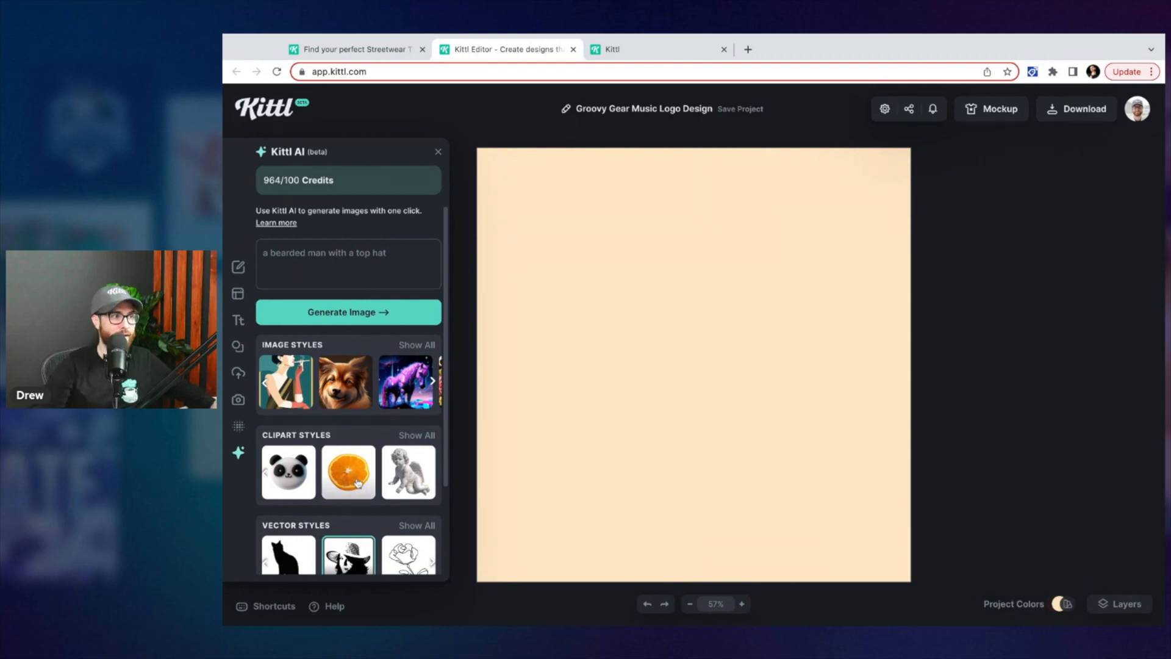
Browse the full vector style gallery and the pattern styles in the Kittl AI panel
{"action": "scroll", "coordinate": [359, 480], "scroll_direction": "down", "scroll_amount": 2}
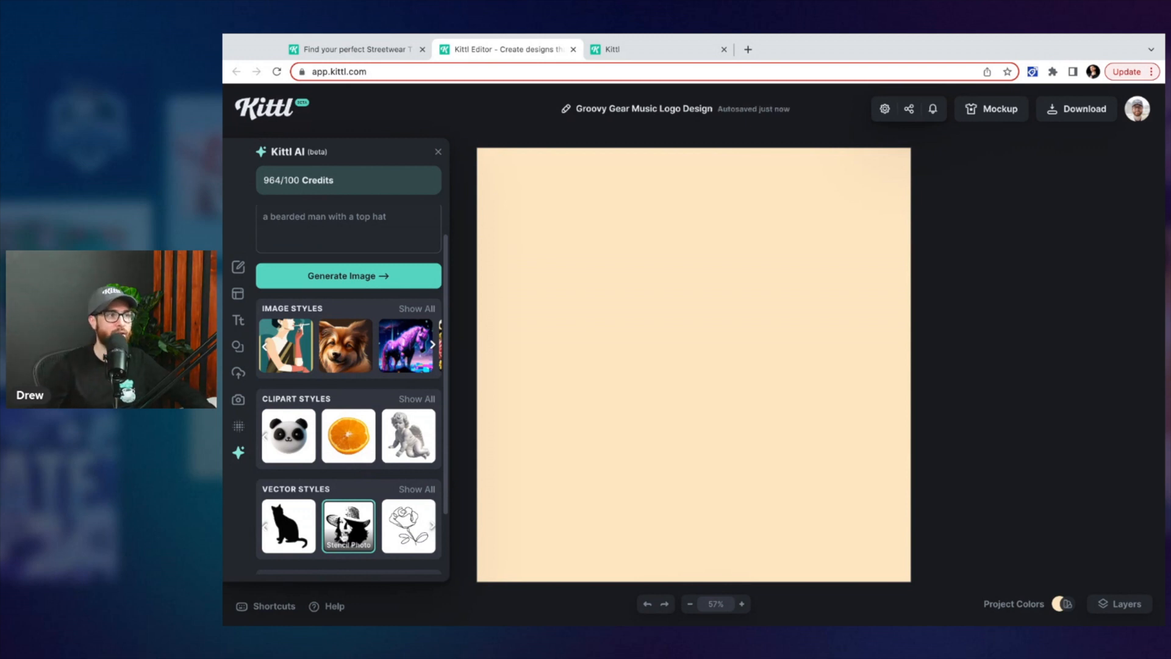
{"action": "scroll", "coordinate": [345, 536], "scroll_direction": "left", "scroll_amount": 2}
{"action": "scroll", "coordinate": [348, 525], "scroll_direction": "right", "scroll_amount": 2}
{"action": "scroll", "coordinate": [348, 525], "scroll_direction": "left", "scroll_amount": 2}
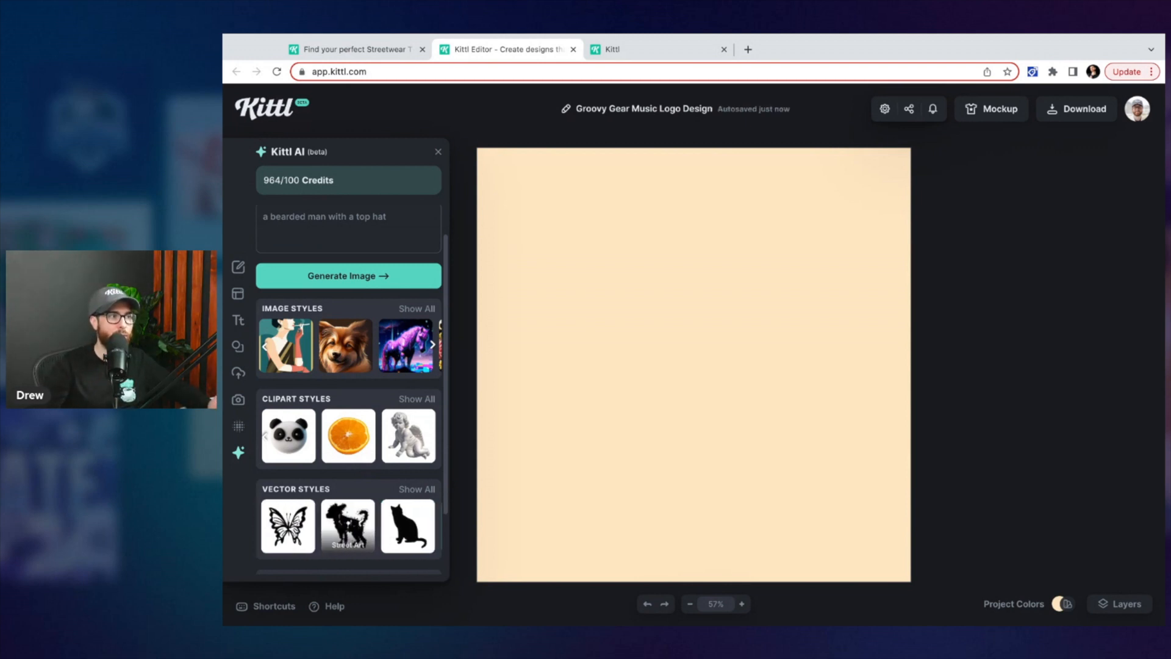
{"action": "left_click", "coordinate": [431, 489]}
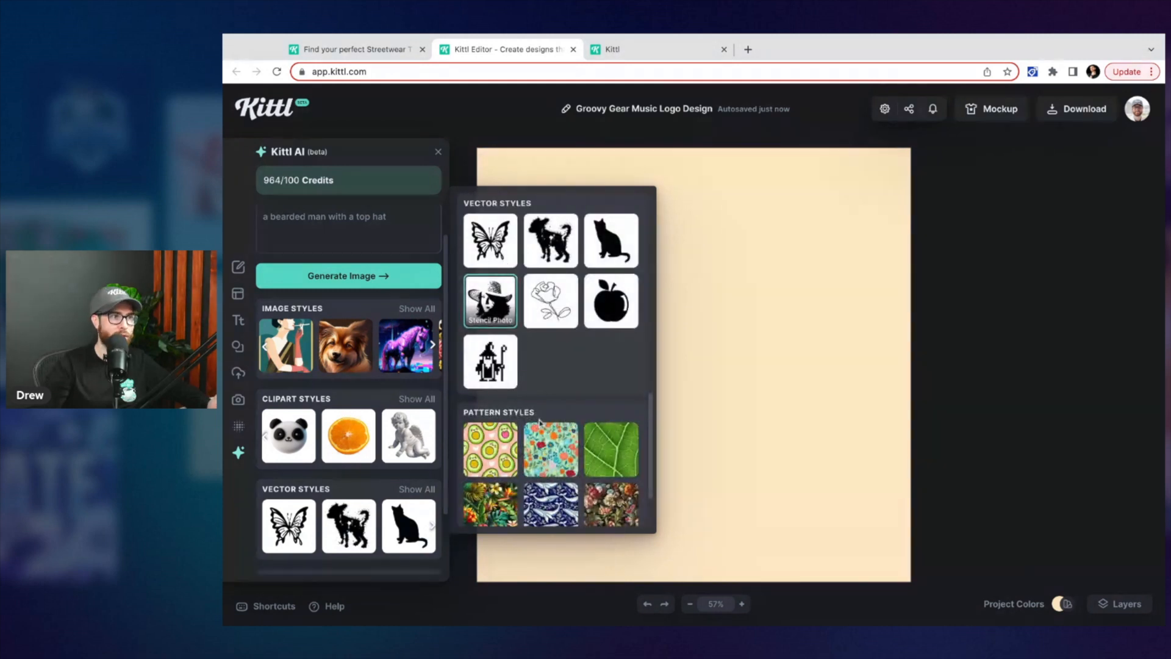
{"action": "scroll", "coordinate": [586, 358], "scroll_direction": "up", "scroll_amount": 4}
{"action": "scroll", "coordinate": [587, 359], "scroll_direction": "up", "scroll_amount": 2}
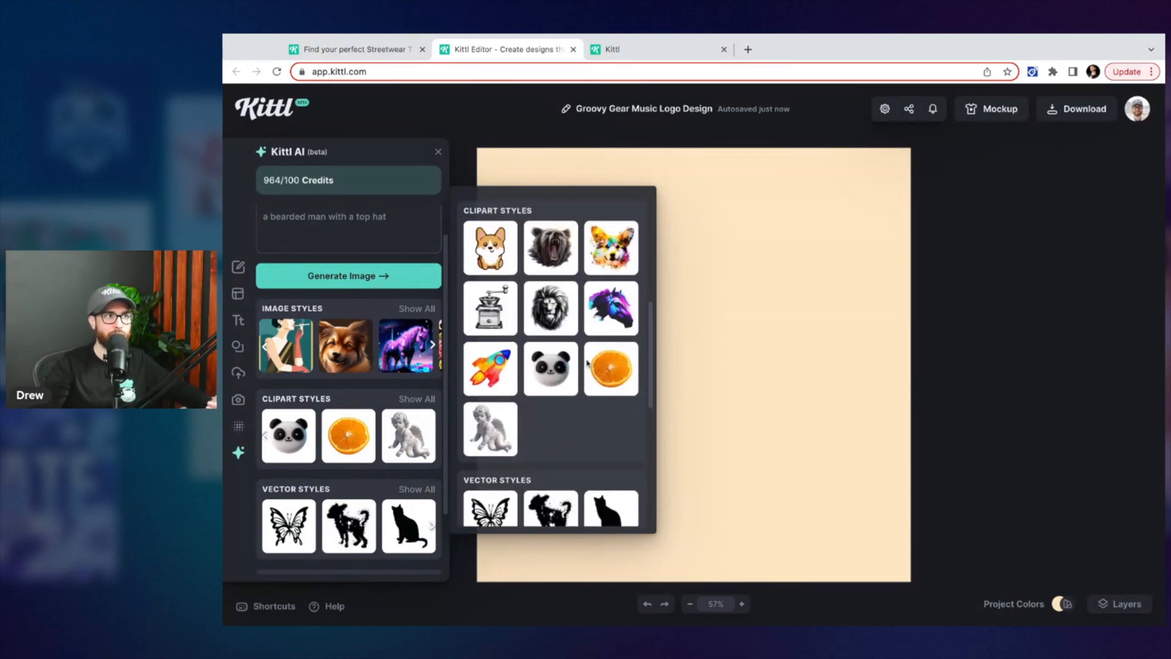
{"action": "scroll", "coordinate": [582, 390], "scroll_direction": "down", "scroll_amount": 5}
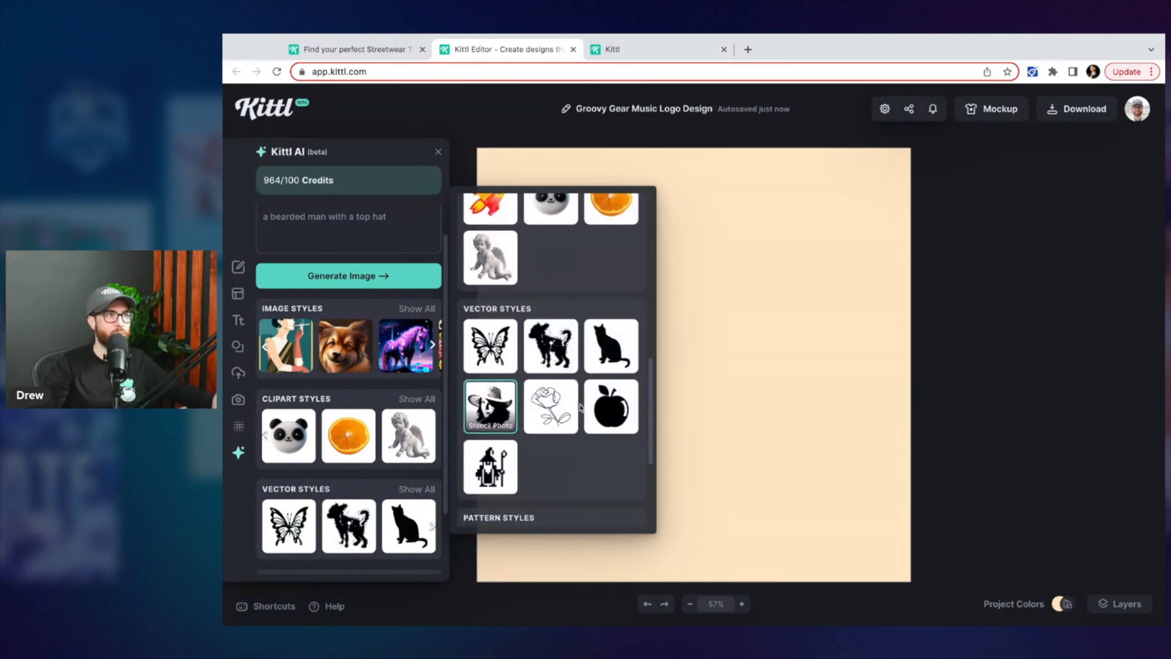
{"action": "scroll", "coordinate": [580, 407], "scroll_direction": "up", "scroll_amount": 1}
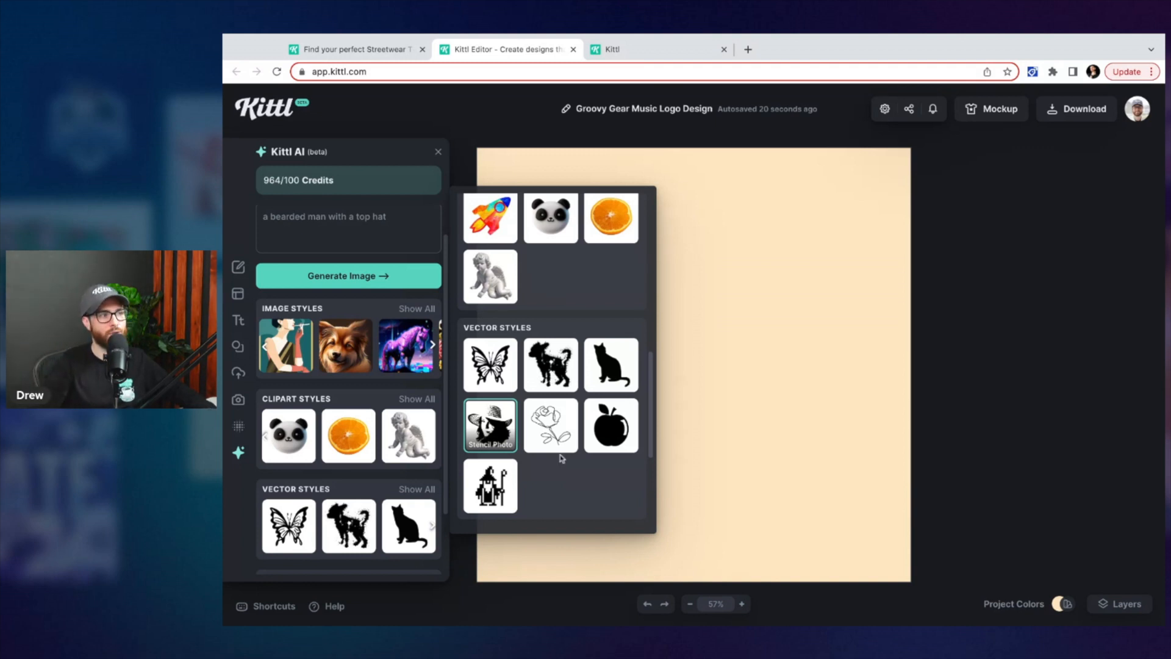
{"action": "scroll", "coordinate": [292, 464], "scroll_direction": "down", "scroll_amount": 2}
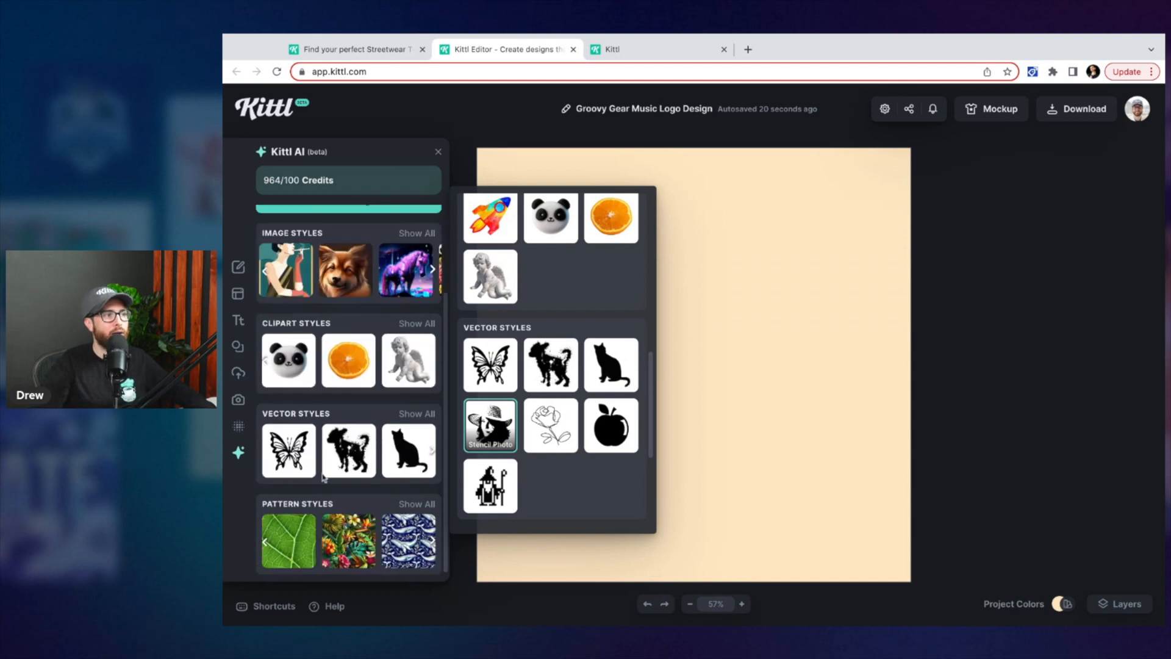
{"action": "left_click", "coordinate": [402, 505]}
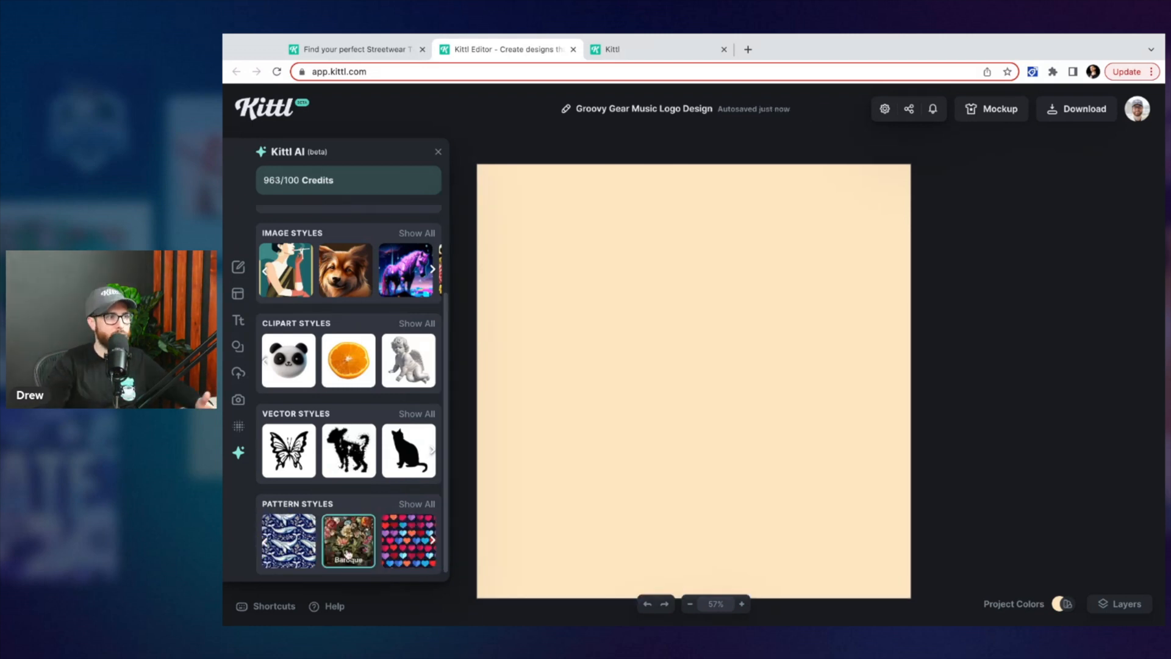
Review the Pattern Styles examples in the Kittl AI prompt book tab
{"action": "left_click", "coordinate": [660, 50]}
{"action": "scroll", "coordinate": [762, 407], "scroll_direction": "down", "scroll_amount": 6}
{"action": "scroll", "coordinate": [762, 406], "scroll_direction": "down", "scroll_amount": 4}
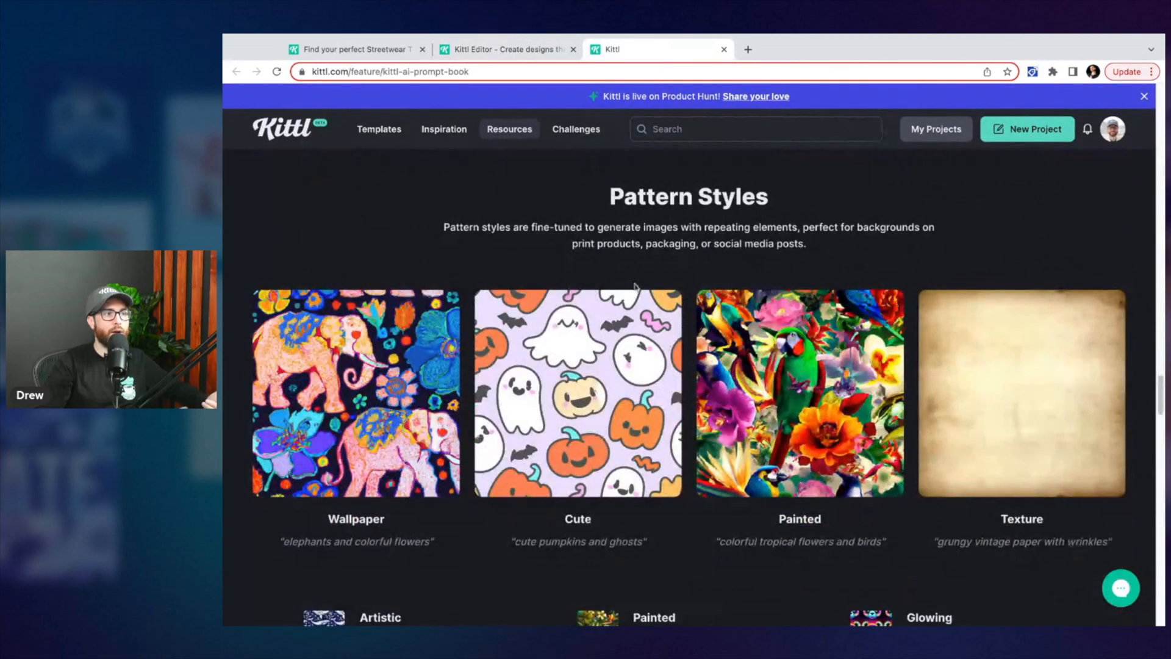
{"action": "scroll", "coordinate": [770, 359], "scroll_direction": "down", "scroll_amount": 3}
{"action": "scroll", "coordinate": [521, 367], "scroll_direction": "down", "scroll_amount": 1}
{"action": "scroll", "coordinate": [735, 416], "scroll_direction": "down", "scroll_amount": 3}
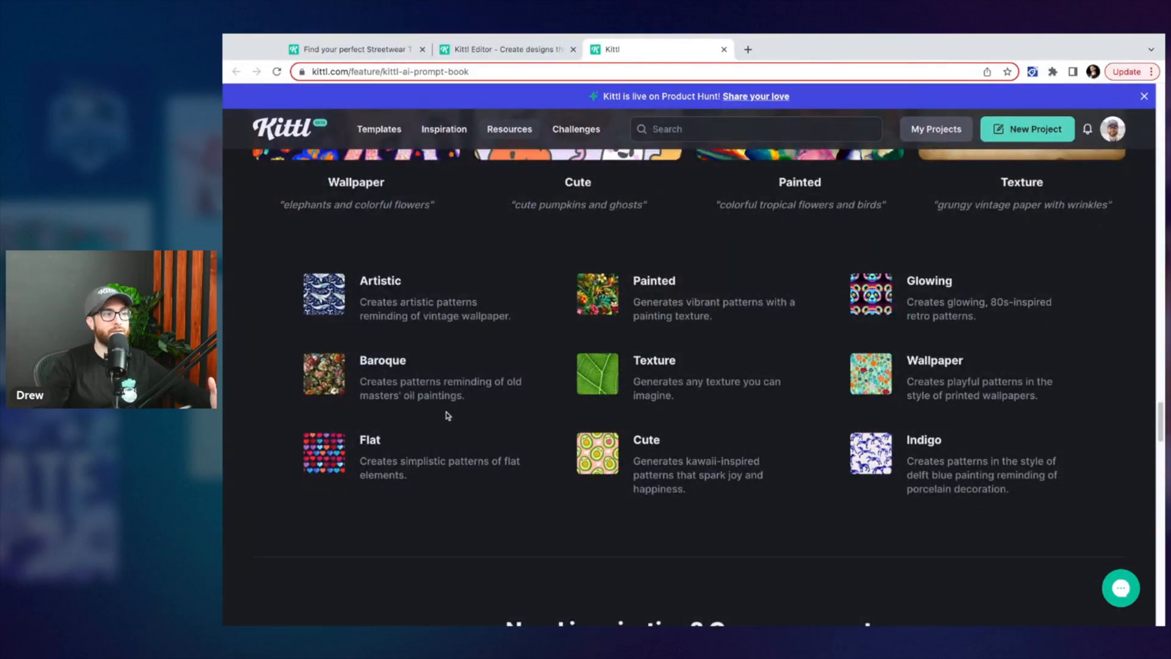
Return to the editor and generate an image from the prompt "acanthus leaves with green and blue"
{"action": "scroll", "coordinate": [447, 411], "scroll_direction": "up", "scroll_amount": 1}
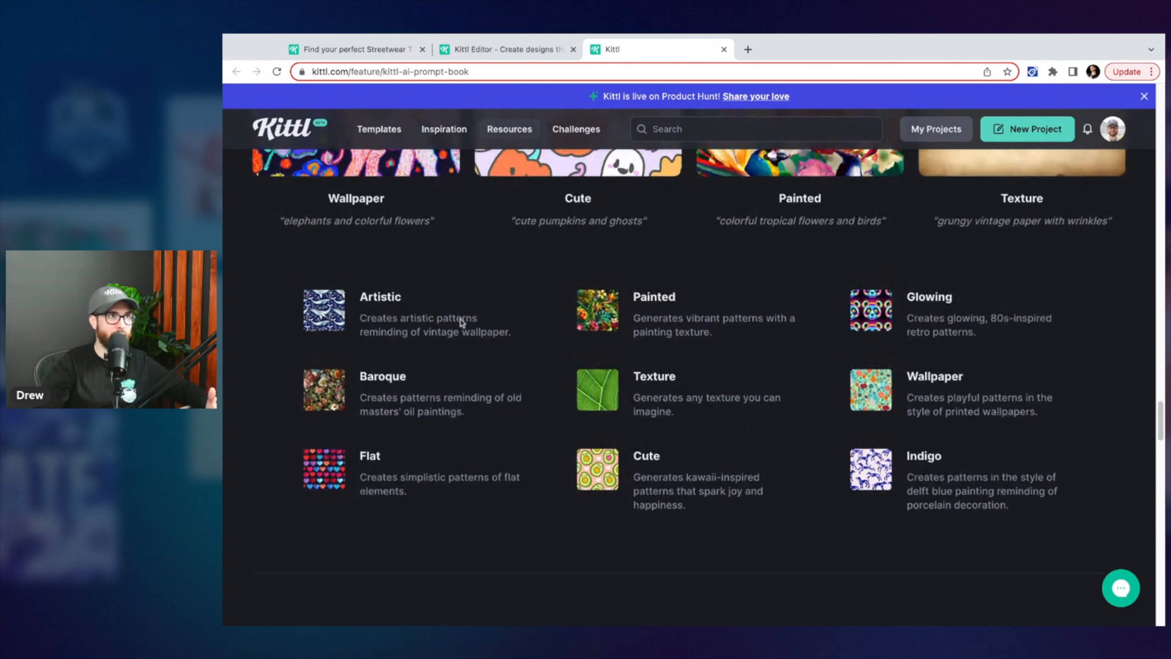
{"action": "left_click", "coordinate": [496, 51]}
{"action": "scroll", "coordinate": [339, 328], "scroll_direction": "up", "scroll_amount": 3}
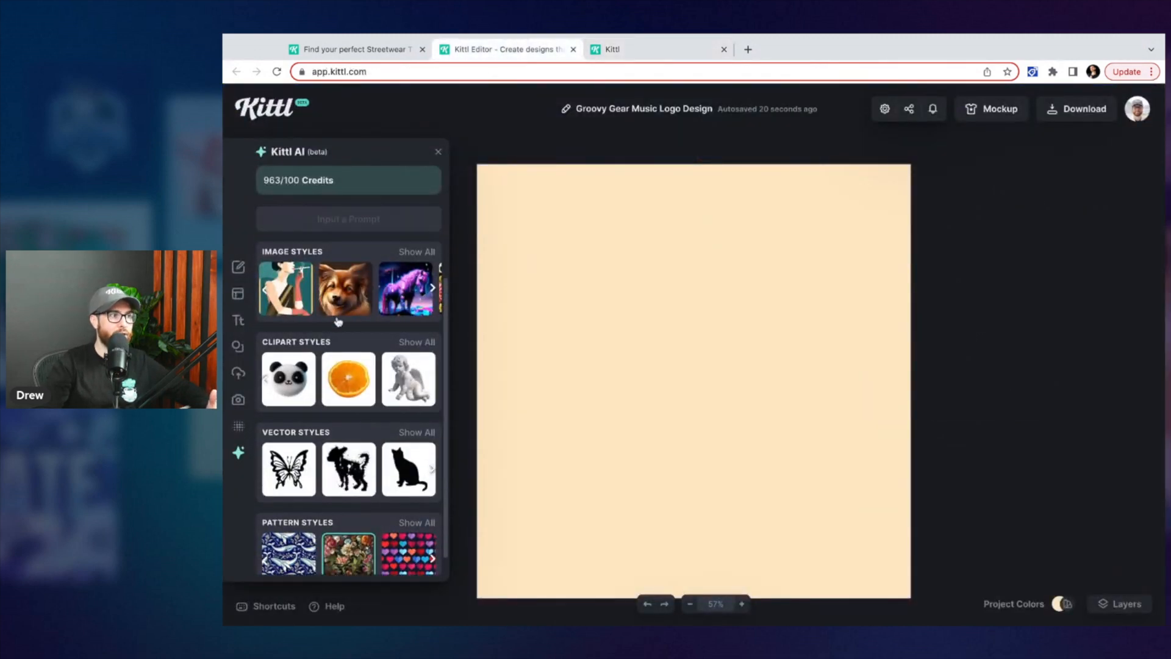
{"action": "left_click", "coordinate": [348, 258]}
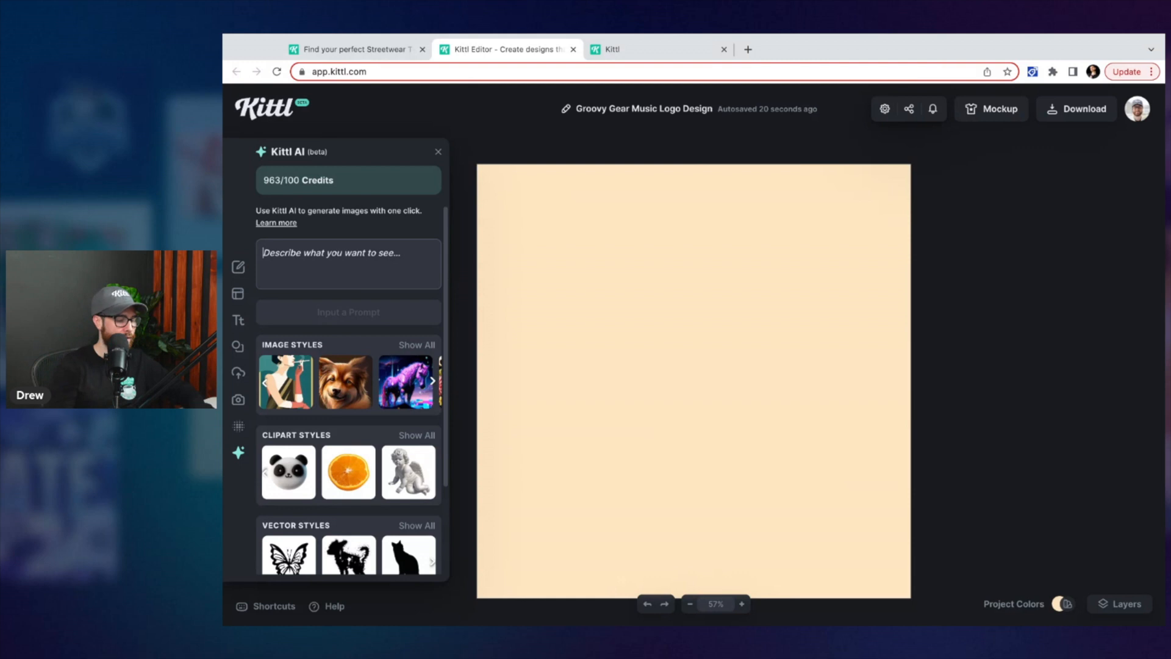
{"action": "type", "text": "acanthus leaves with gre"}
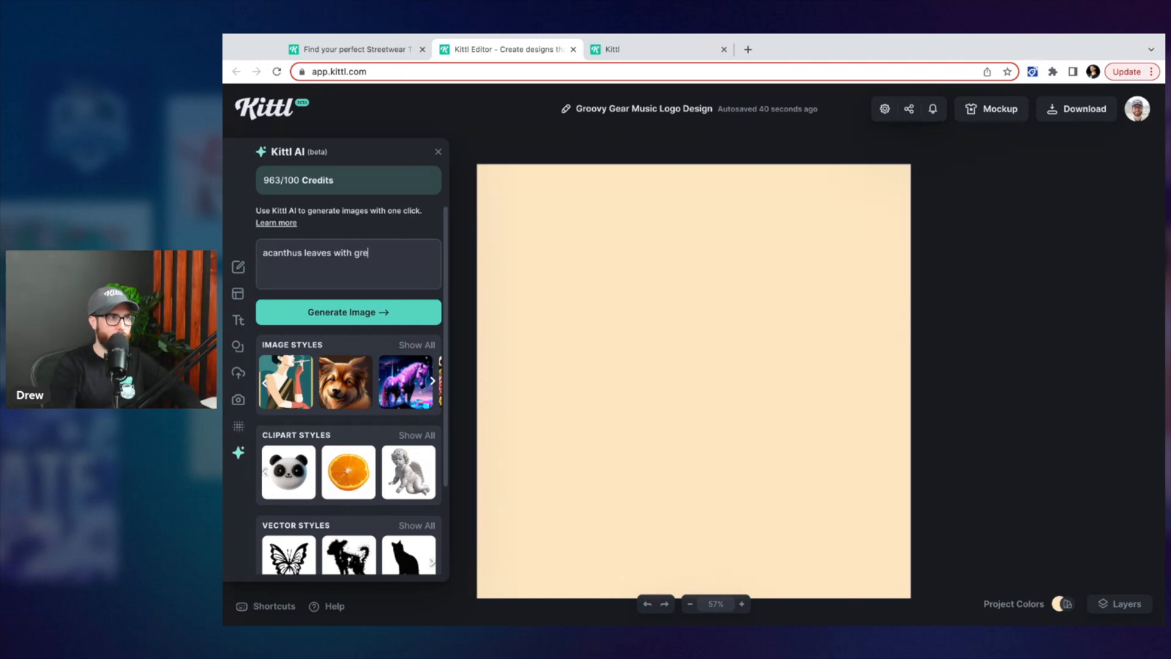
{"action": "type", "text": "ors"}
{"action": "key", "text": "BackSpace"}
{"action": "key", "text": "BackSpace"}
{"action": "key", "text": "BackSpace"}
{"action": "key", "text": "BackSpace"}
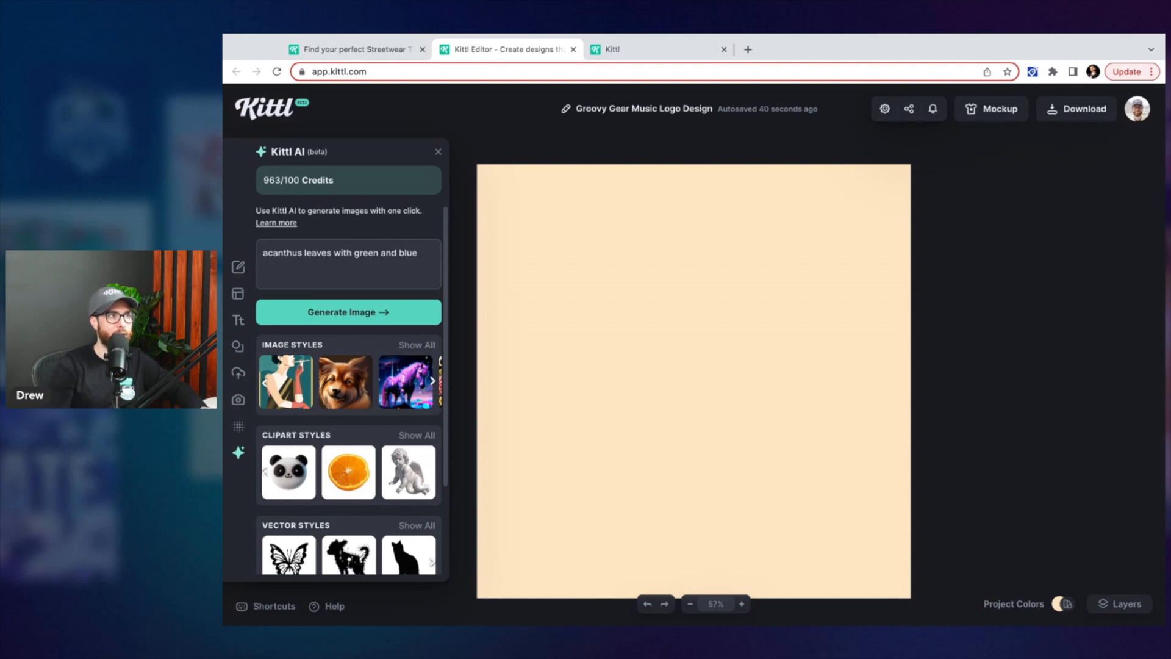
{"action": "left_click", "coordinate": [350, 314]}
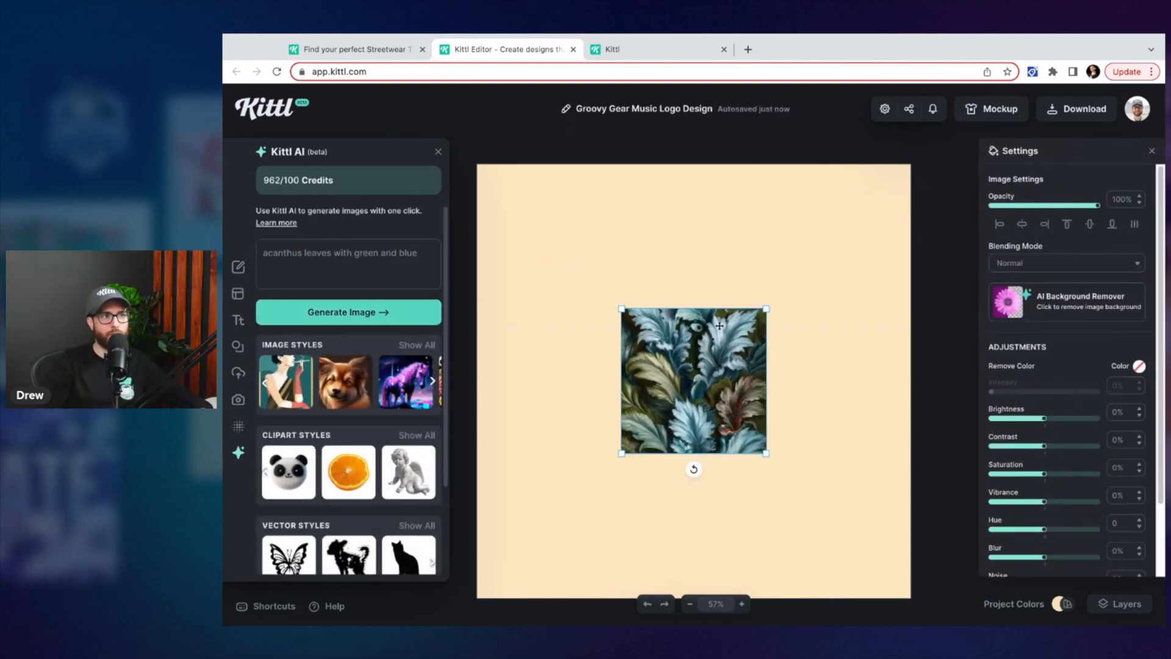
Enlarge the generated acanthus leaves image on the canvas and scroll through the pattern style options
{"action": "left_click_drag", "start_coordinate": [769, 309], "coordinate": [827, 253]}
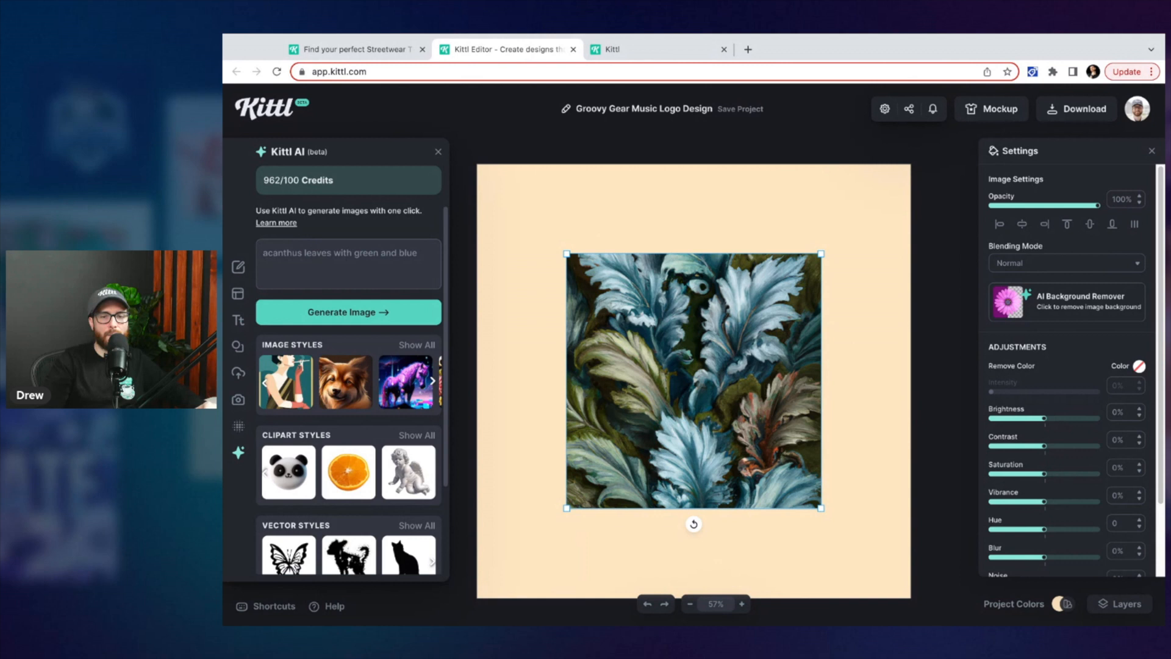
{"action": "scroll", "coordinate": [347, 427], "scroll_direction": "down", "scroll_amount": 2}
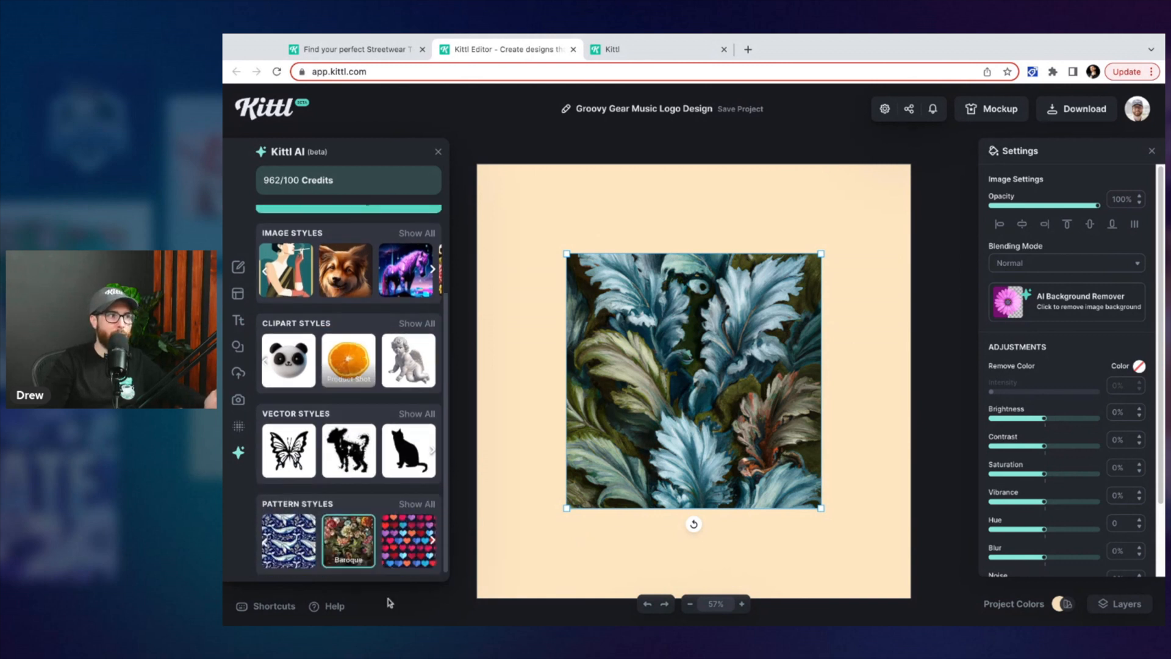
{"action": "left_click", "coordinate": [401, 504]}
{"action": "scroll", "coordinate": [586, 366], "scroll_direction": "down", "scroll_amount": 5}
{"action": "left_click", "coordinate": [596, 368]}
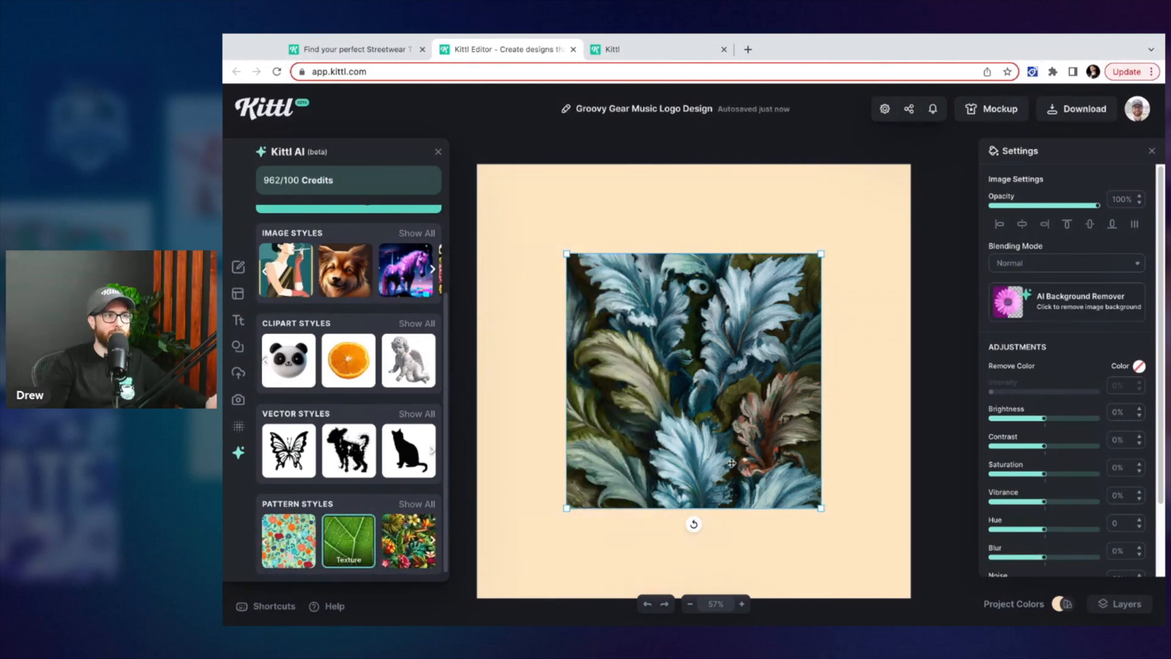
Delete the acanthus image and generate a new image from the prompt "ripped paper with coffee stains"
{"action": "key", "text": "Delete"}
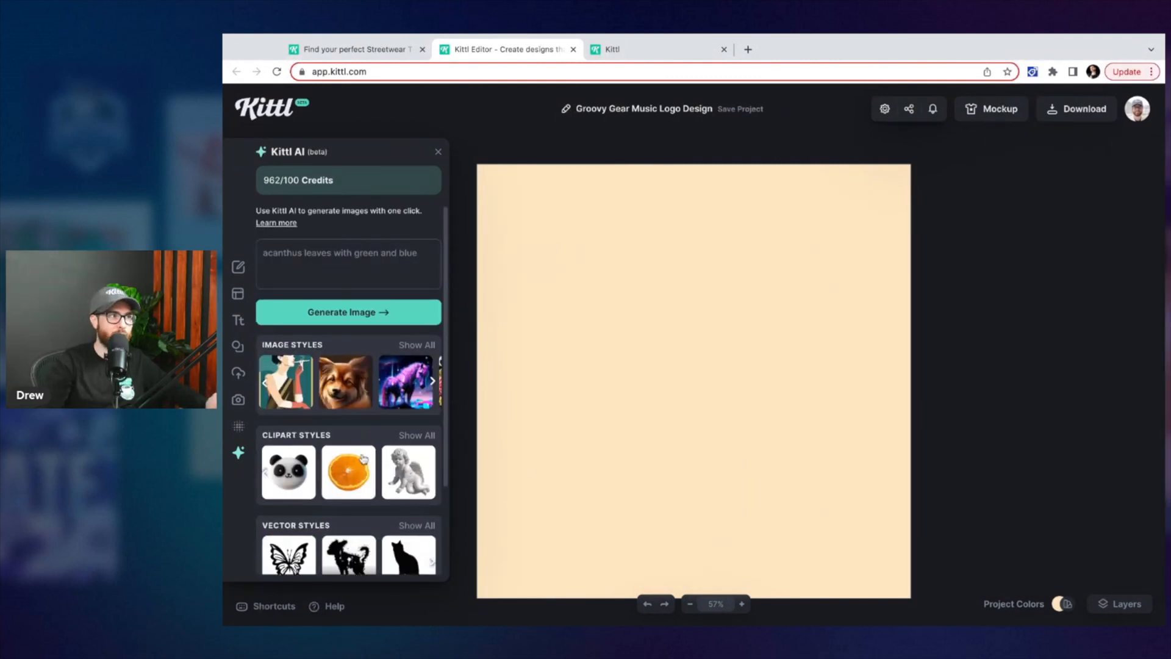
{"action": "triple_click", "coordinate": [363, 252]}
{"action": "key", "text": "BackSpace"}
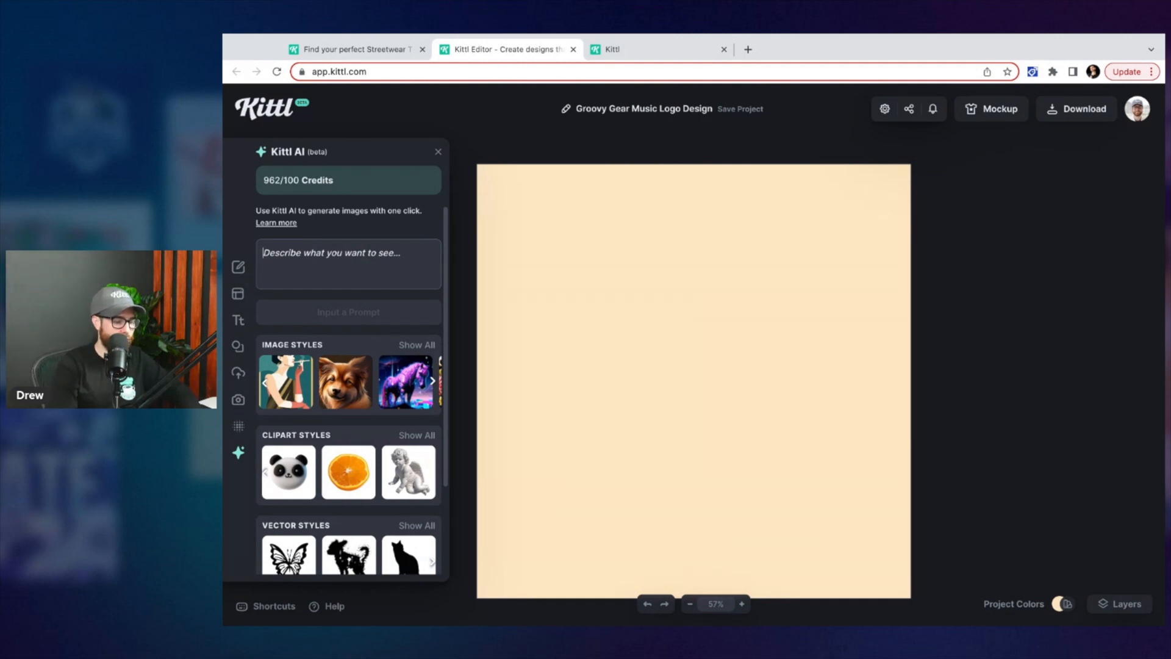
{"action": "type", "text": "ripped paper with coffee stains"}
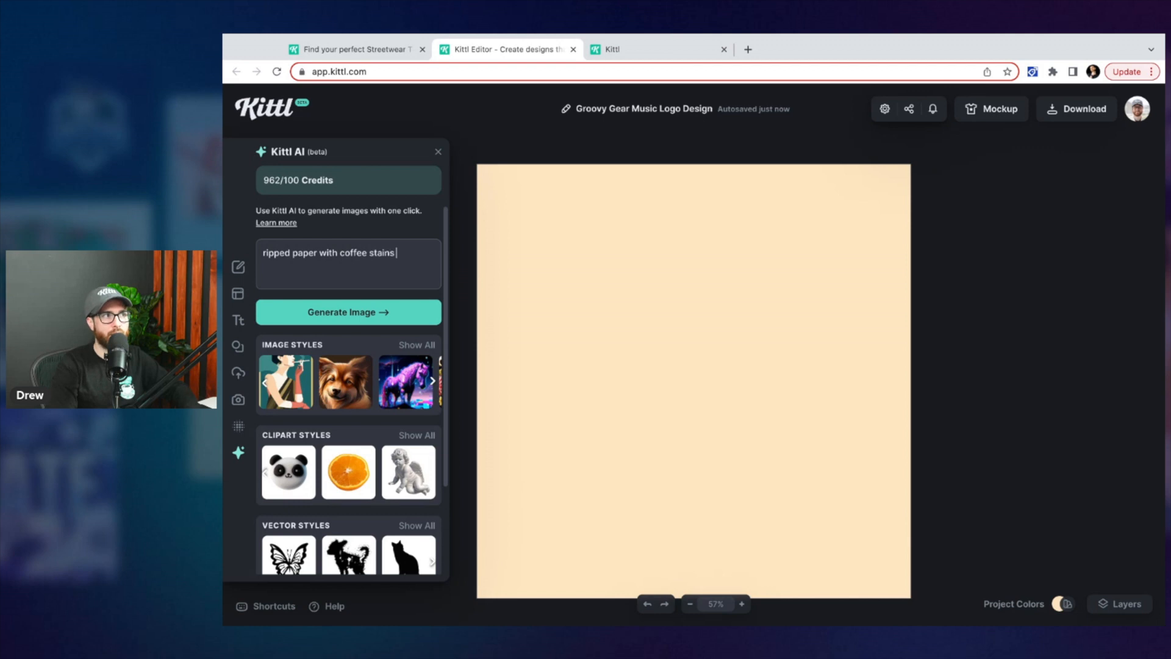
{"action": "left_click", "coordinate": [351, 309]}
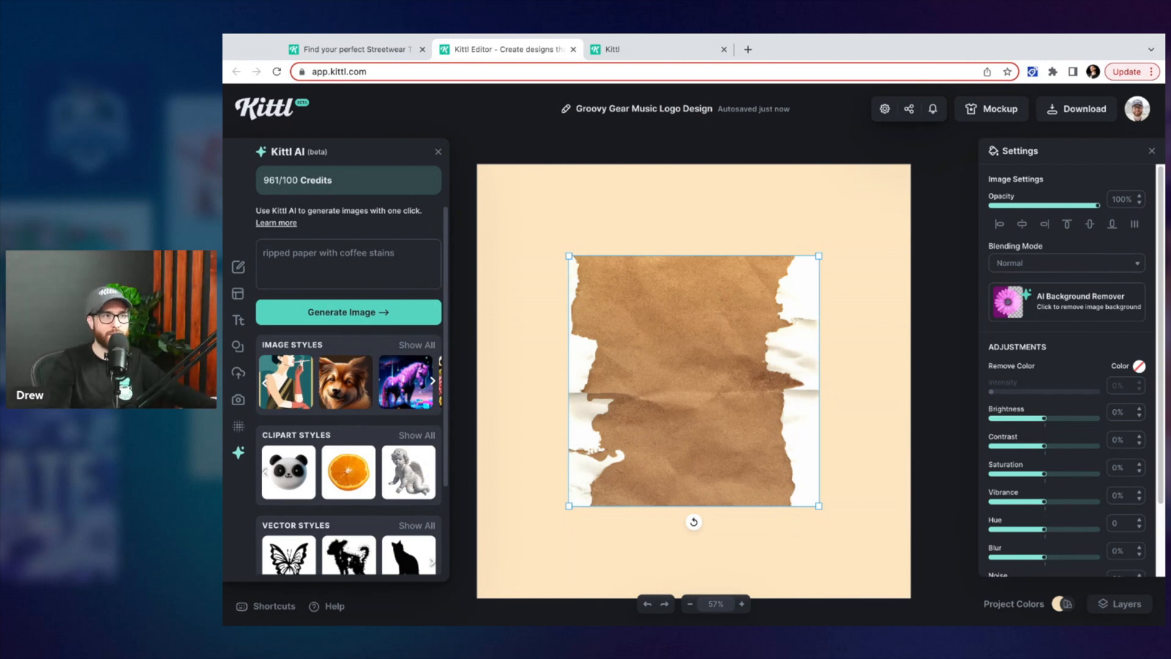
Delete the ripped paper image from the canvas and clear the prompt text
{"action": "key", "text": "Delete"}
{"action": "left_click", "coordinate": [411, 256]}
{"action": "key", "text": "super+a"}
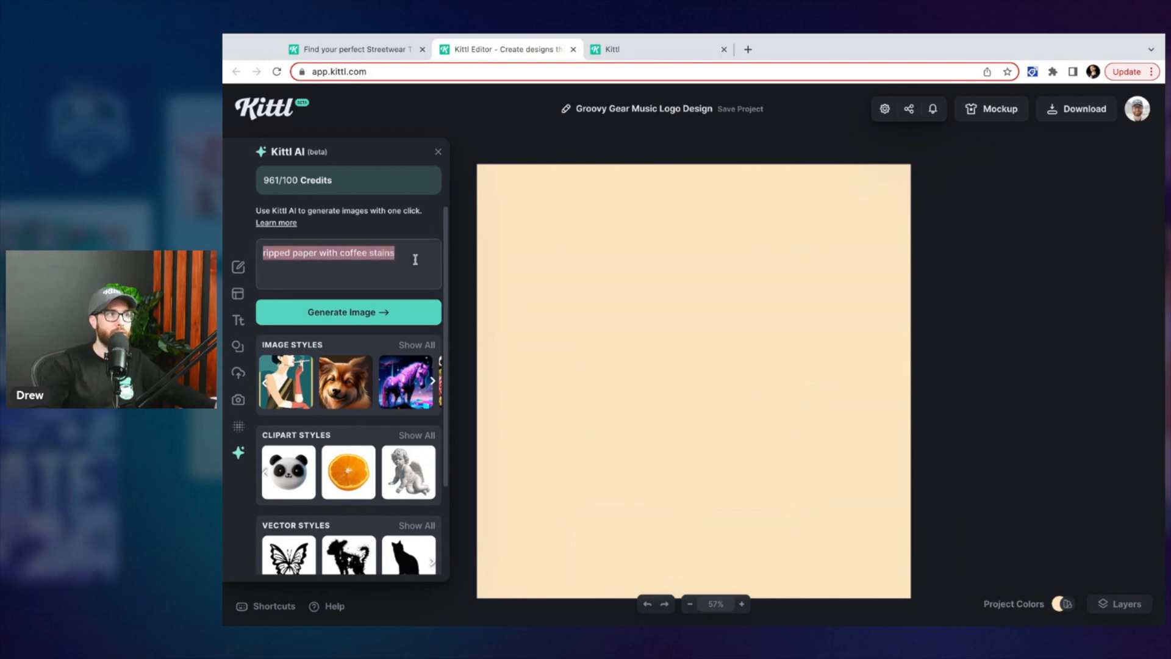
{"action": "key", "text": "BackSpace"}
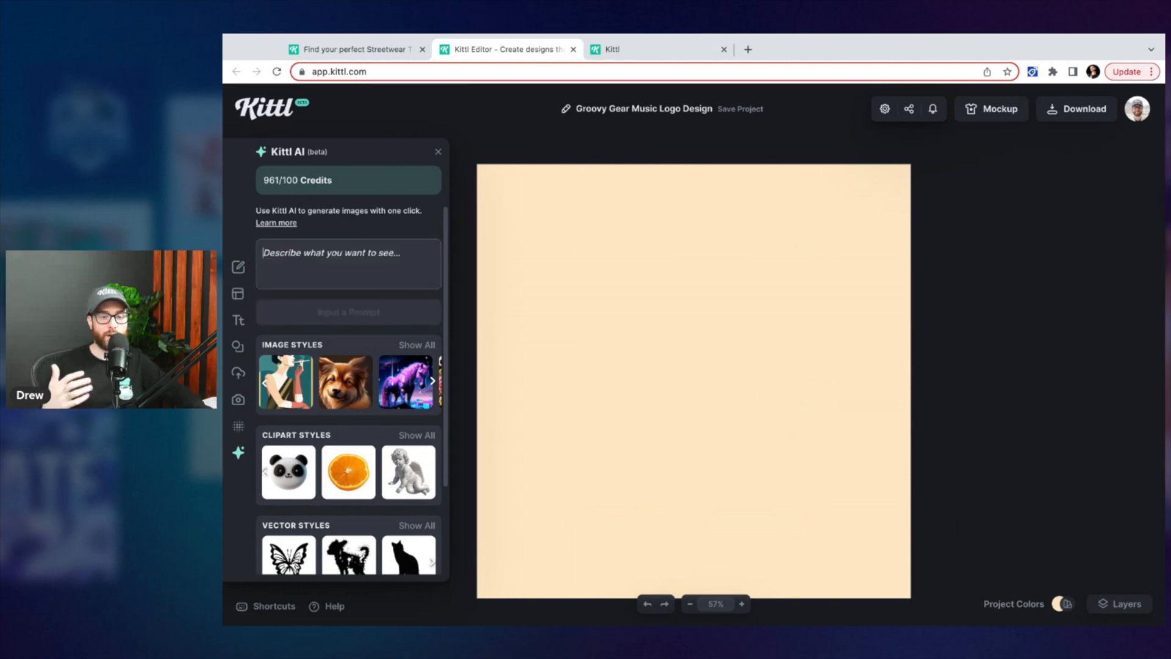